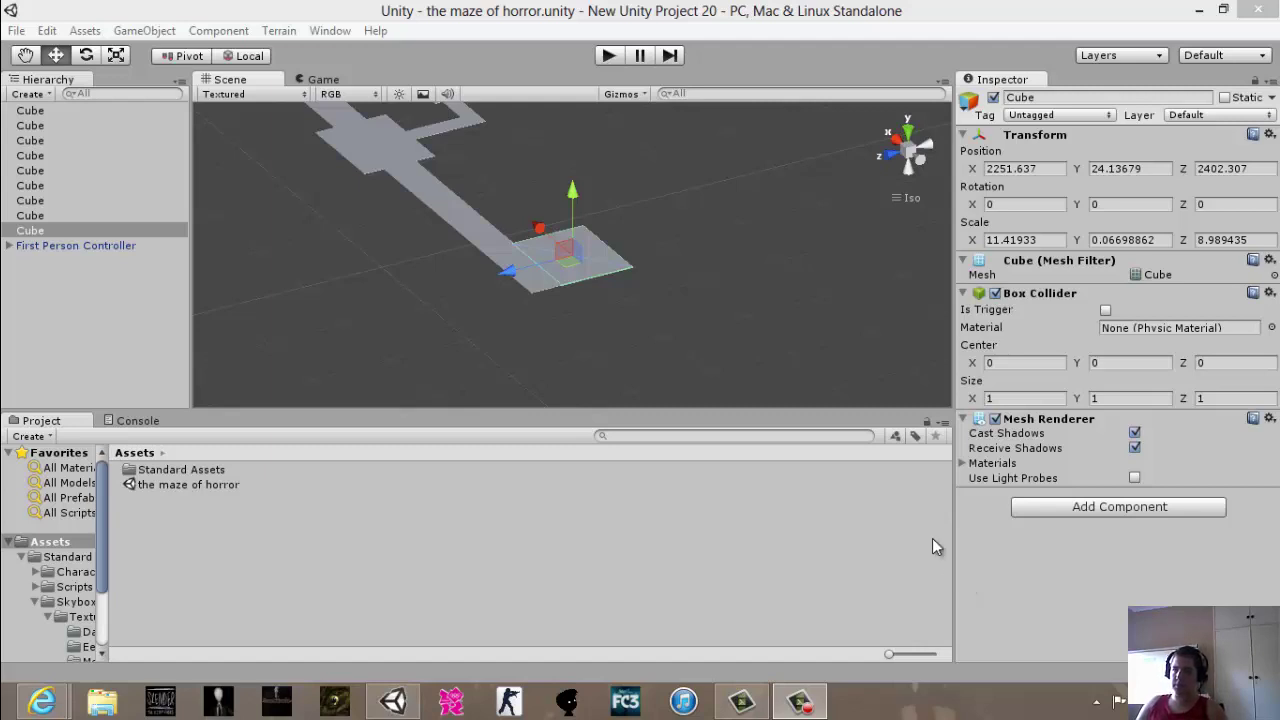
left_click_drag(909, 292, 823, 220, "alt")
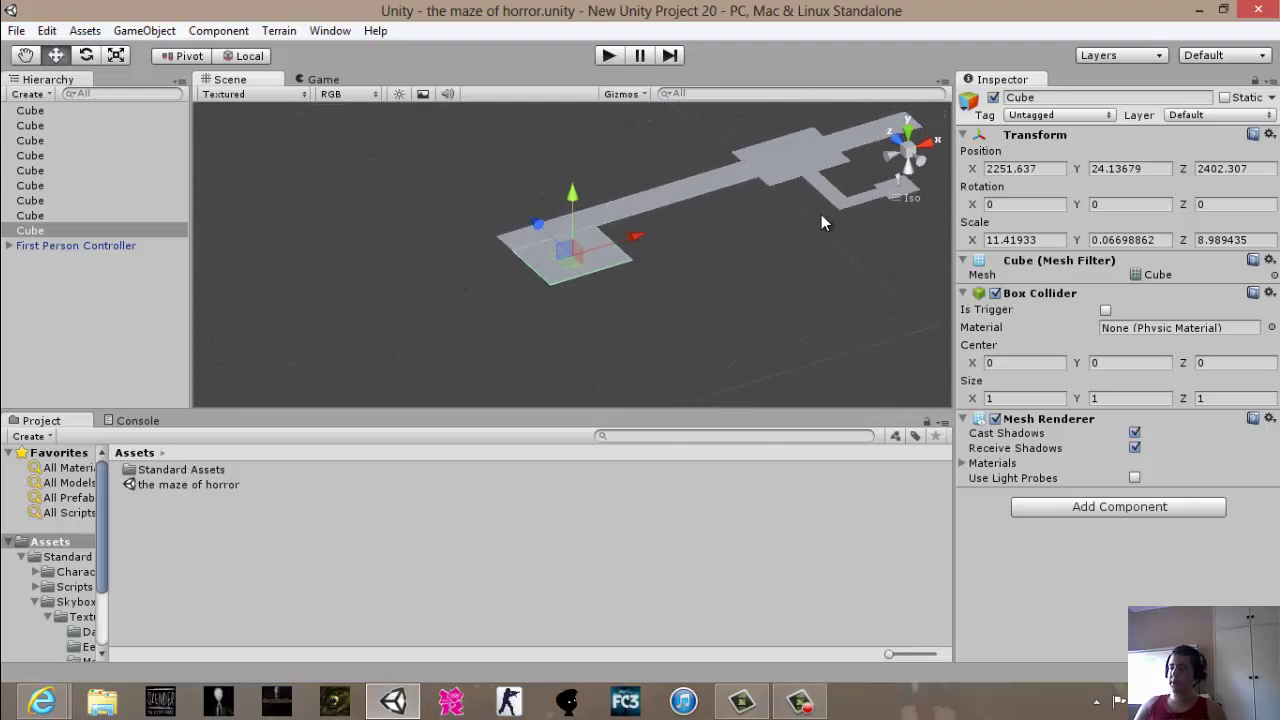
scroll(688, 314, "up", 6)
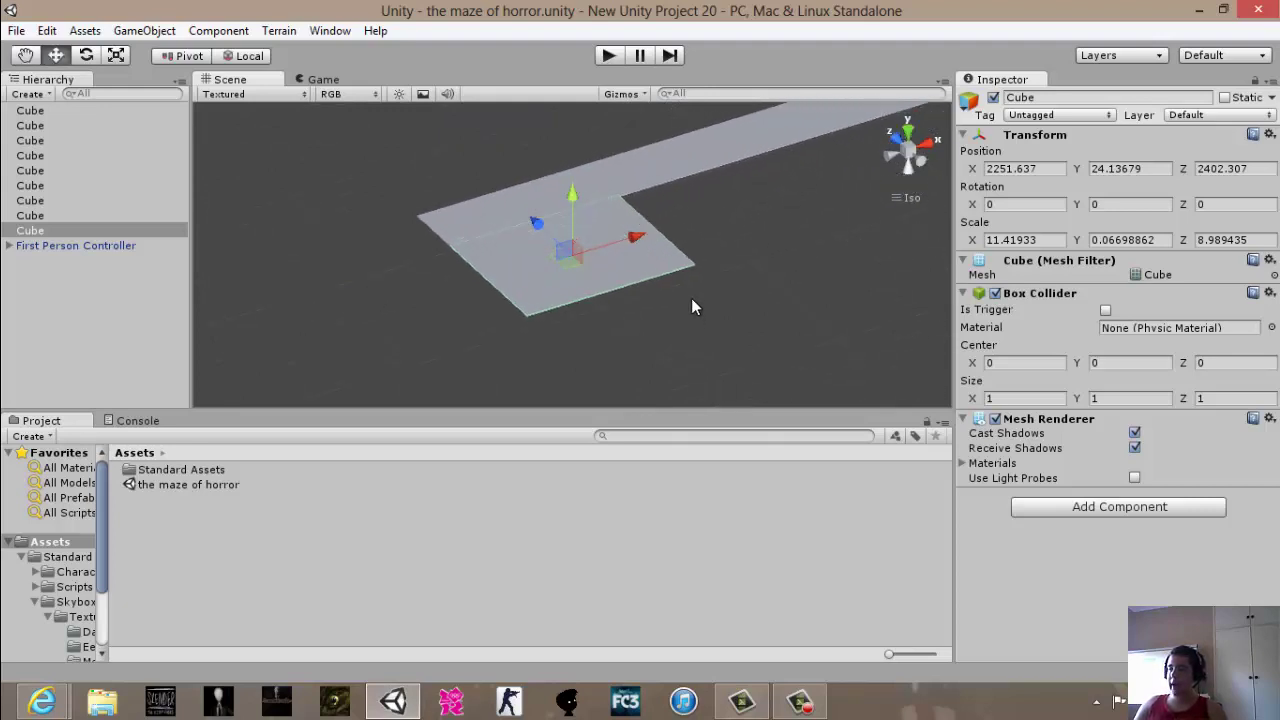
left_click_drag(714, 302, 508, 251, "alt")
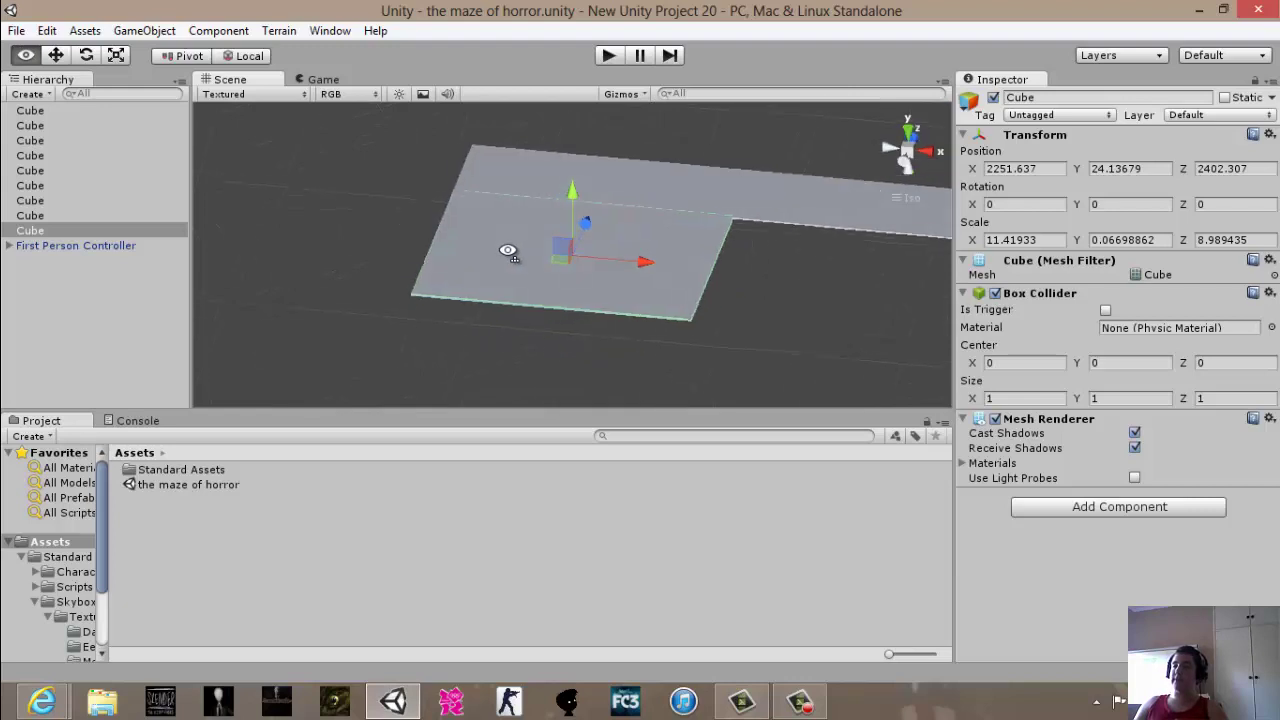
left_click(824, 298)
left_click_drag(773, 338, 886, 366, "alt")
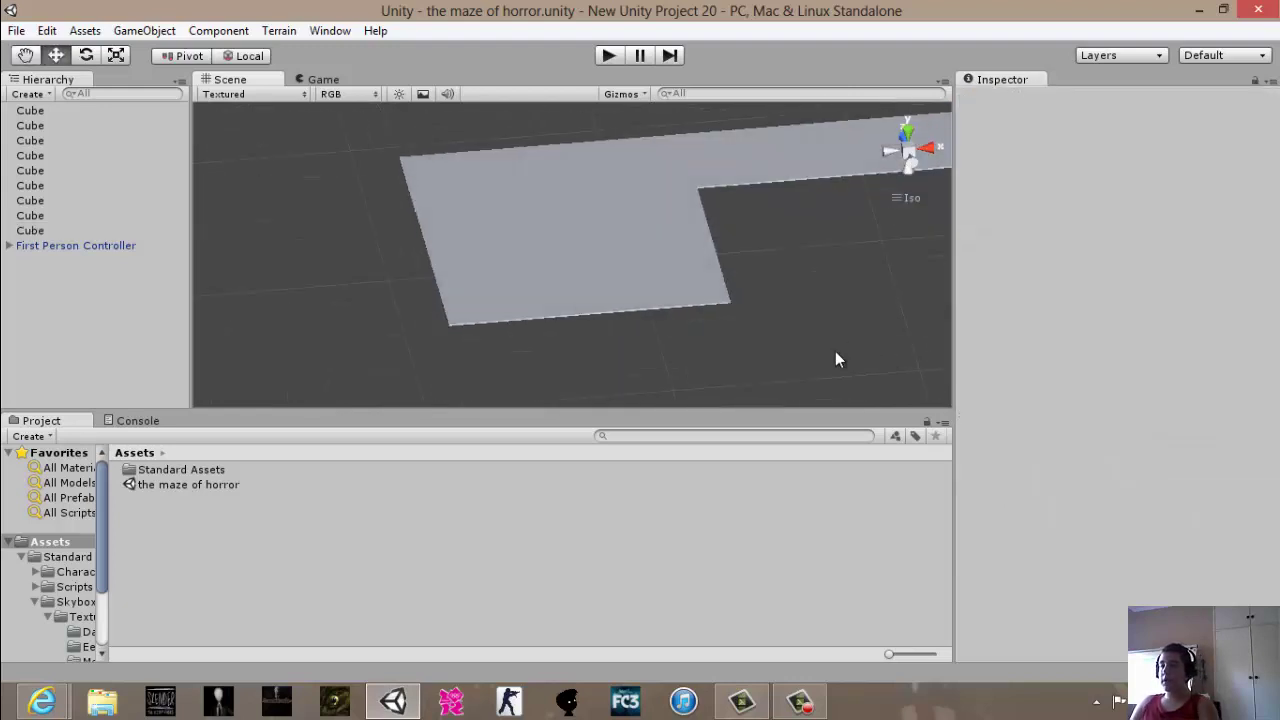
Switch to Internet Explorer, examine the preview of the free stairs 3D model, and return to the Unity scene.
mouse_move(45, 700)
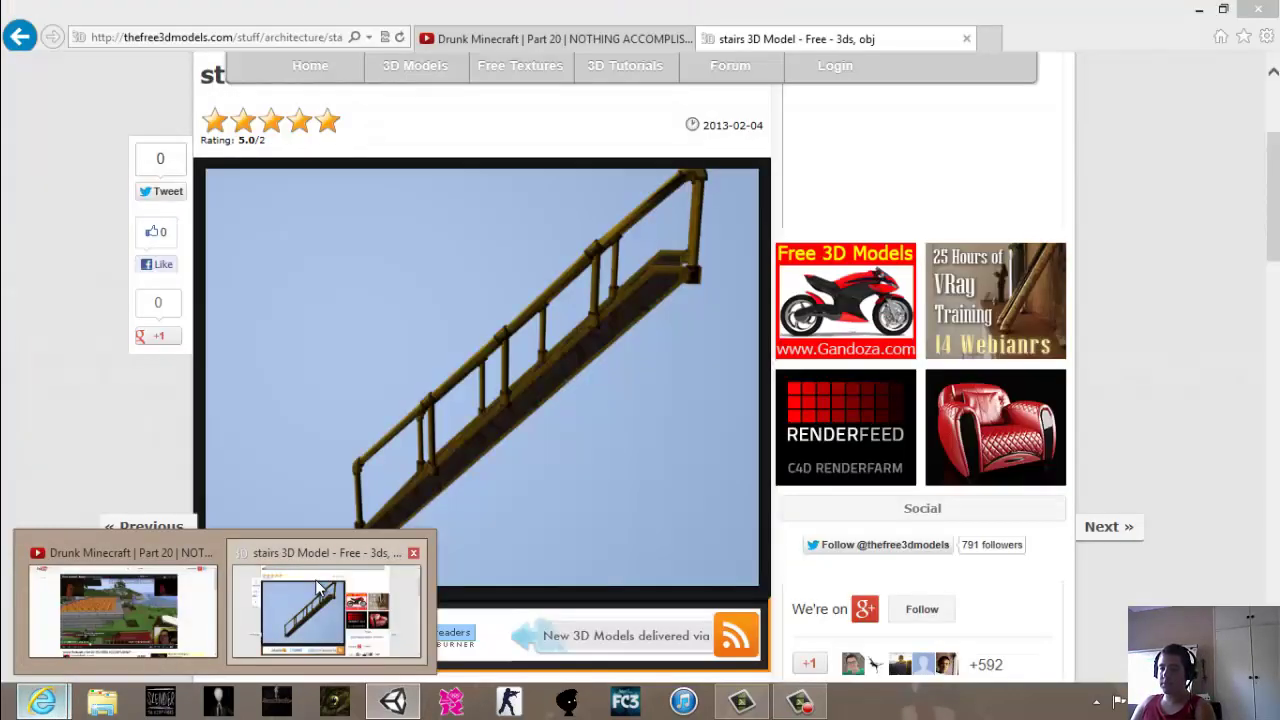
left_click(318, 590)
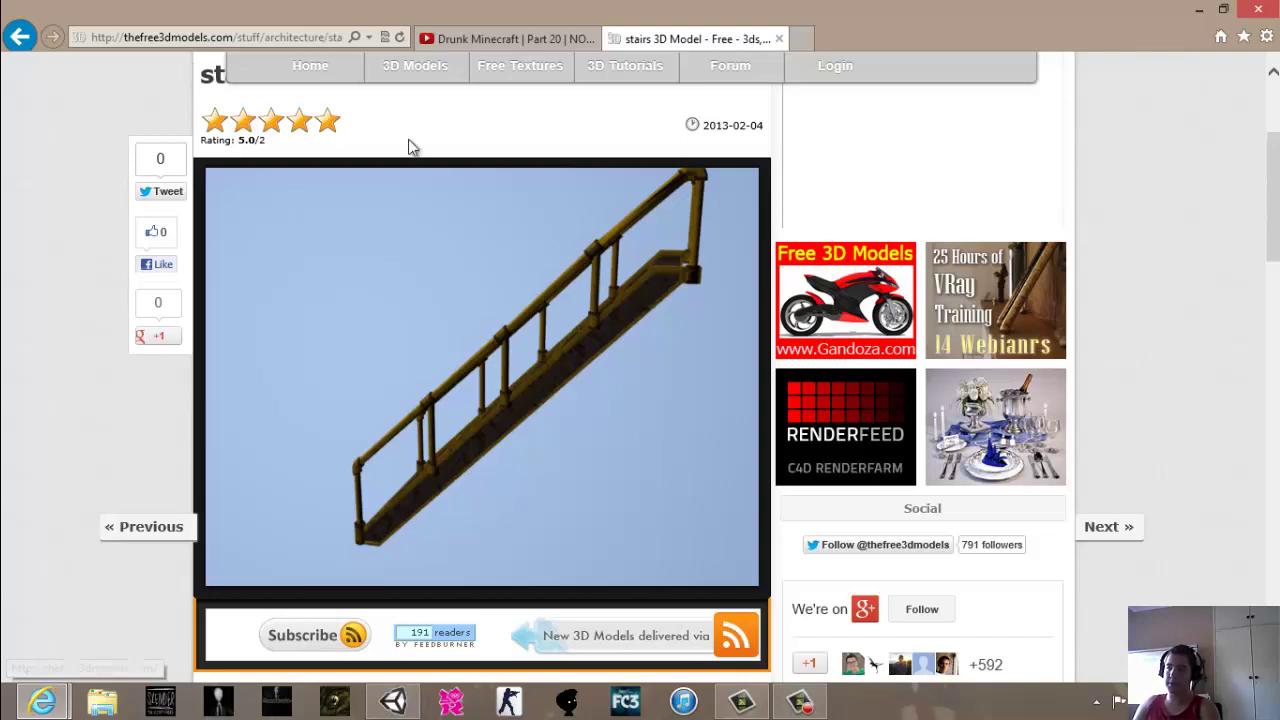
scroll(470, 488, "down", 3)
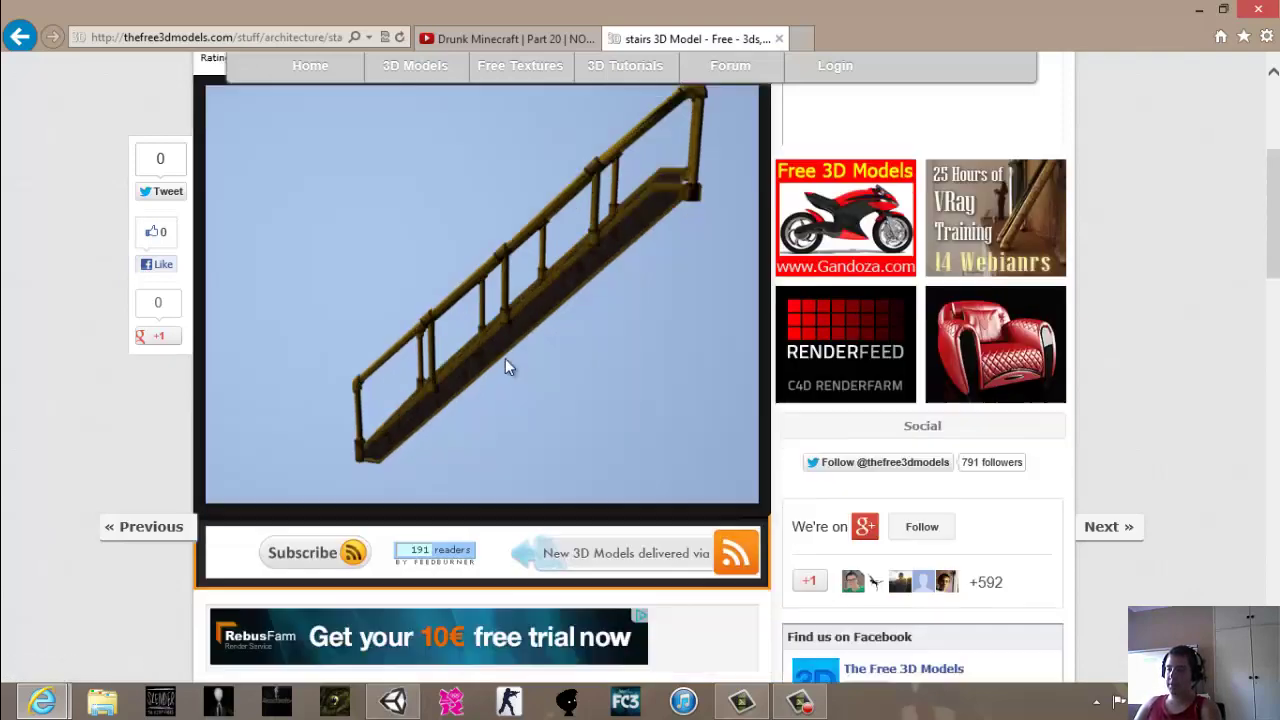
scroll(697, 388, "up", 2)
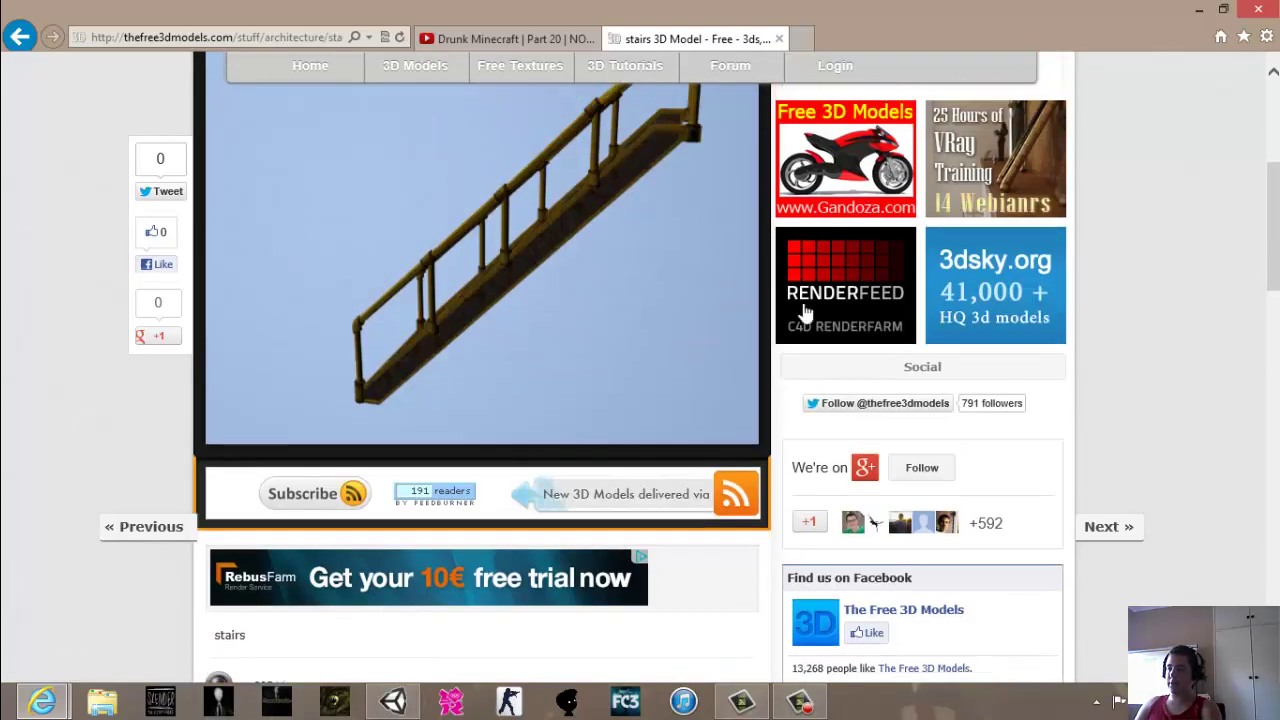
left_click(1199, 12)
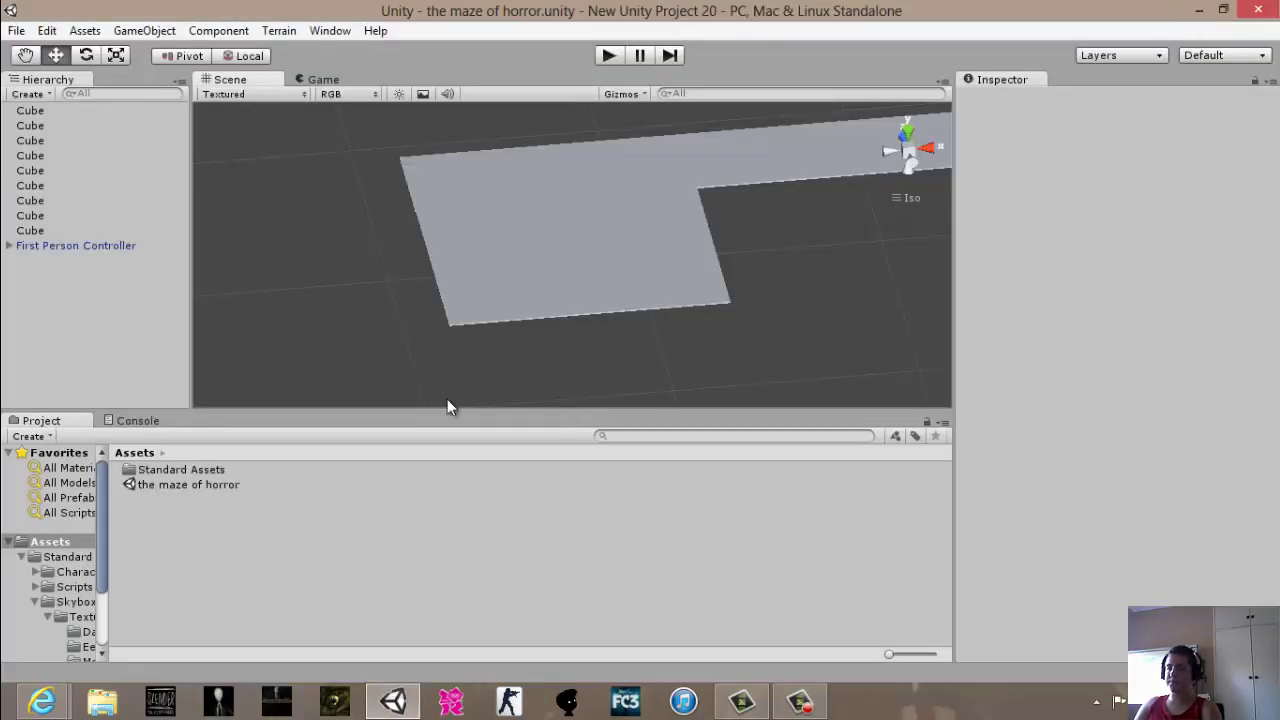
left_click_drag(634, 316, 521, 270, "alt")
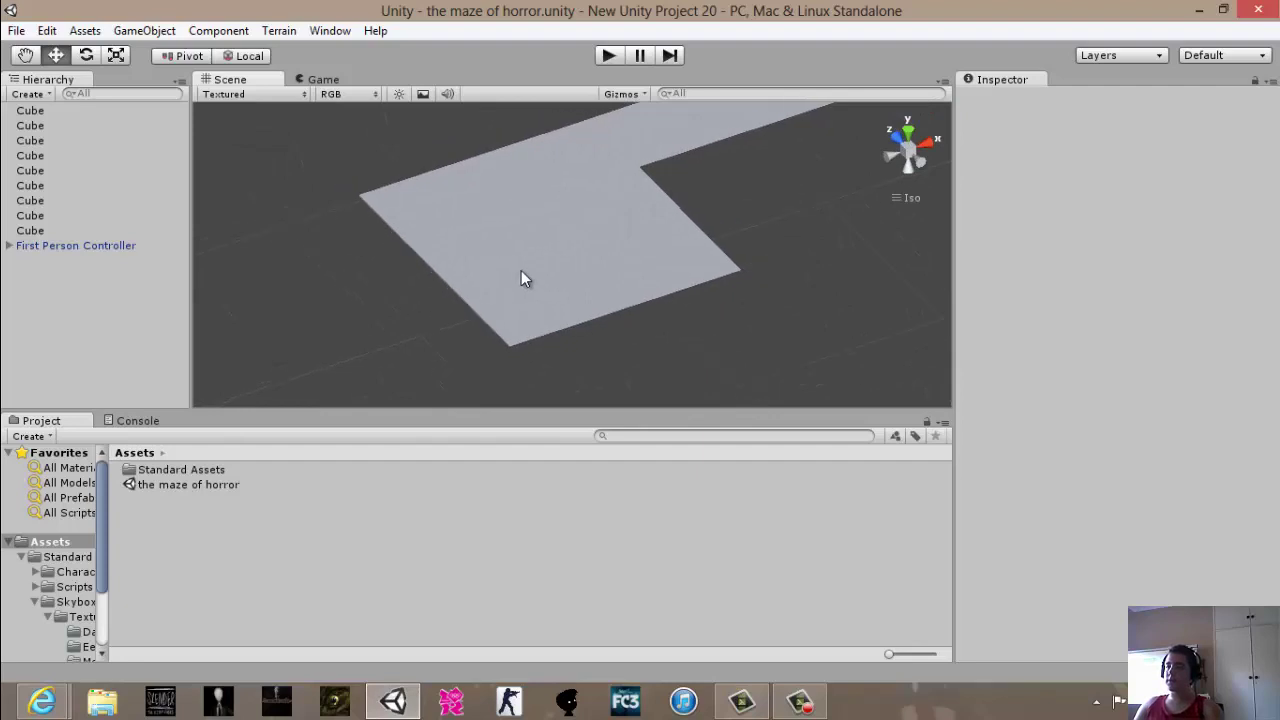
left_click(145, 30)
left_click(160, 52)
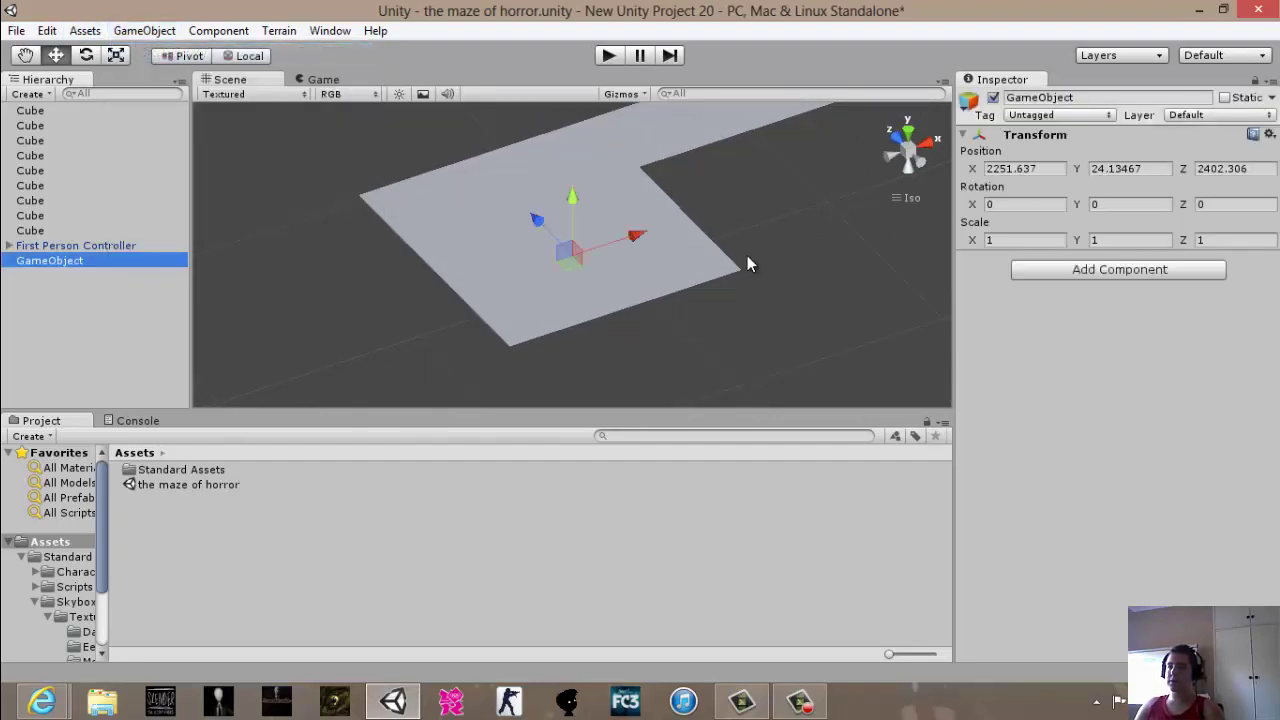
key("Delete")
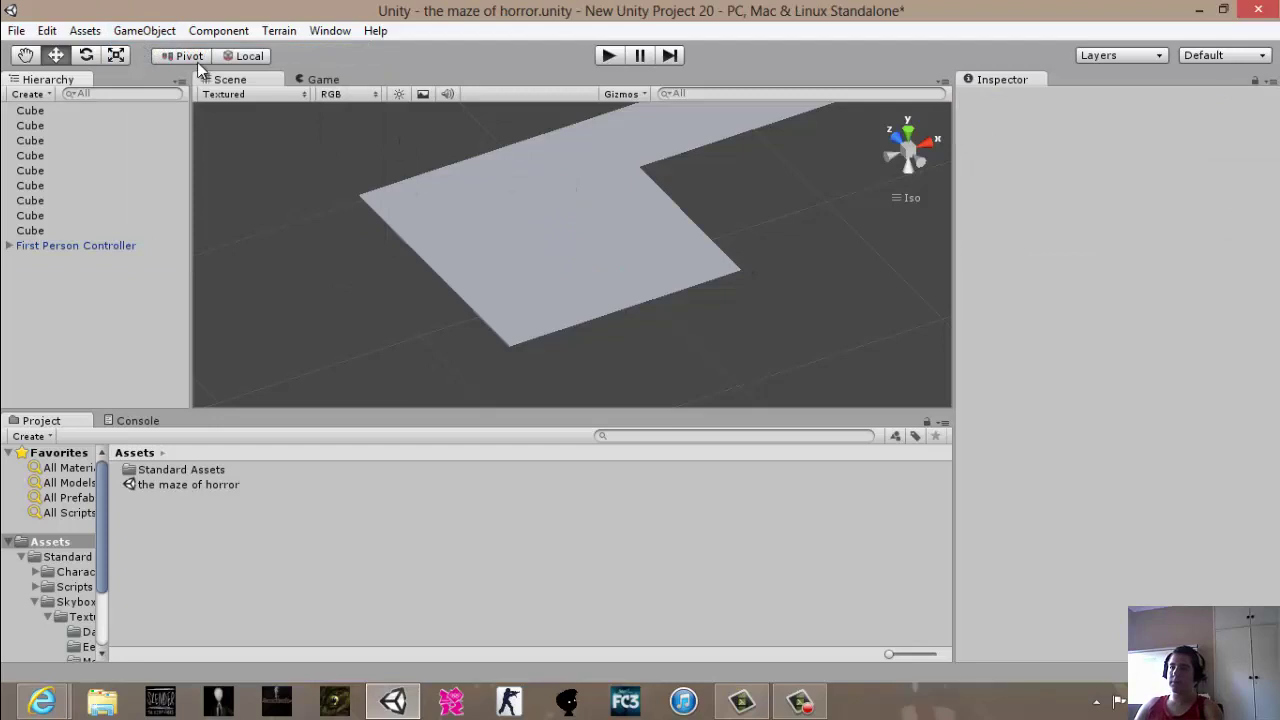
Create a cube and move it off the floor platform along the X axis to about X 2239.48.
left_click(180, 30)
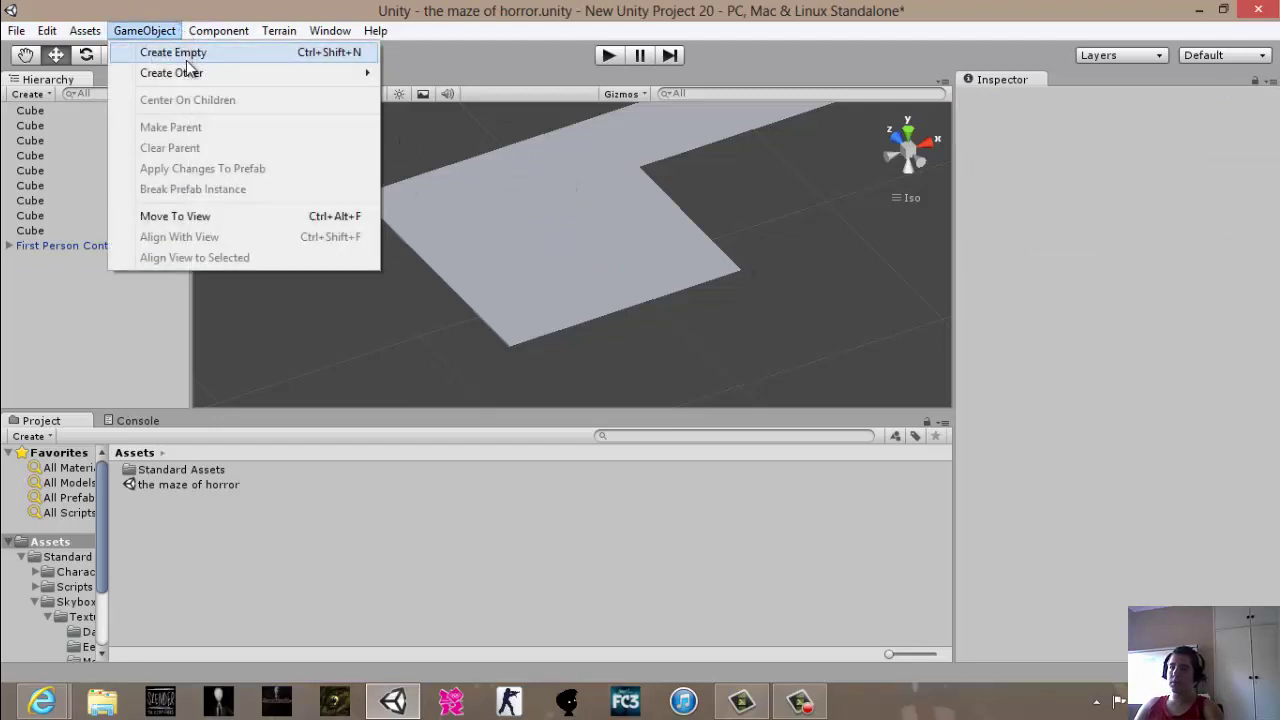
mouse_move(274, 76)
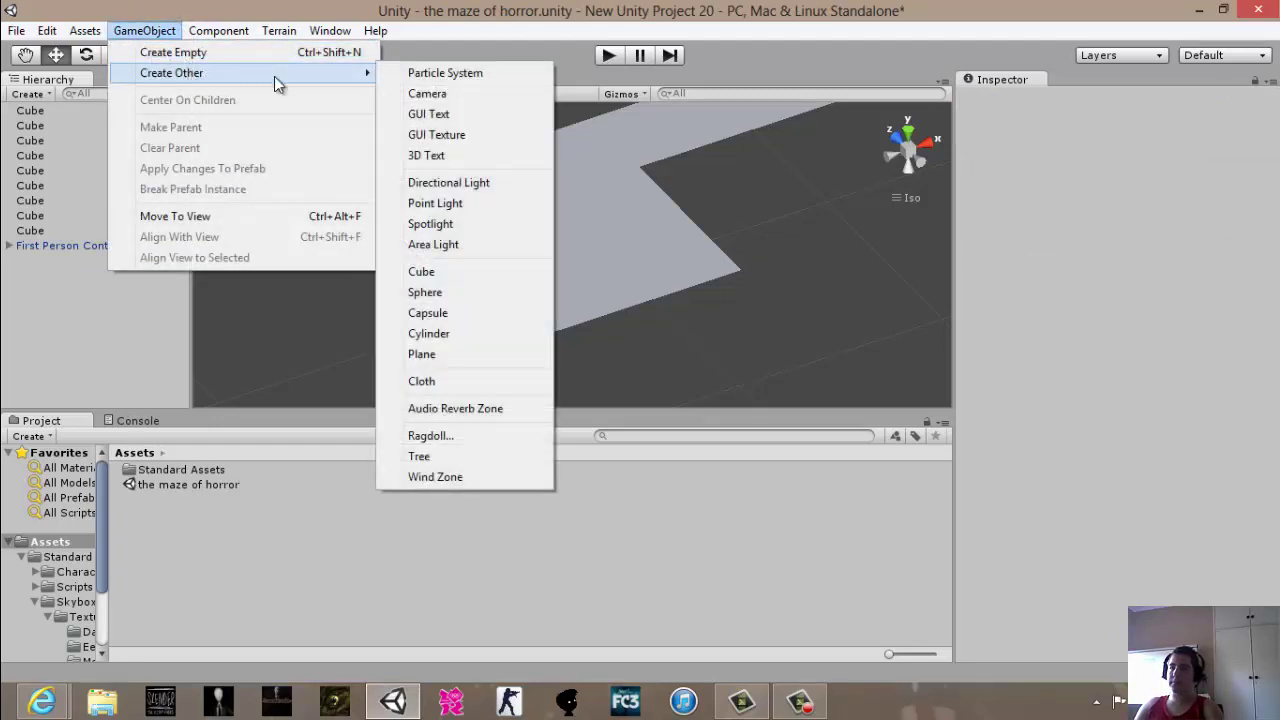
left_click(475, 272)
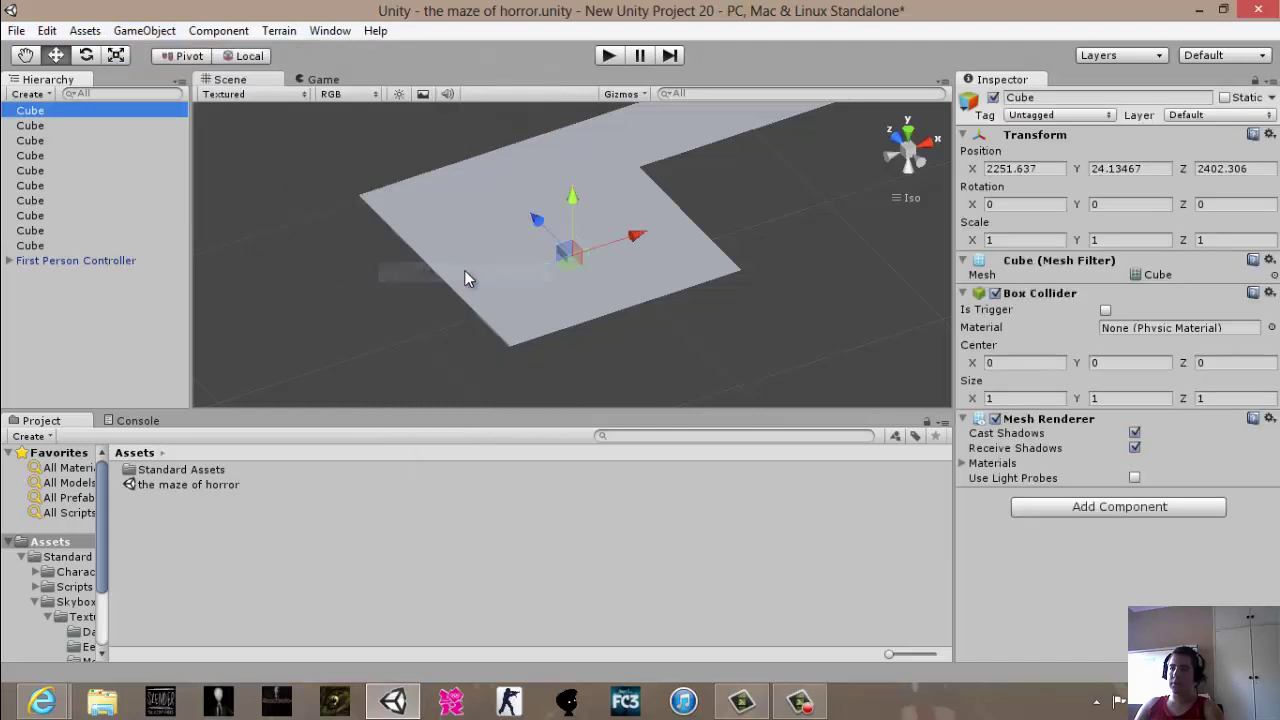
left_click_drag(630, 235, 380, 303)
key("f")
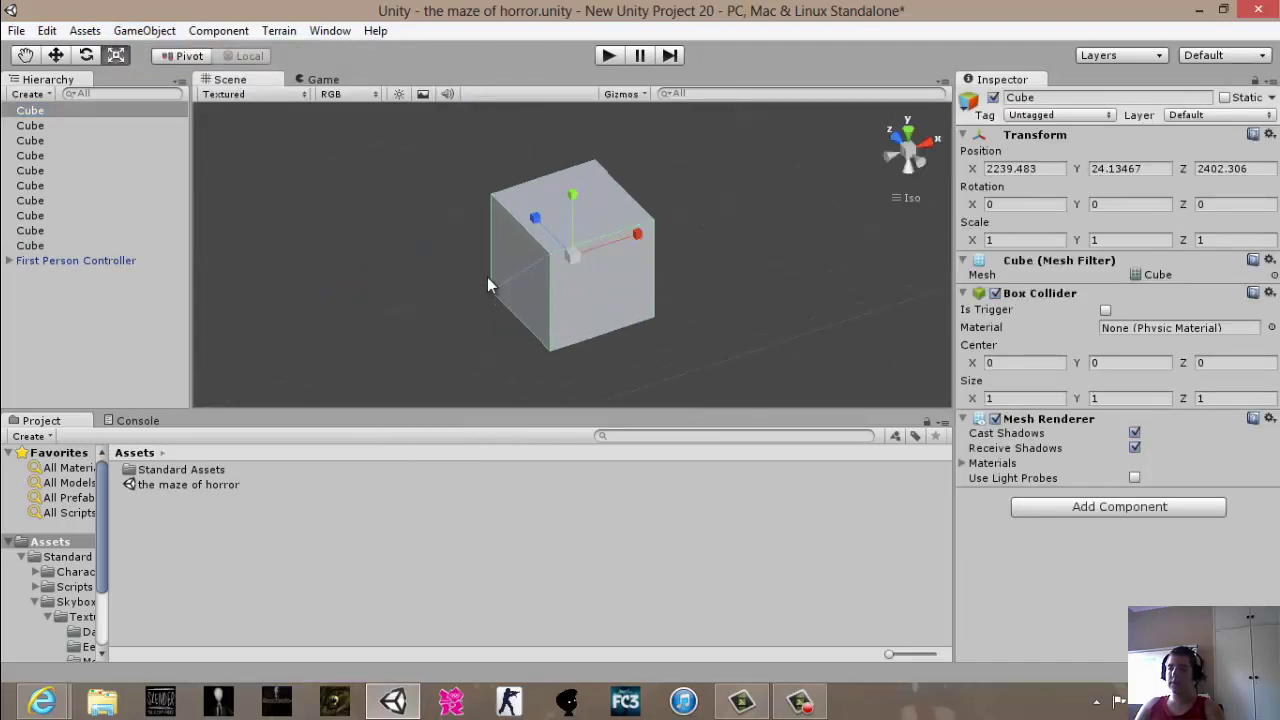
Scale the new cube into a long, thin stair tread of about 0.30 × 0.24 × 3.21.
left_click_drag(486, 278, 714, 350, "alt")
key("r")
left_click_drag(503, 241, 320, 238)
left_click_drag(578, 212, 172, 712, "alt")
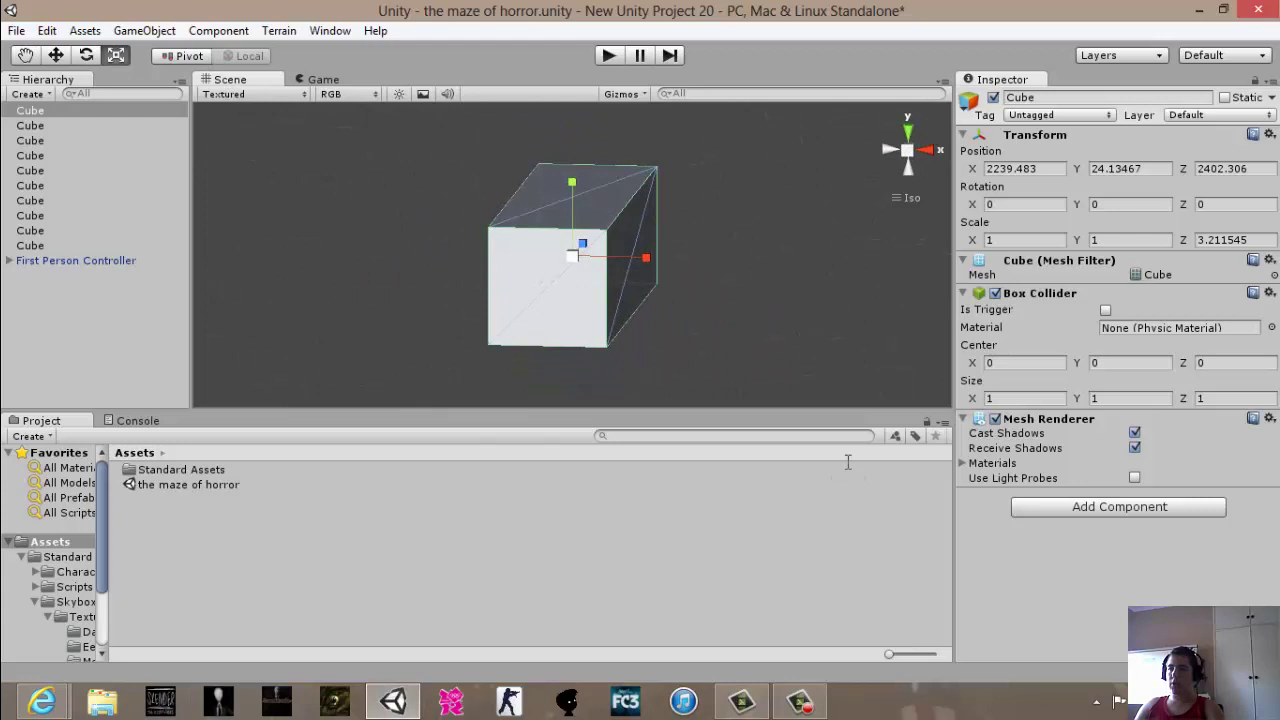
left_click_drag(572, 186, 587, 234)
left_click_drag(572, 187, 572, 197)
Duplicate the tread twice, offsetting each copy upward and toward negative X, with the third at about X 2238.88, Y 24.56.
key("ctrl+d")
key("w")
left_click_drag(640, 257, 602, 261)
right_click_drag(611, 284, 594, 252)
left_click_drag(537, 182, 572, 238)
key("ctrl+d")
left_click_drag(501, 170, 501, 145)
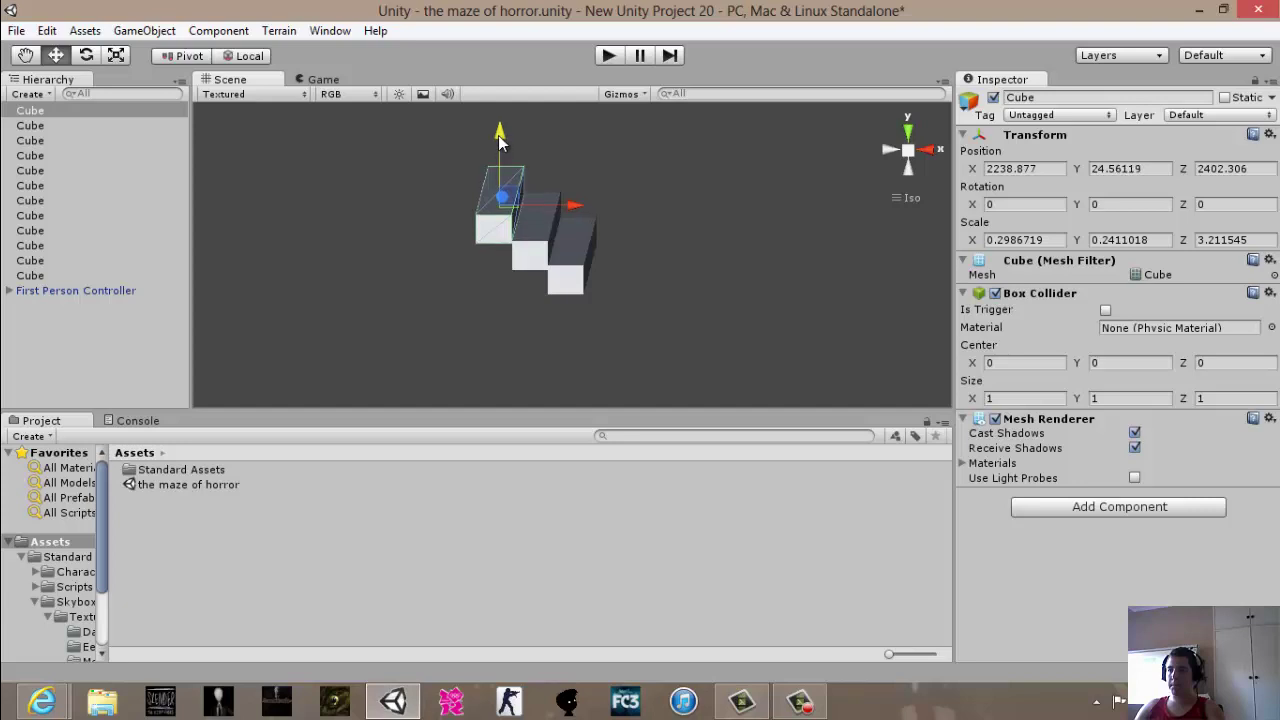
Duplicate the highest tread and position the copy as the fourth step, further toward negative X at about Y 24.77.
left_click(480, 290)
left_click_drag(480, 290, 488, 316, "alt")
left_click(500, 232)
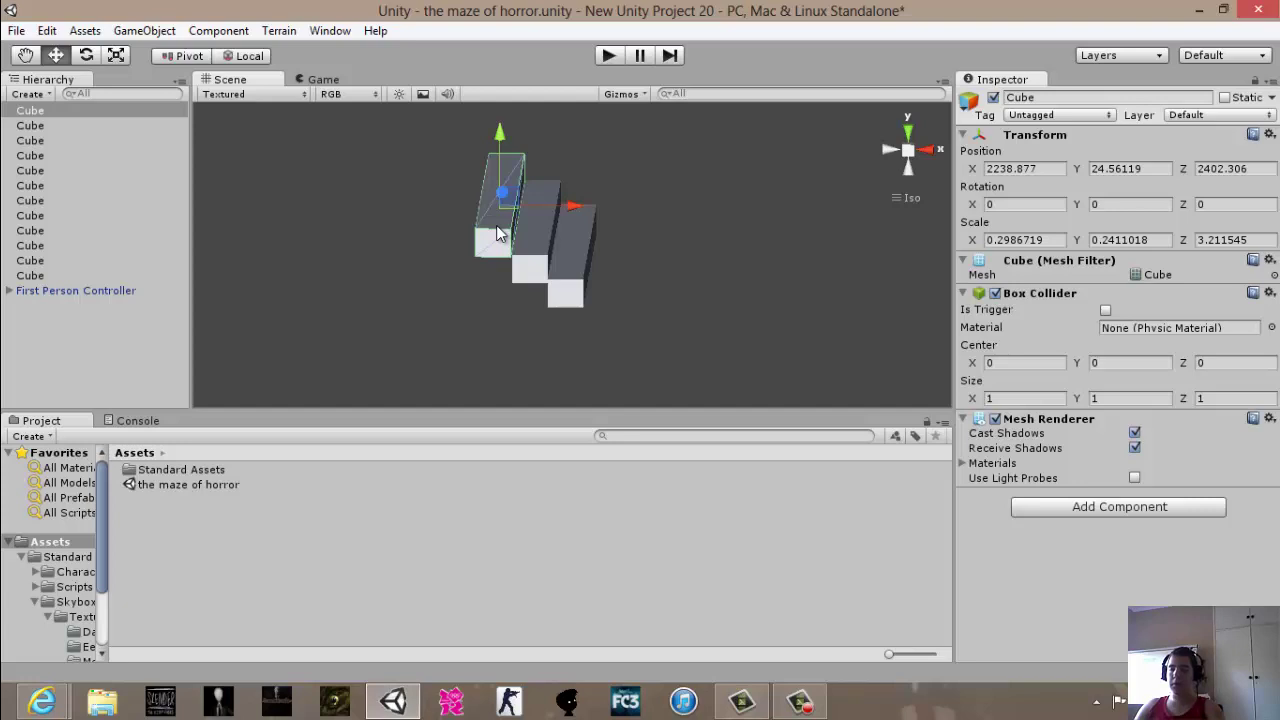
key("ctrl+d")
left_click_drag(567, 209, 538, 211)
left_click_drag(459, 146, 467, 109)
left_click_drag(445, 220, 452, 190, "alt")
Duplicate the fourth tread and position the copy as the fifth step at about X 2238.29, Y 24.94.
left_click_drag(521, 256, 469, 367, "alt")
key("ctrl+d")
left_click_drag(546, 197, 513, 205)
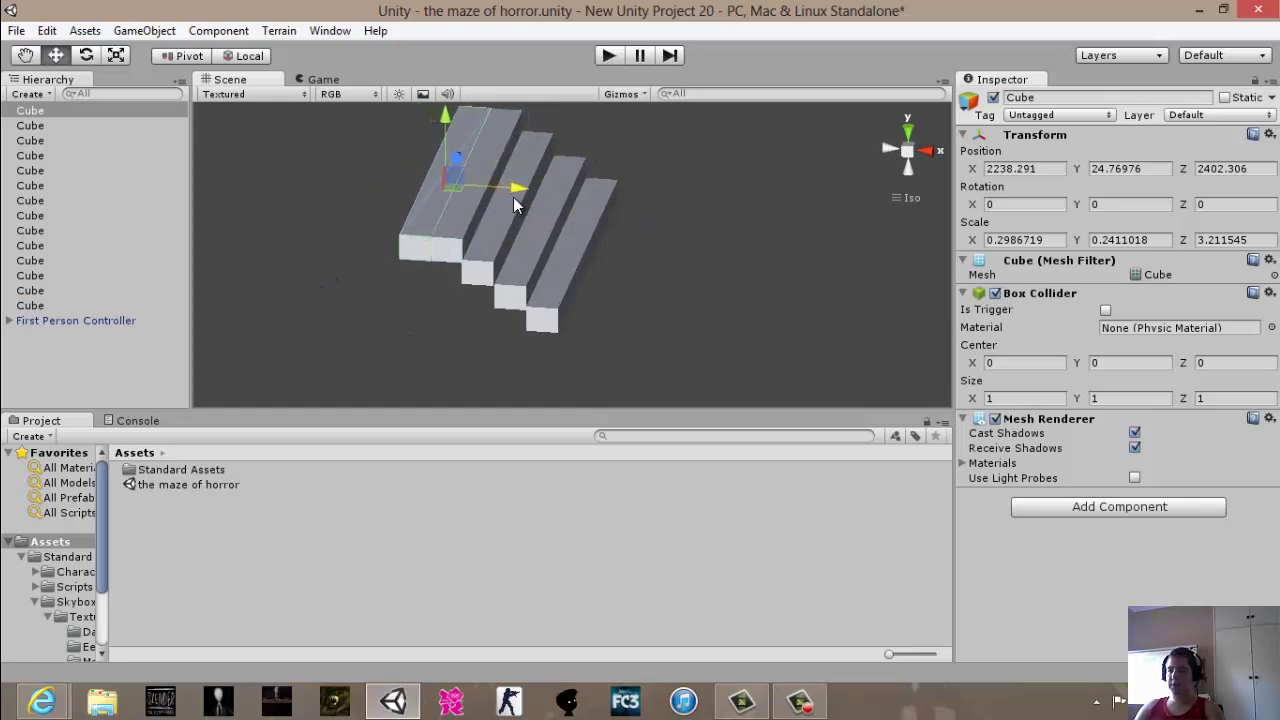
left_click_drag(445, 120, 440, 108)
left_click_drag(457, 188, 575, 290, "alt")
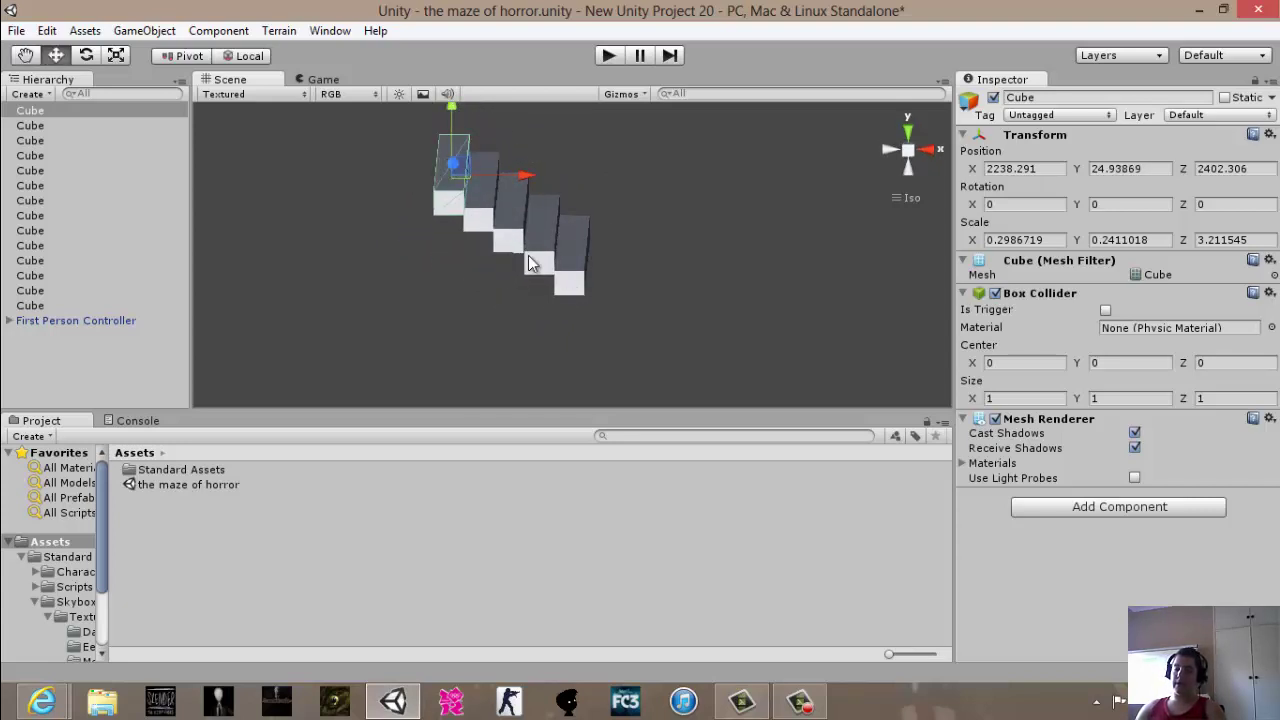
Duplicate the fifth tread and position the copy as the sixth step at about X 2237.99, Y 25.13.
key("ctrl+d")
left_click_drag(528, 184, 498, 192)
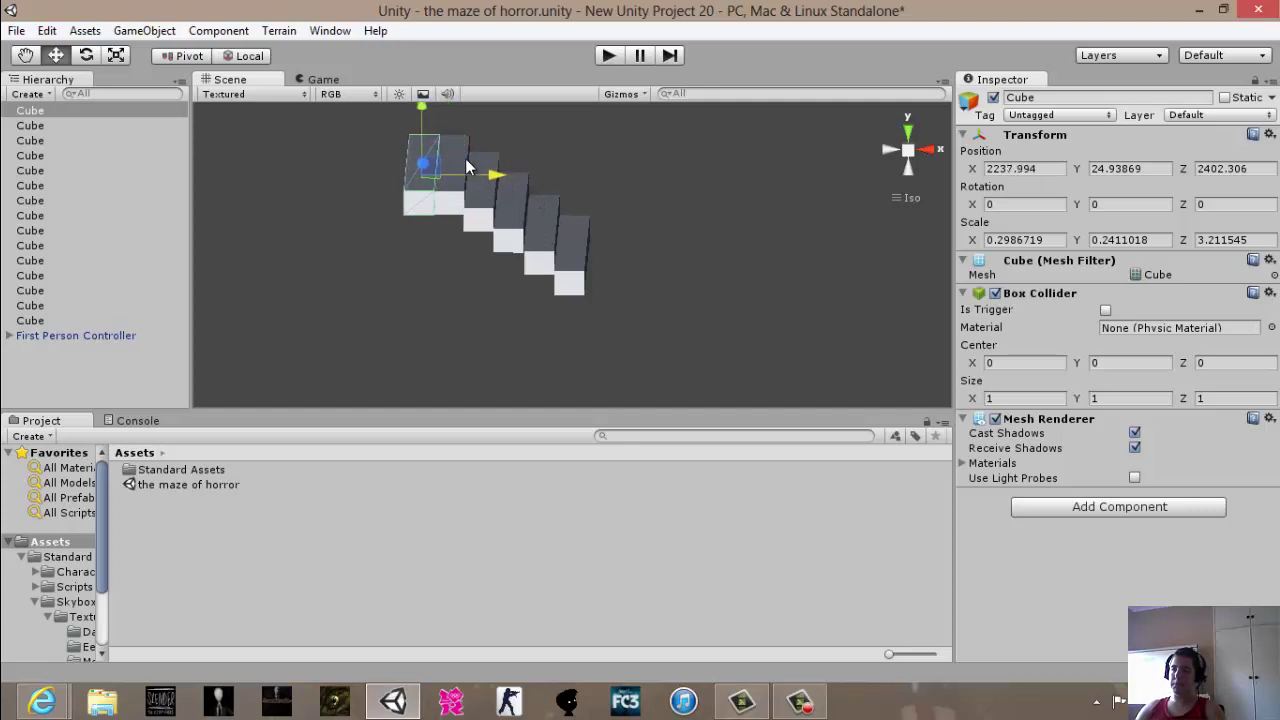
right_click_drag(433, 160, 473, 155)
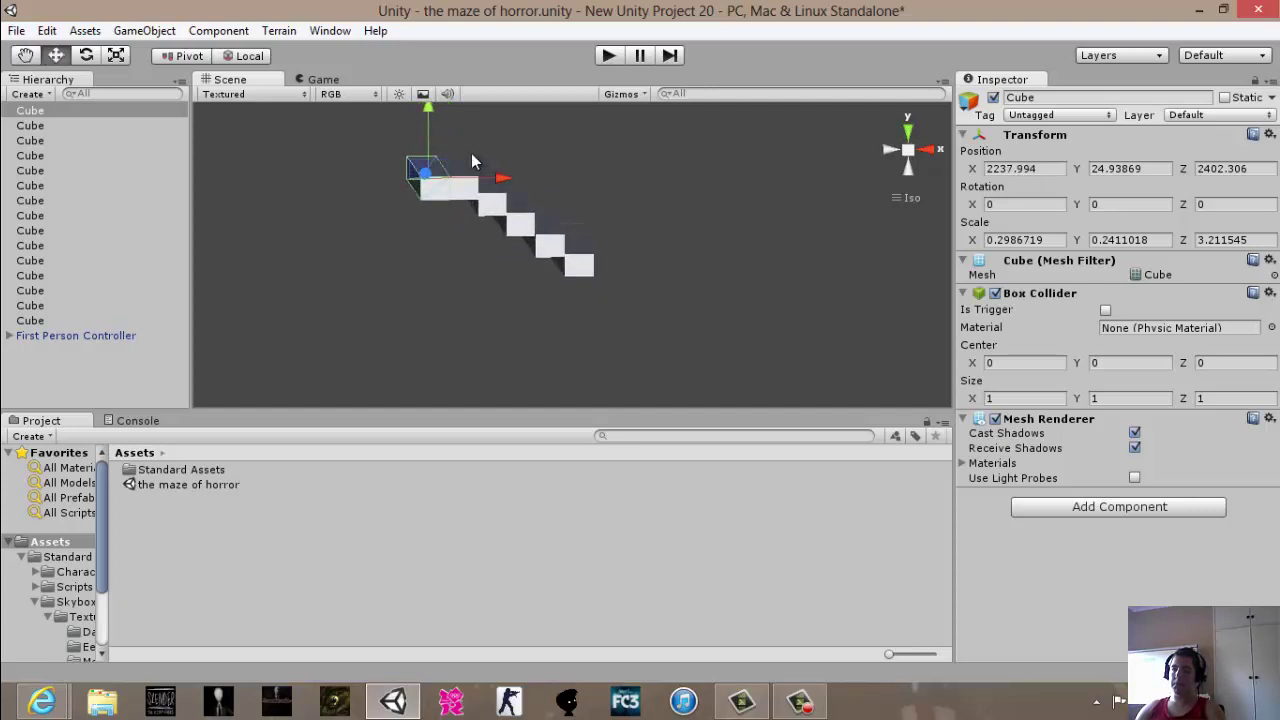
left_click_drag(427, 105, 434, 175)
left_click(373, 302)
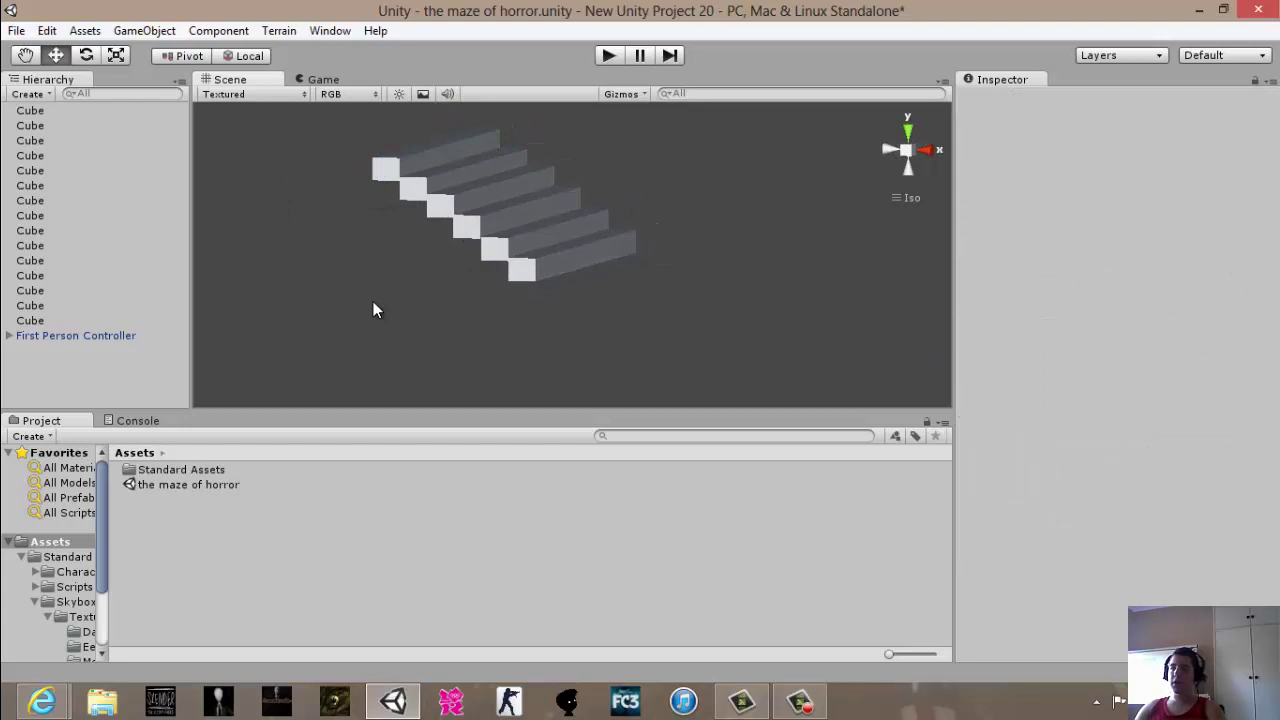
Create an empty game object and move it under the middle of the staircase, to about X 2238.35, Y 24.29.
left_click(168, 35)
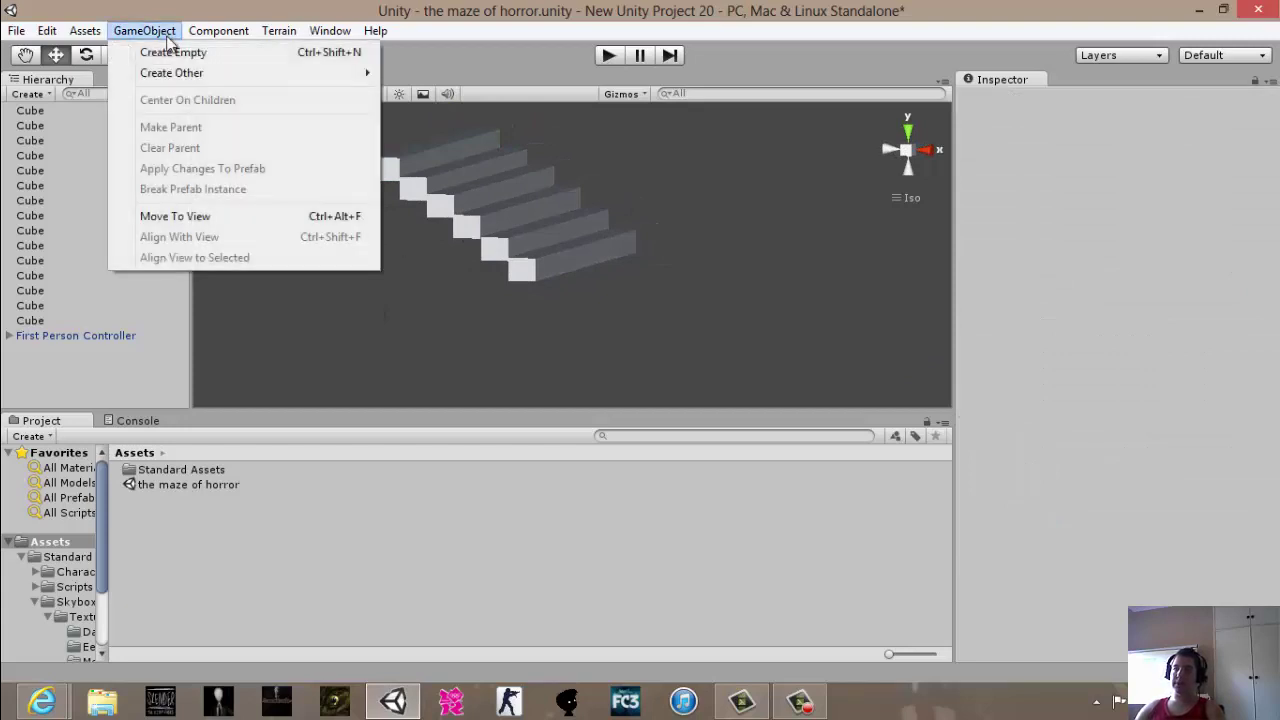
left_click(178, 49)
left_click_drag(640, 266, 466, 164)
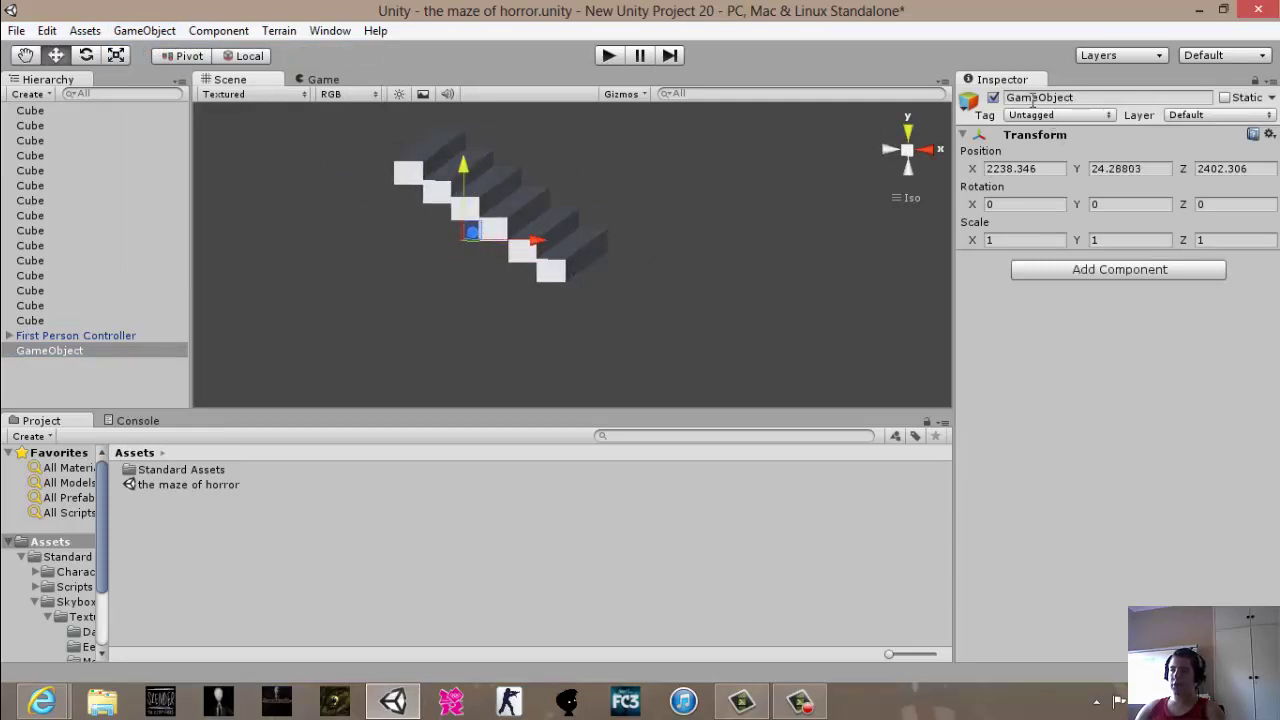
Rename the empty game object to "stairs".
left_click(1028, 97)
type("st")
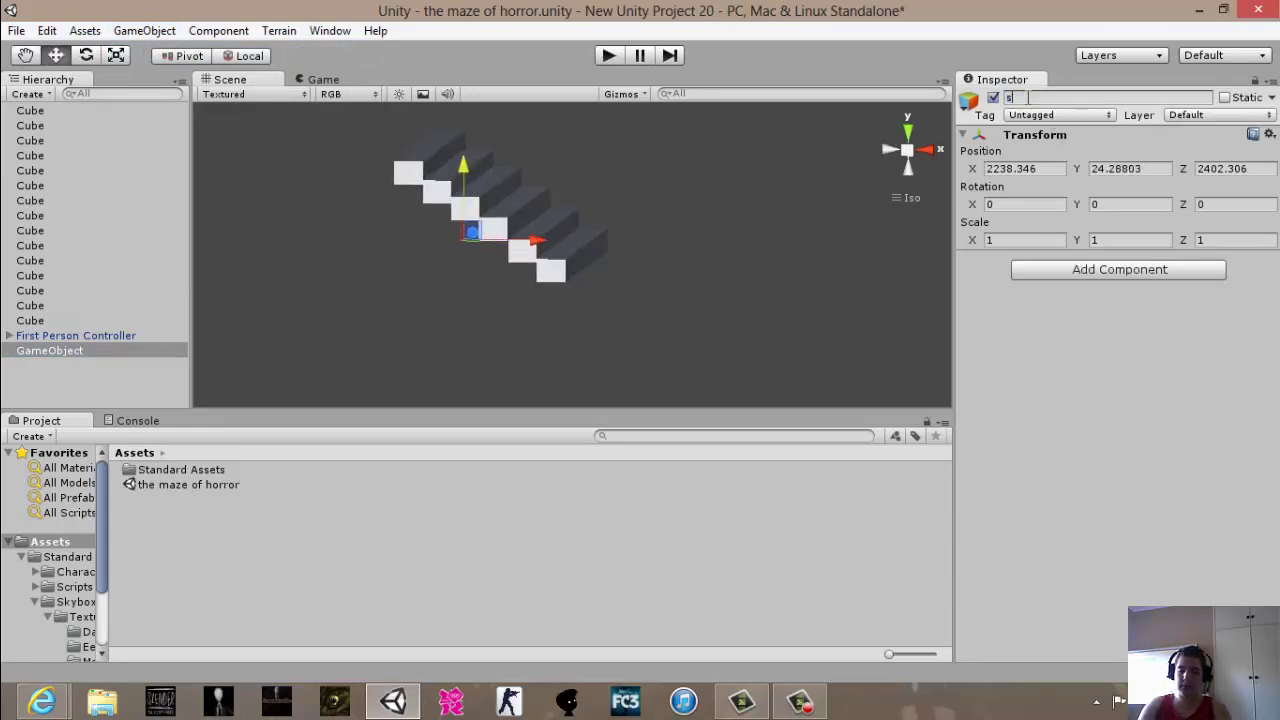
type("ai")
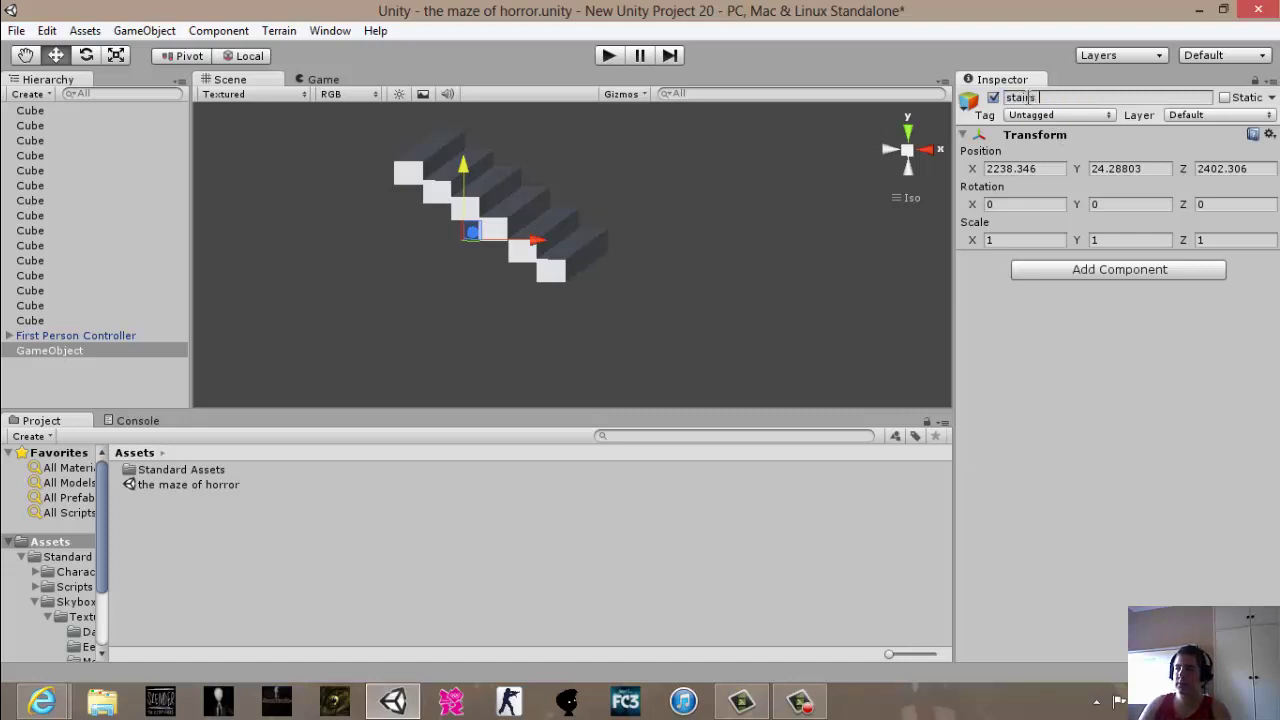
type("rs")
key("Return")
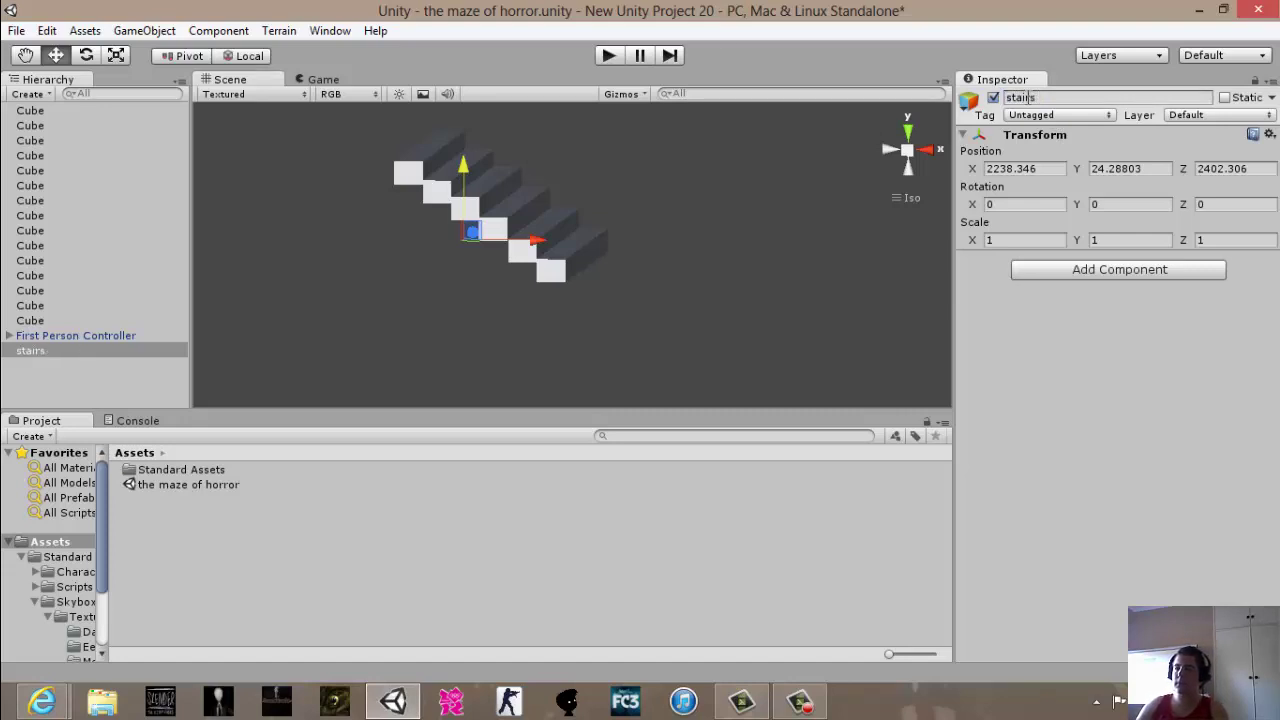
Select all six stair tread cubes and parent them to the stairs object.
left_click(42, 111)
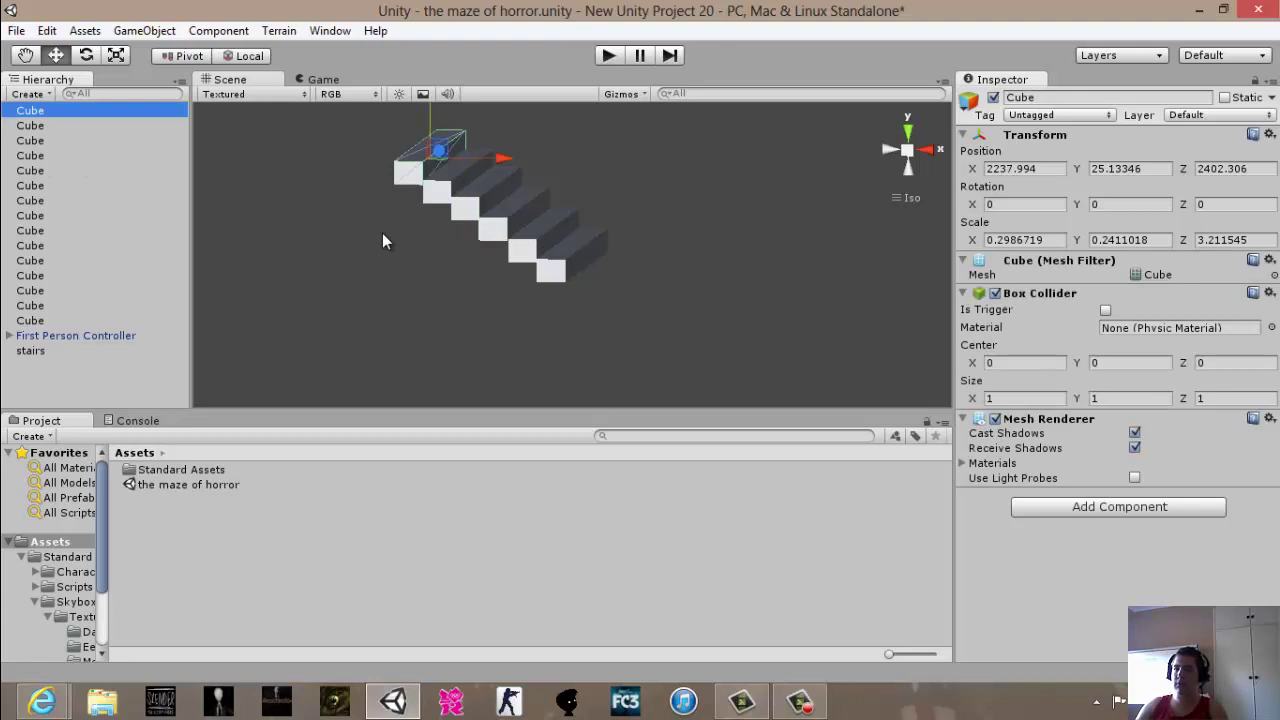
left_click(446, 192, "shift")
left_click(463, 213, "shift")
left_click(489, 229, "shift")
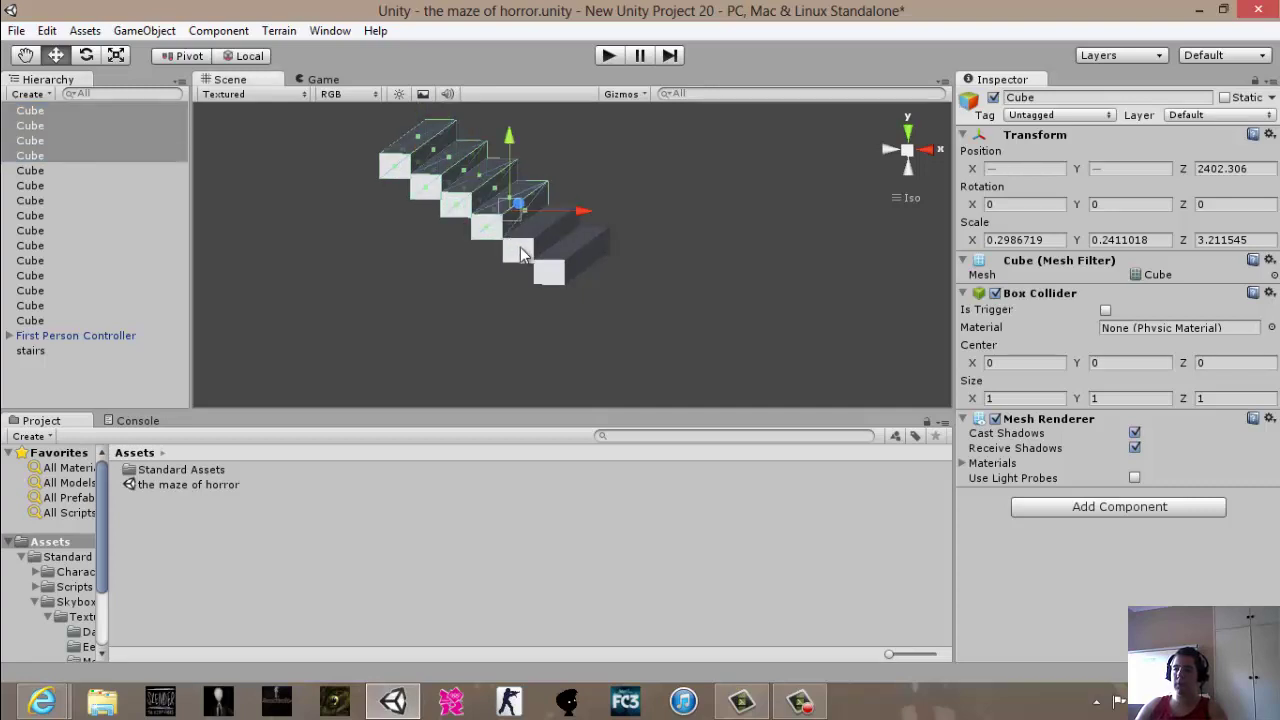
left_click(518, 250, "shift")
left_click(552, 274, "shift")
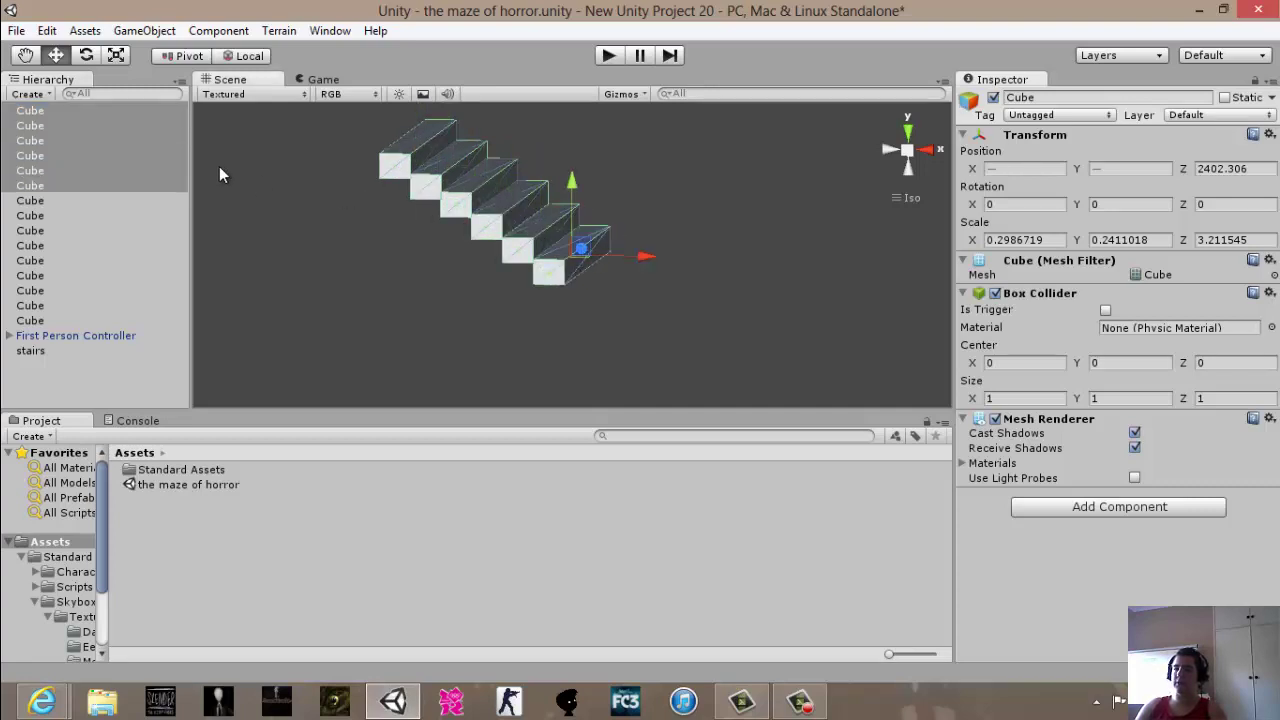
left_click_drag(91, 136, 48, 352)
Duplicate the stairs group and align the copy above the first flight, at about X 2236.55, Y 25.48.
left_click(30, 260)
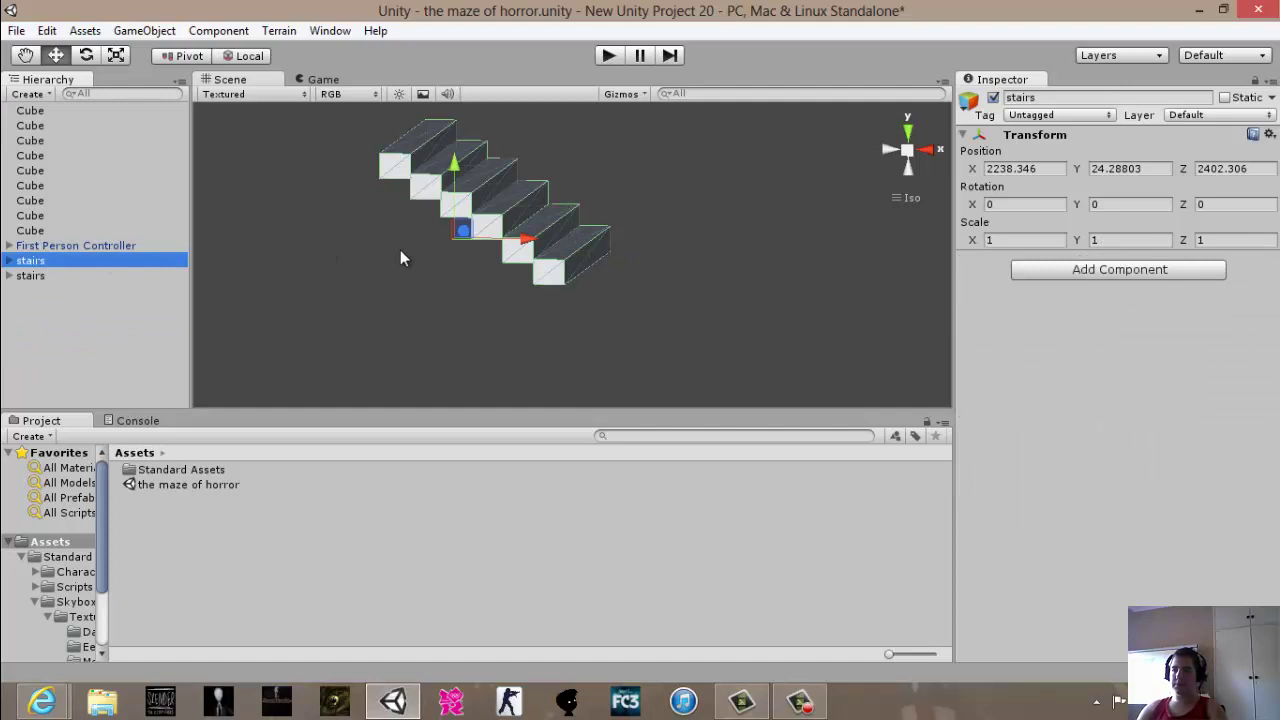
left_click_drag(527, 245, 340, 240)
left_click_drag(427, 187, 310, 229, "alt")
scroll(311, 228, "down", 2)
left_click_drag(435, 165, 429, 168)
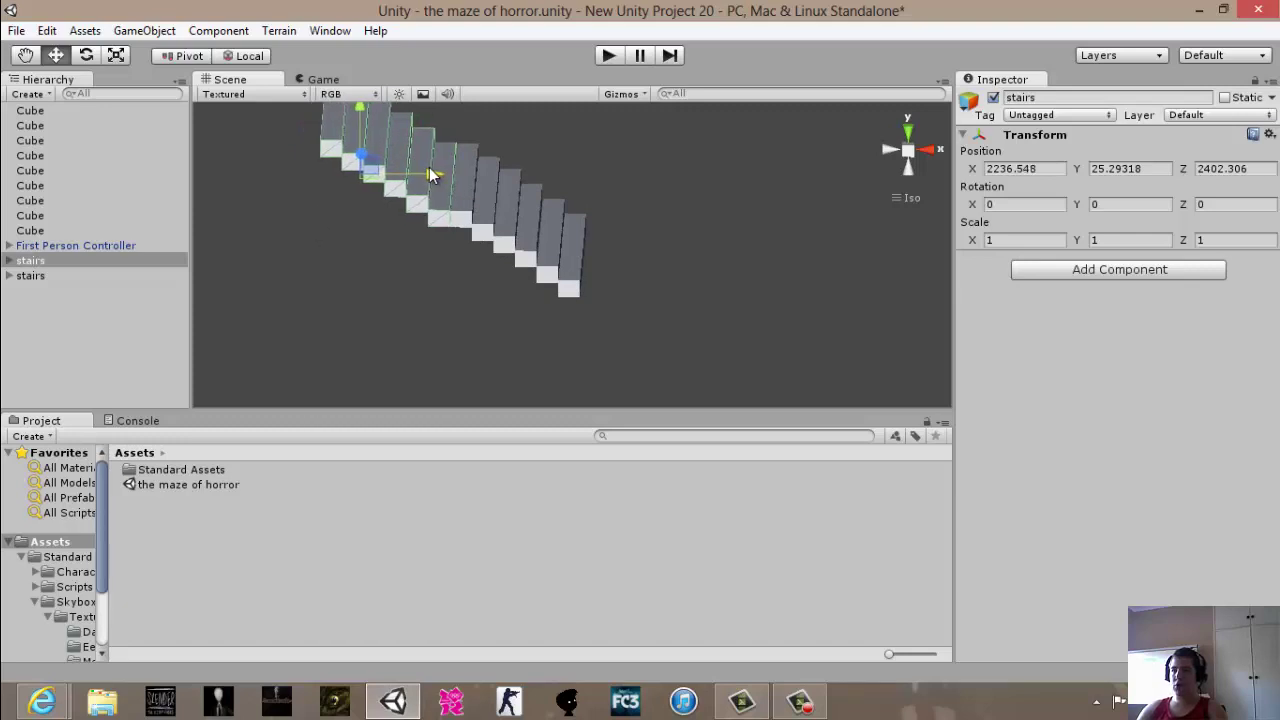
left_click_drag(365, 113, 355, 99)
right_click_drag(420, 140, 406, 78)
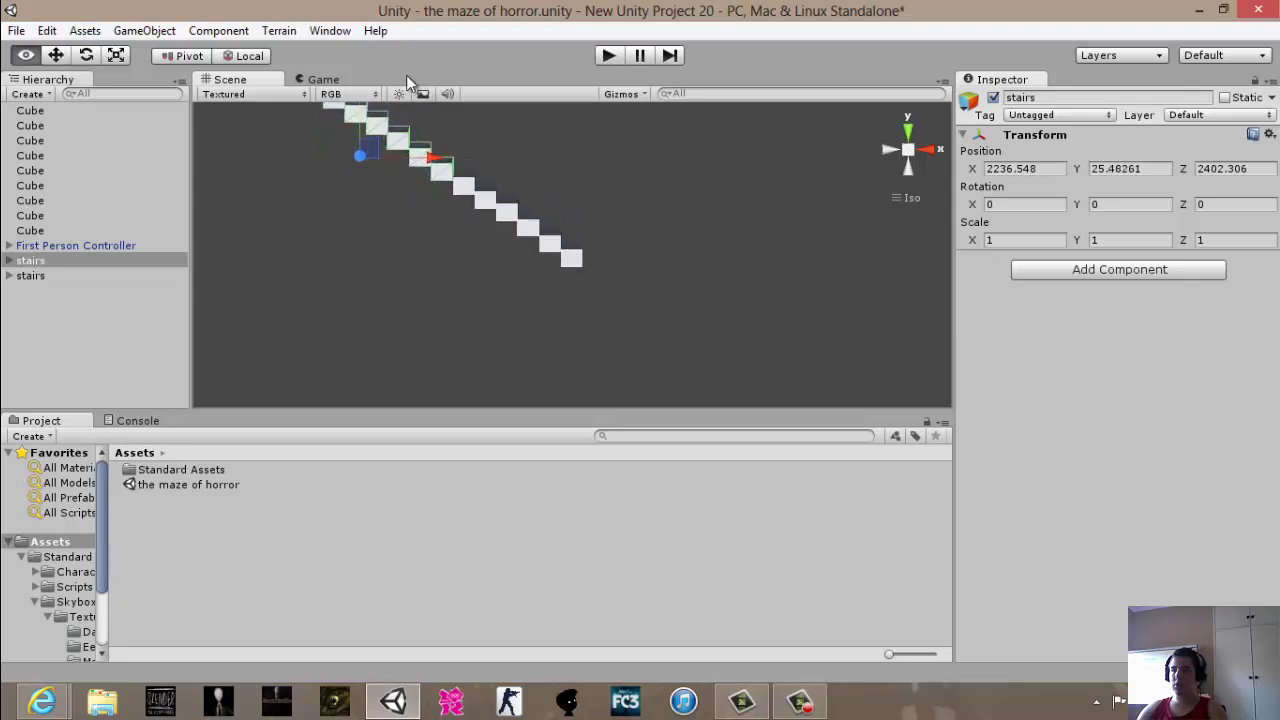
Create an empty game object and move it to the middle of the full staircase, about X 2237.77, Y 24.77.
scroll(460, 202, "down", 4)
left_click(424, 271)
left_click_drag(424, 271, 251, 284, "alt")
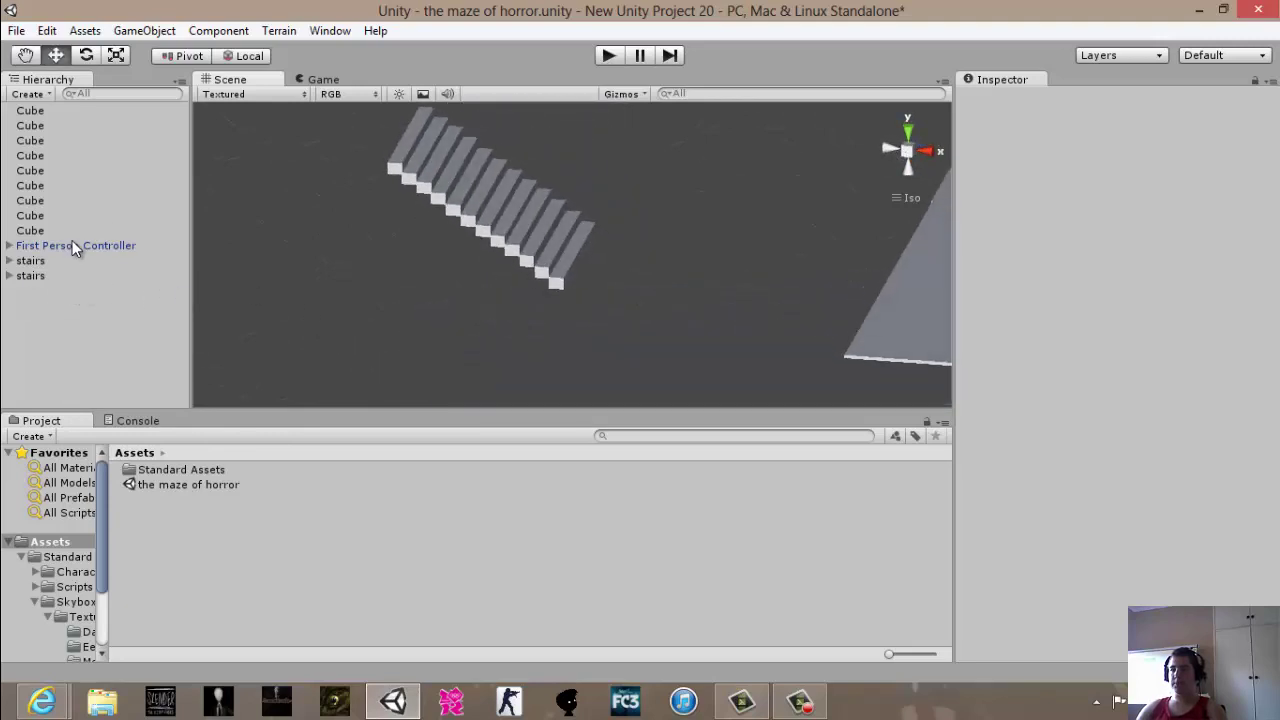
left_click(30, 261)
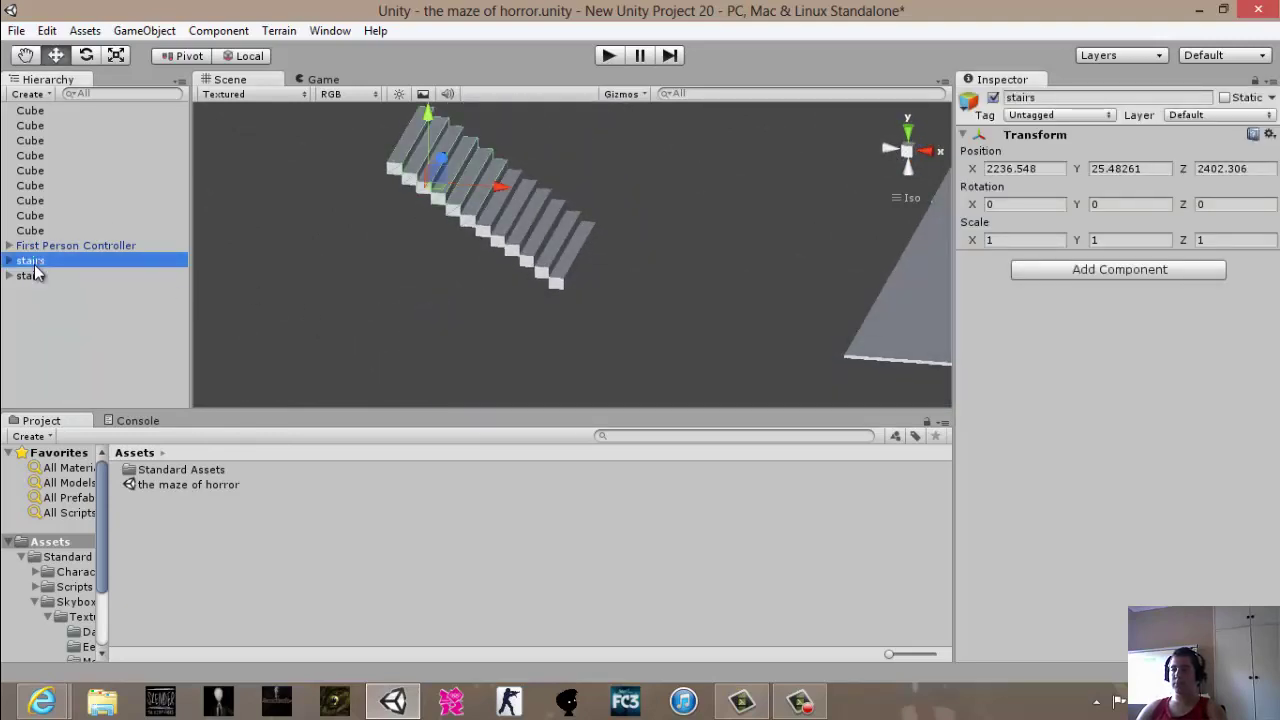
left_click(144, 30)
left_click(163, 51)
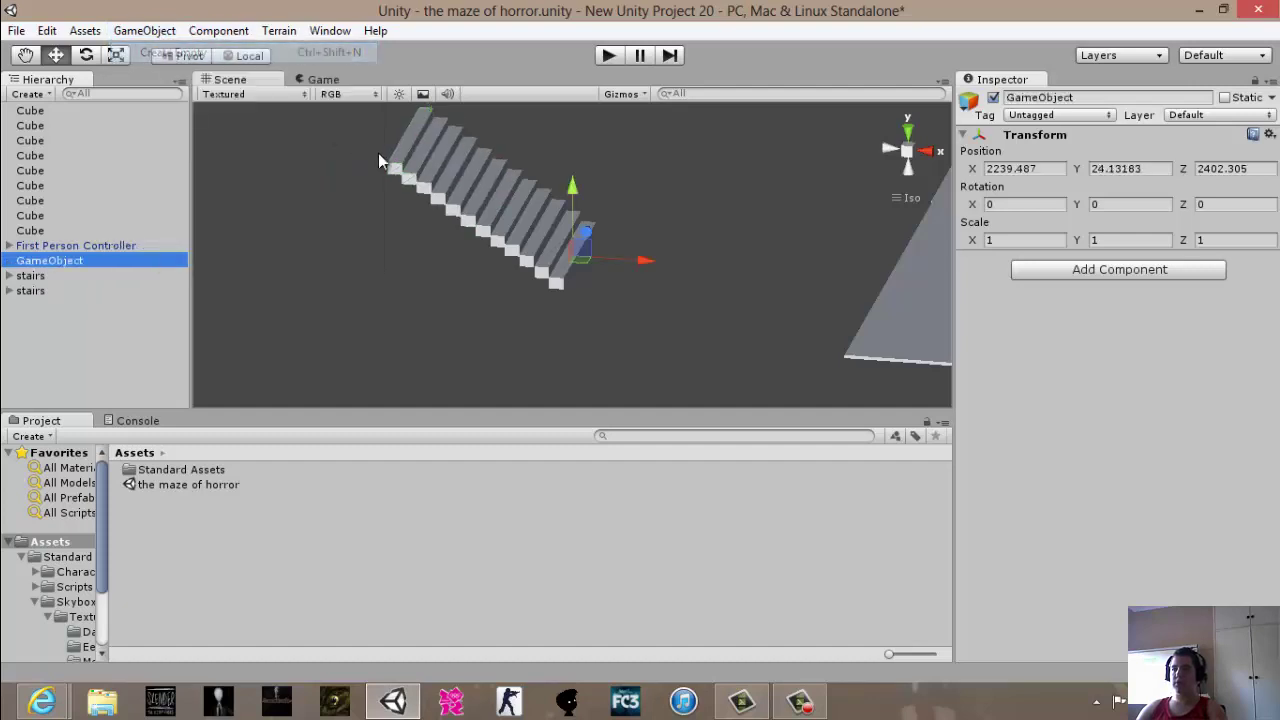
left_click_drag(634, 261, 545, 252)
left_click_drag(493, 188, 489, 152)
left_click_drag(508, 154, 518, 146, "alt")
Rename the empty game object to "group stairs" and parent both stairs objects to it.
left_click(1096, 97)
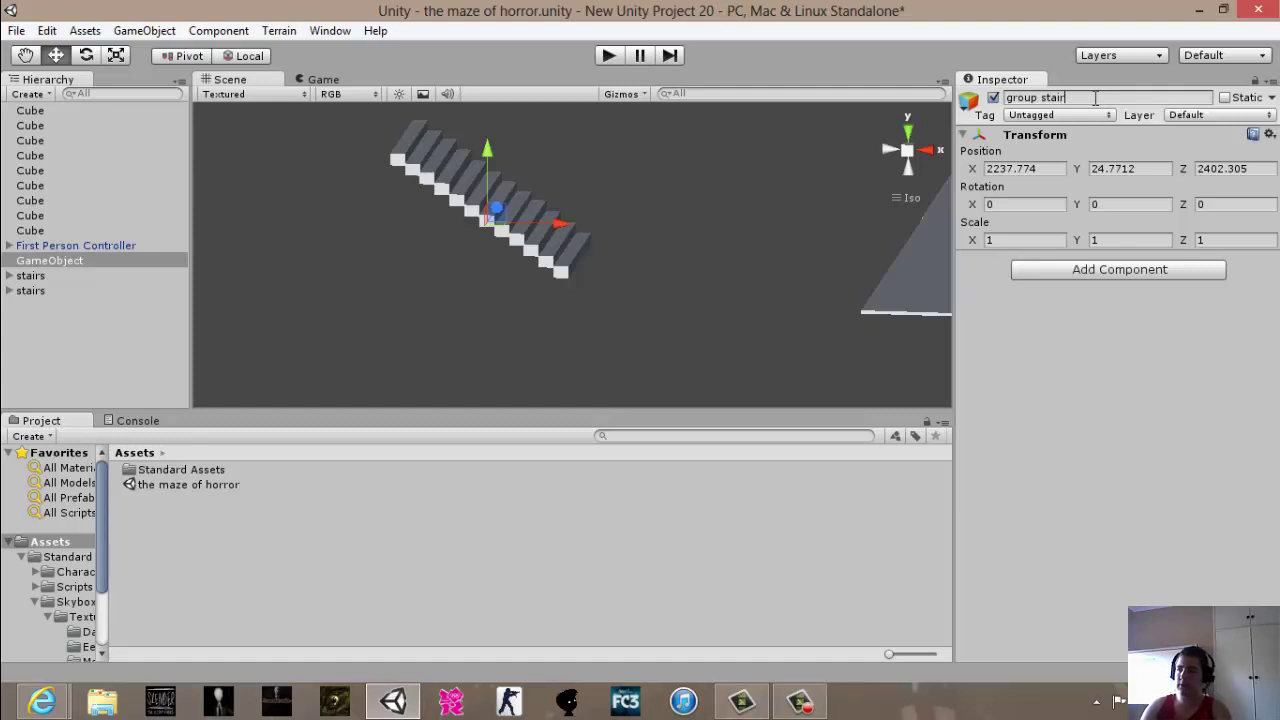
type("group stairs")
key("Return")
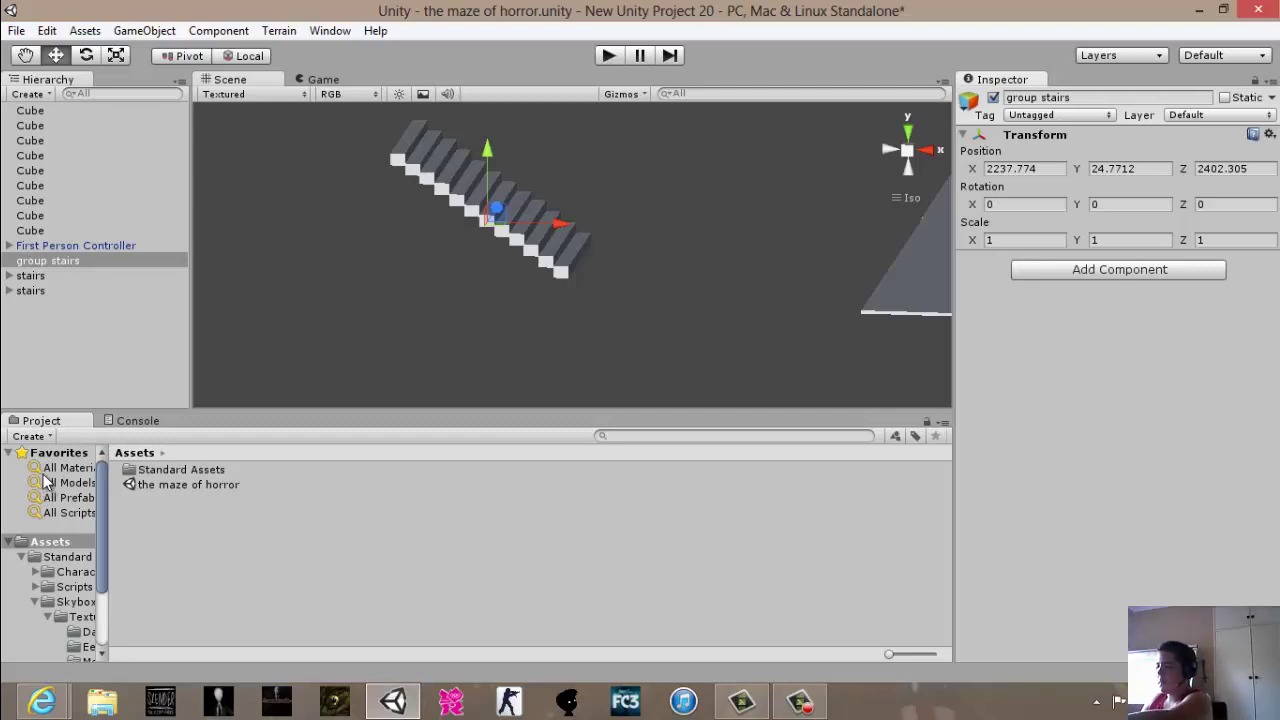
left_click_drag(48, 291, 35, 266)
left_click(100, 322)
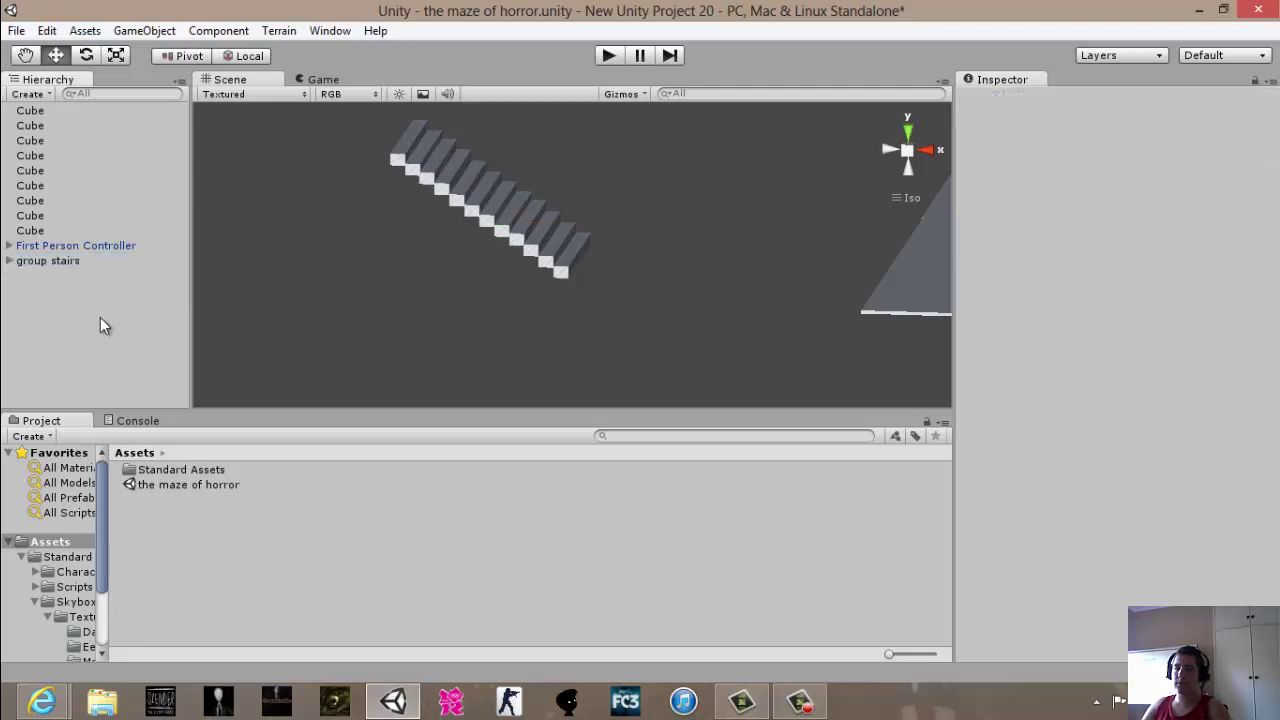
Move the group stairs object onto the large floor platform, to about X 2250.90, Z 2399.46.
left_click(69, 259)
left_click_drag(400, 285, 446, 289, "alt")
left_click_drag(591, 226, 474, 297)
left_click_drag(603, 326, 88, 310)
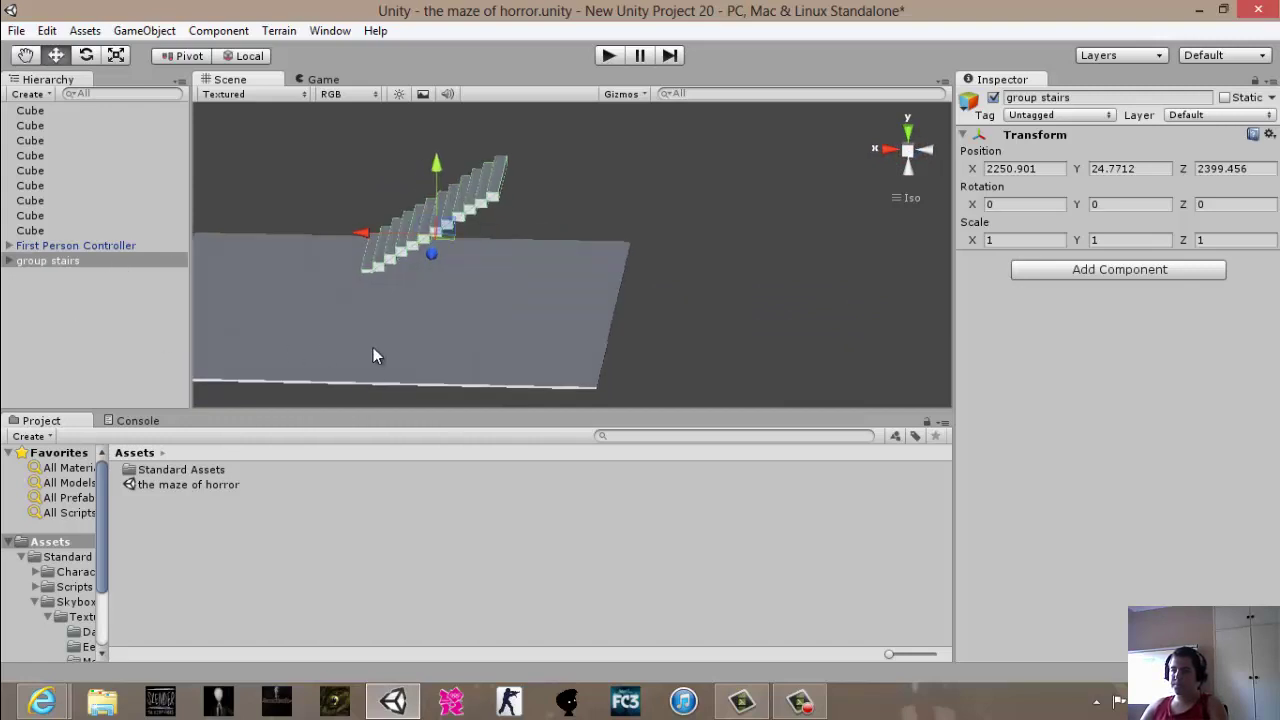
Duplicate the large floor cube and move the copy to the top of the stairs, about X 2243.46, Y 26.42.
left_click(435, 345)
mouse_move(431, 348)
left_mouse_down("alt")
mouse_move(486, 280)
mouse_move(376, 292)
mouse_move(406, 349)
left_mouse_up("alt")
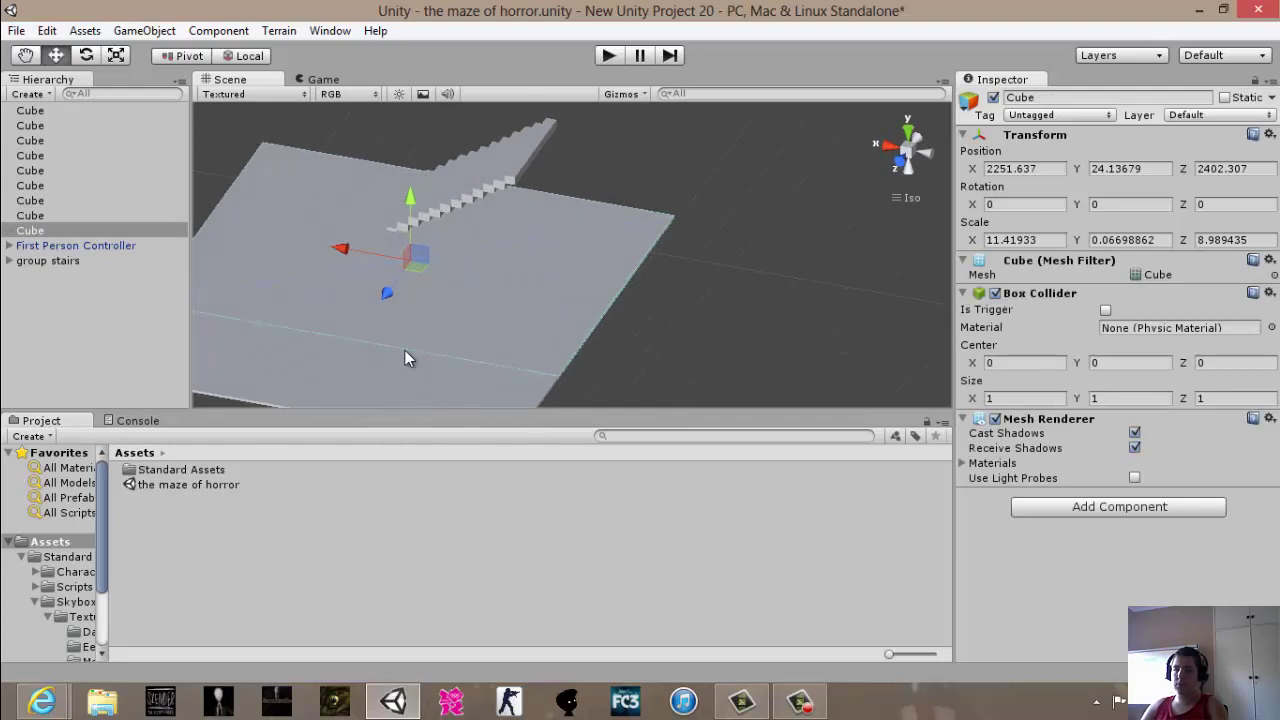
key("ctrl+d")
left_click_drag(410, 222, 368, 122)
left_click_drag(335, 168, 882, 192)
Play-test the level by walking across the floor and up the stairs to the upper platform, then stop the game.
left_click(608, 56)
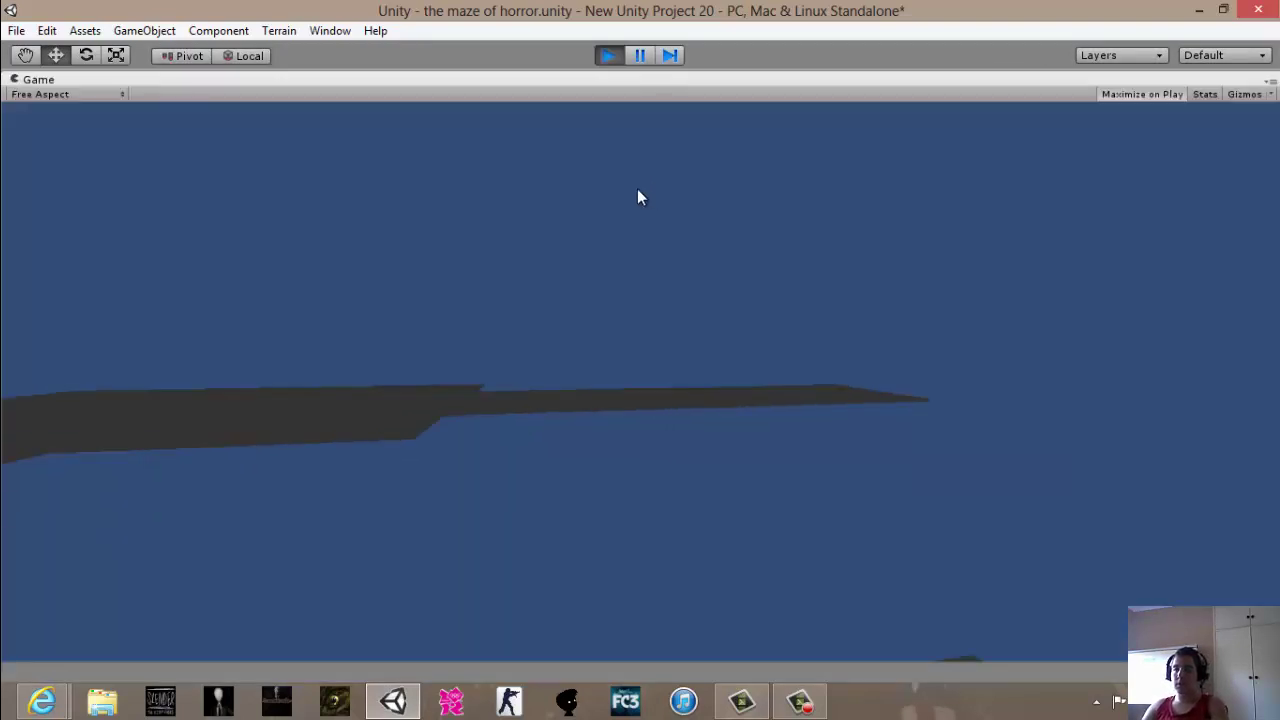
key("w")
key("w")
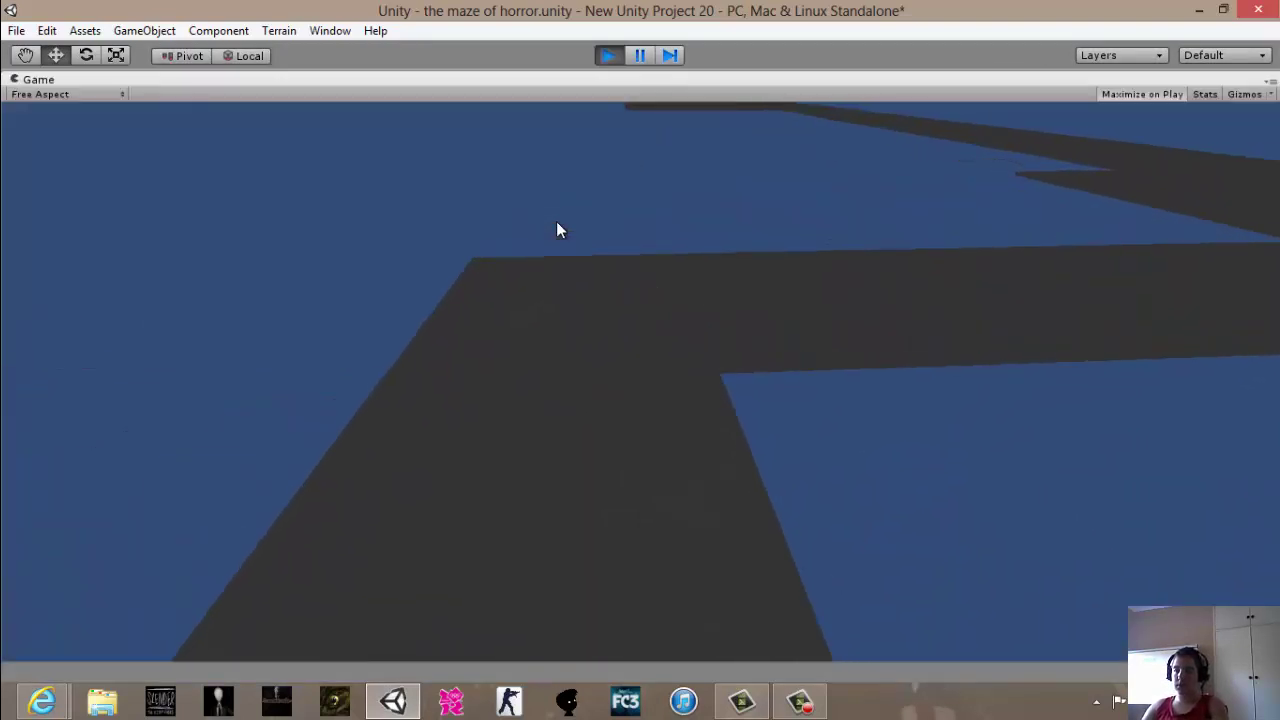
key("w")
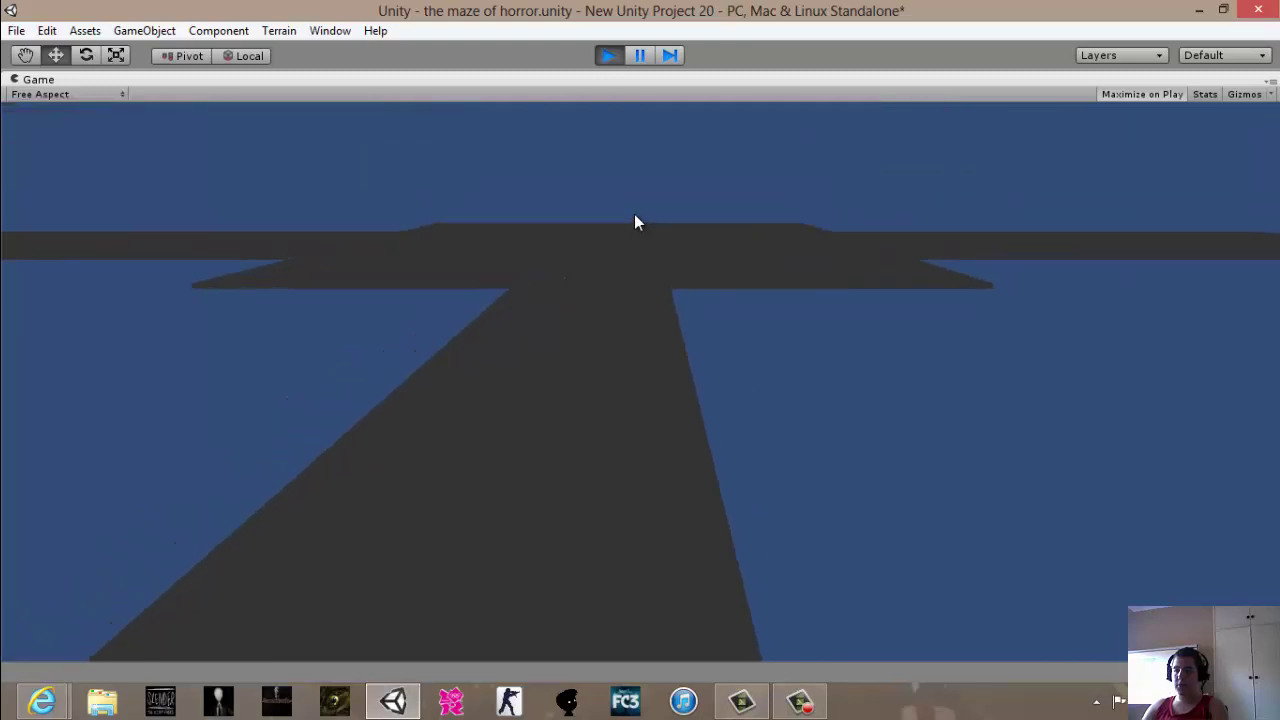
key("w")
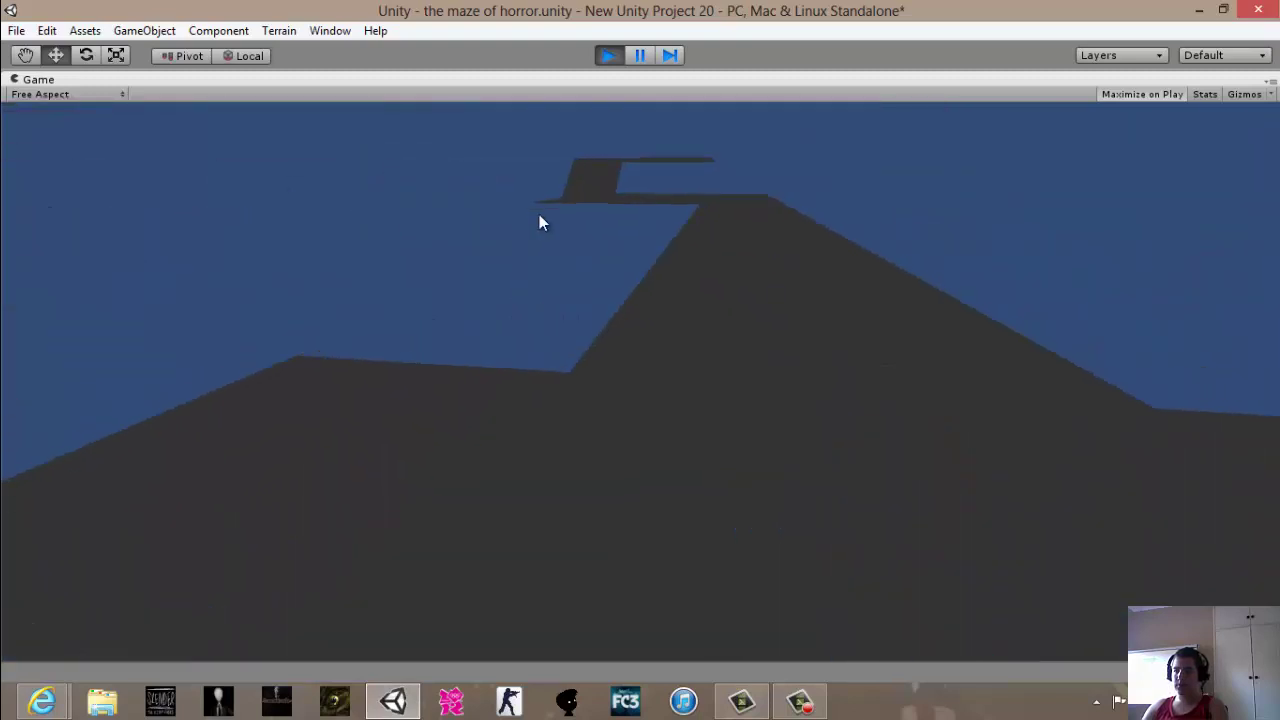
key("w")
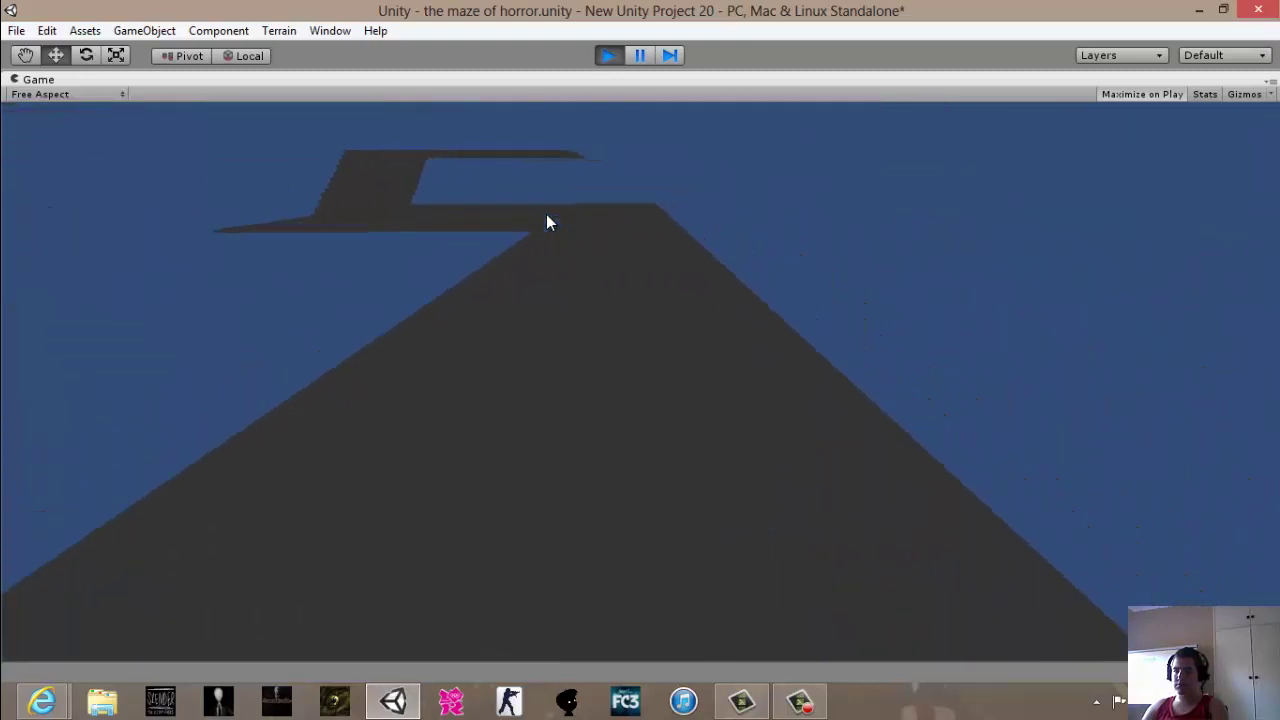
key("w")
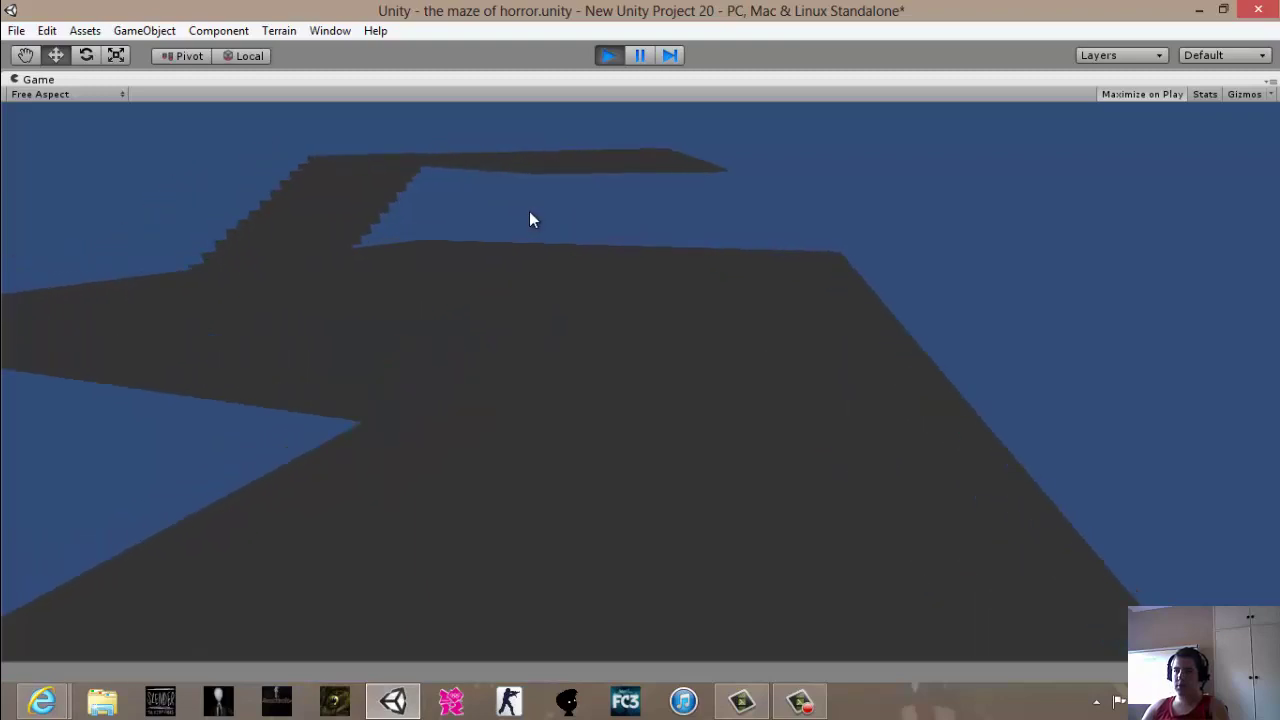
key("w")
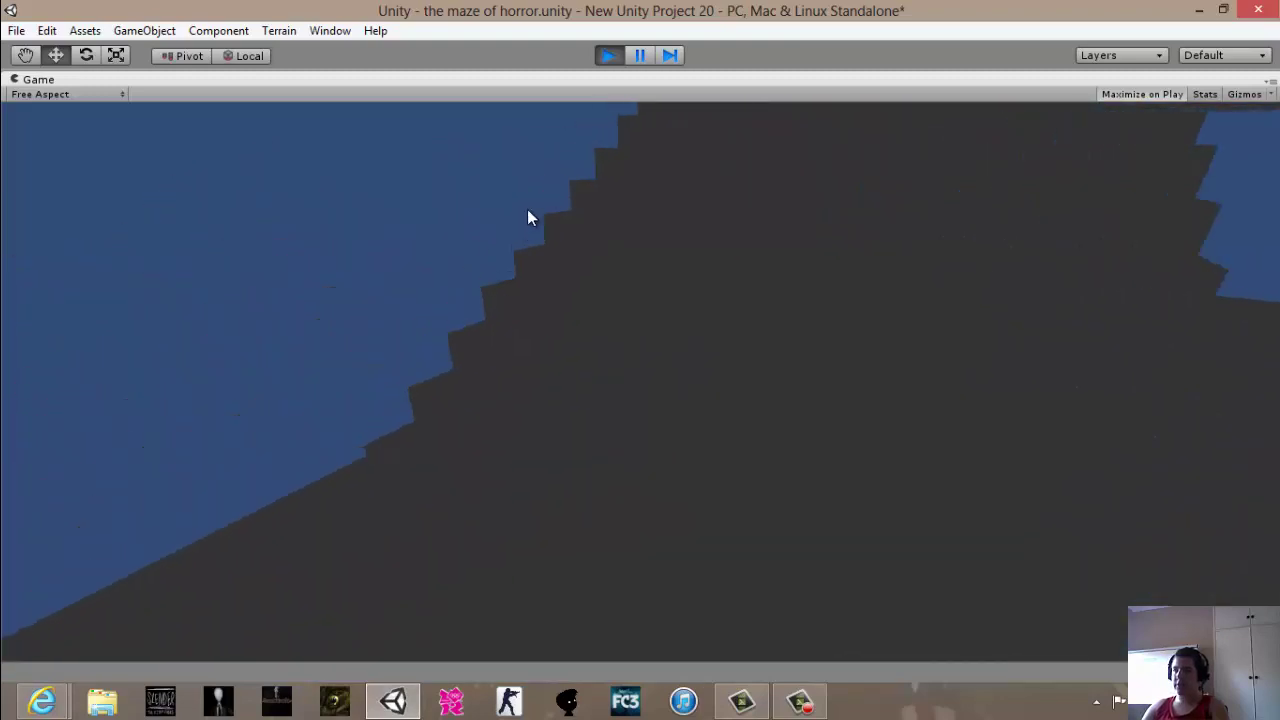
key("w")
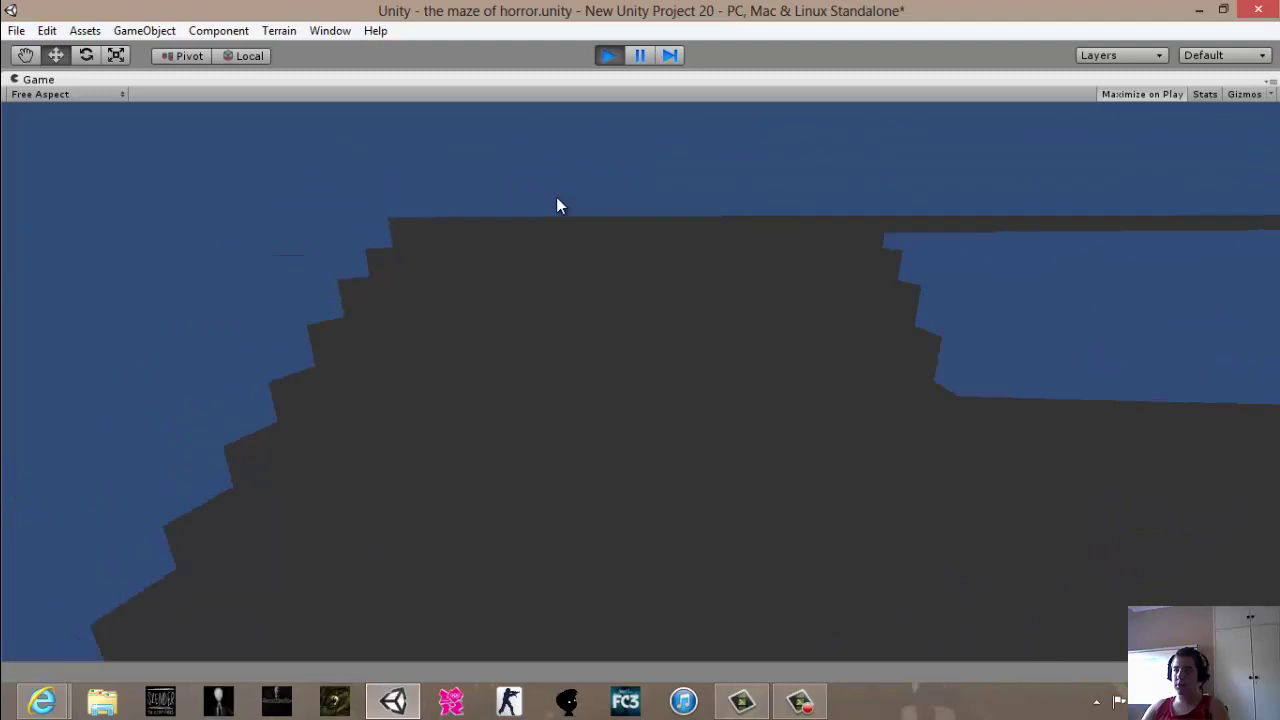
key("w")
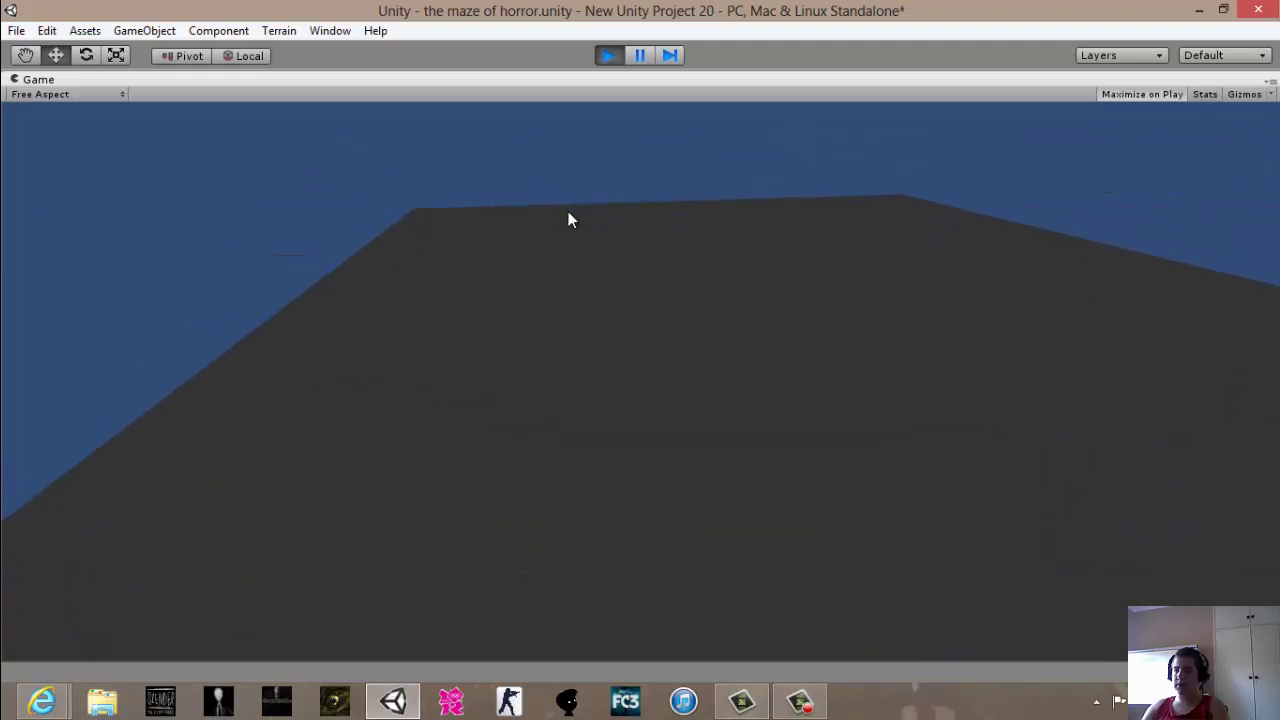
left_click(618, 60)
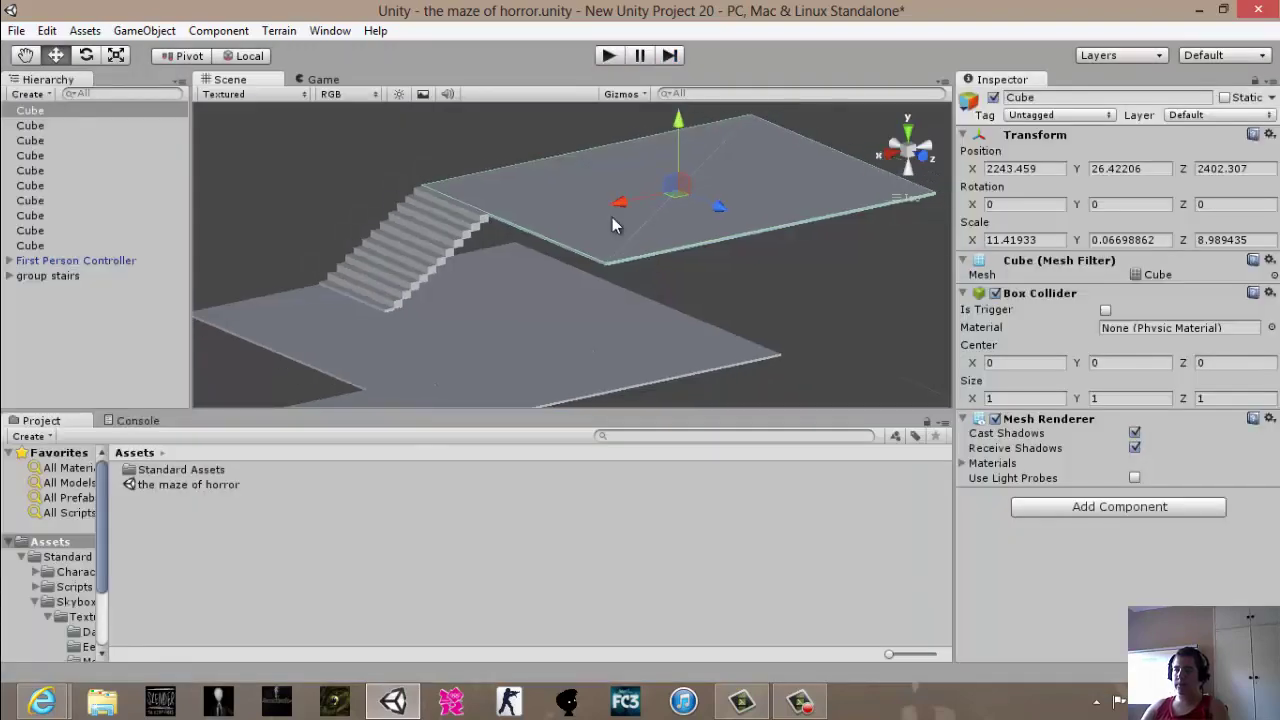
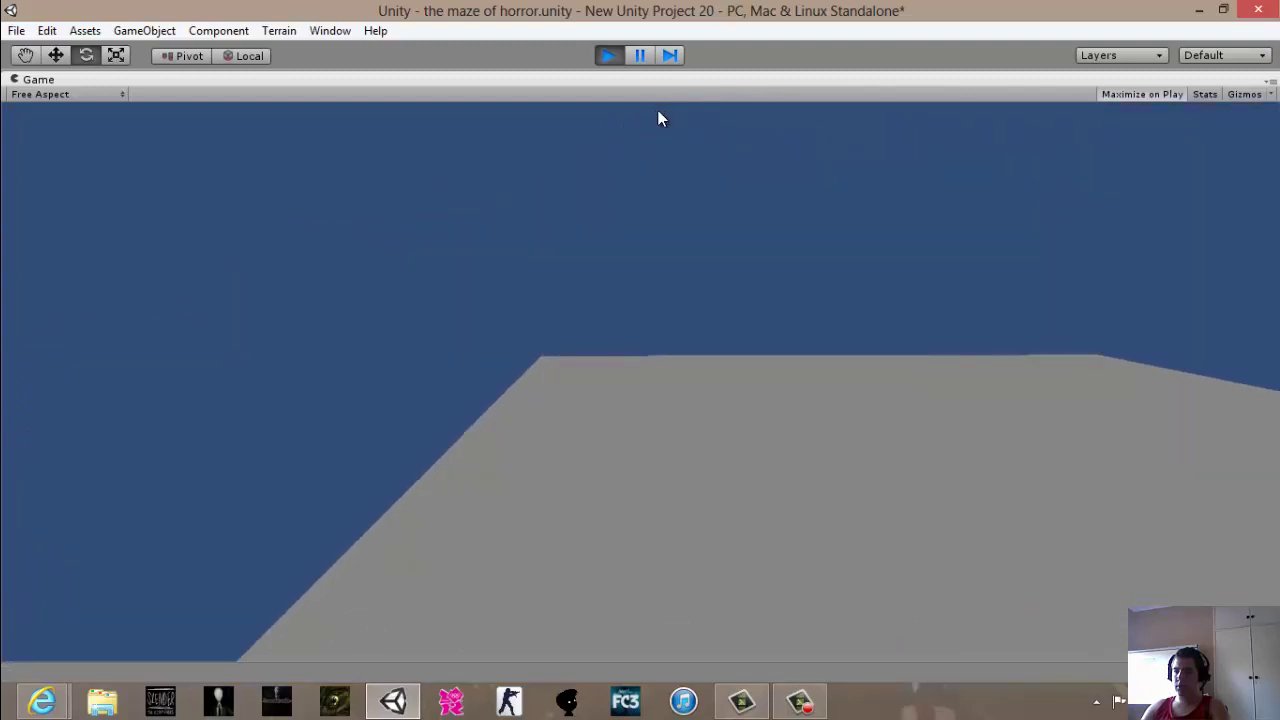
Stop the running game and move the upper platform away from the stairs, to about X 2239.83.
left_click(609, 55)
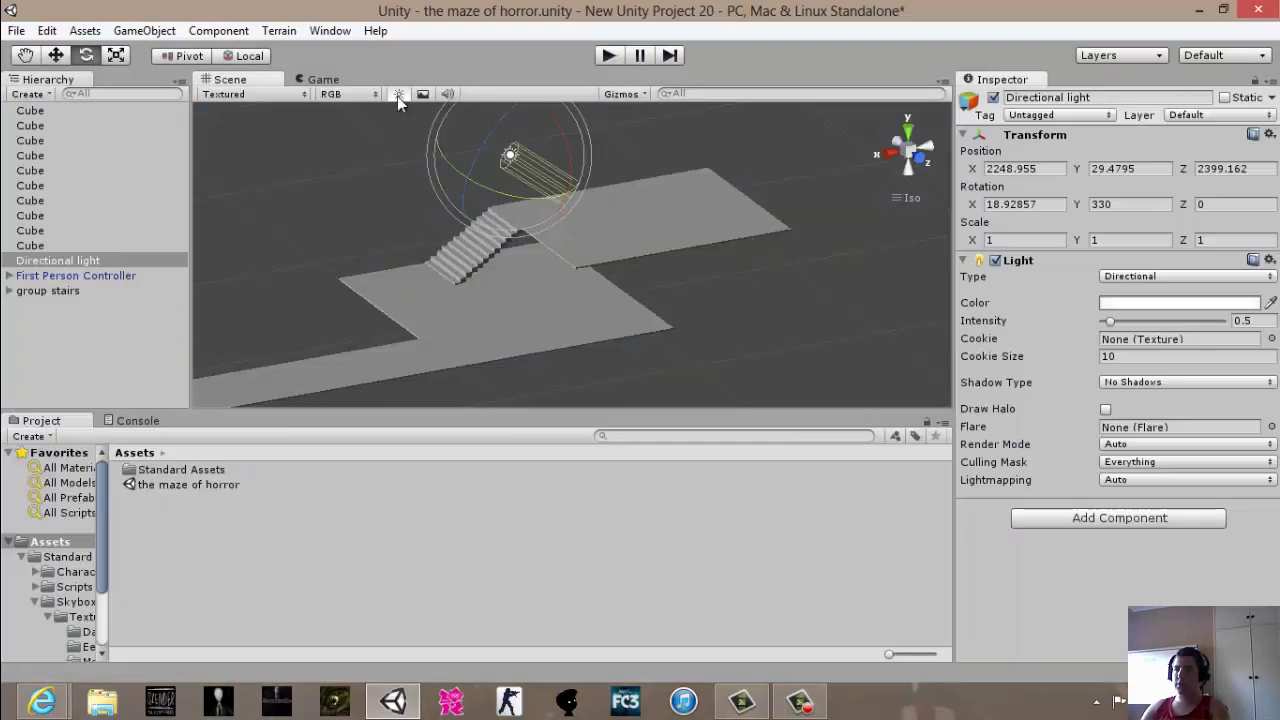
scroll(662, 329, "up", 2)
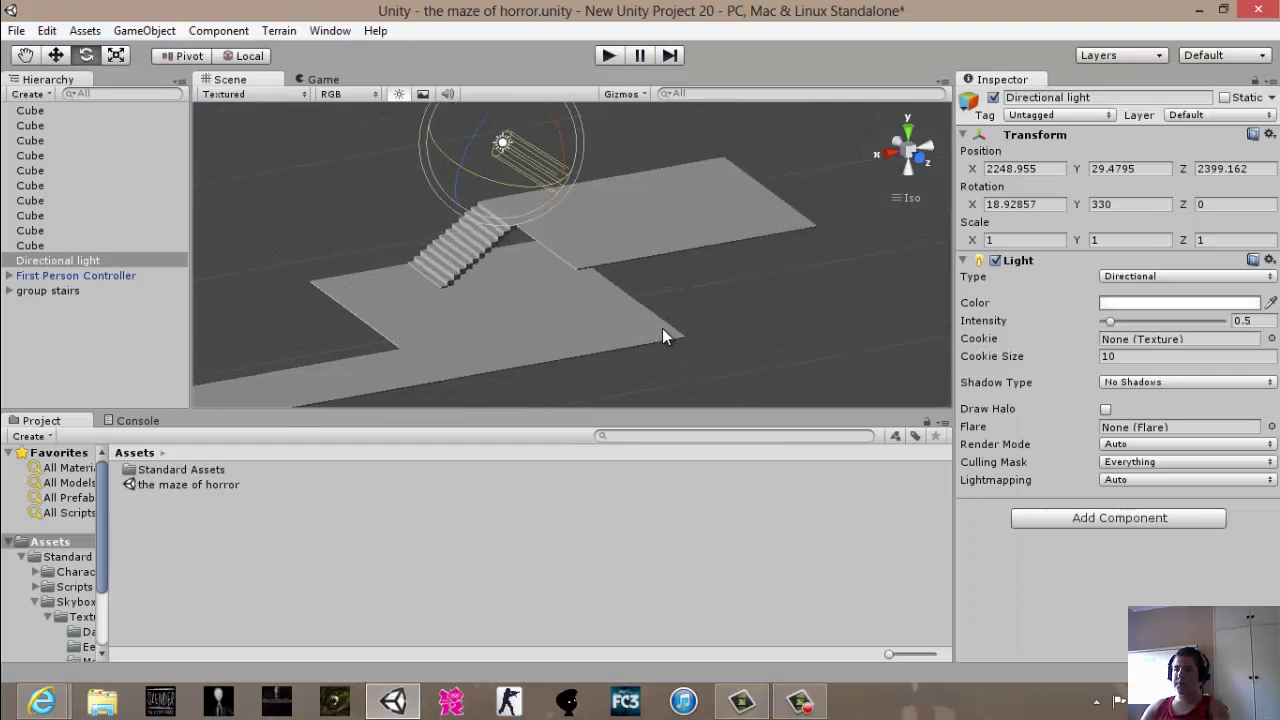
left_click(634, 238)
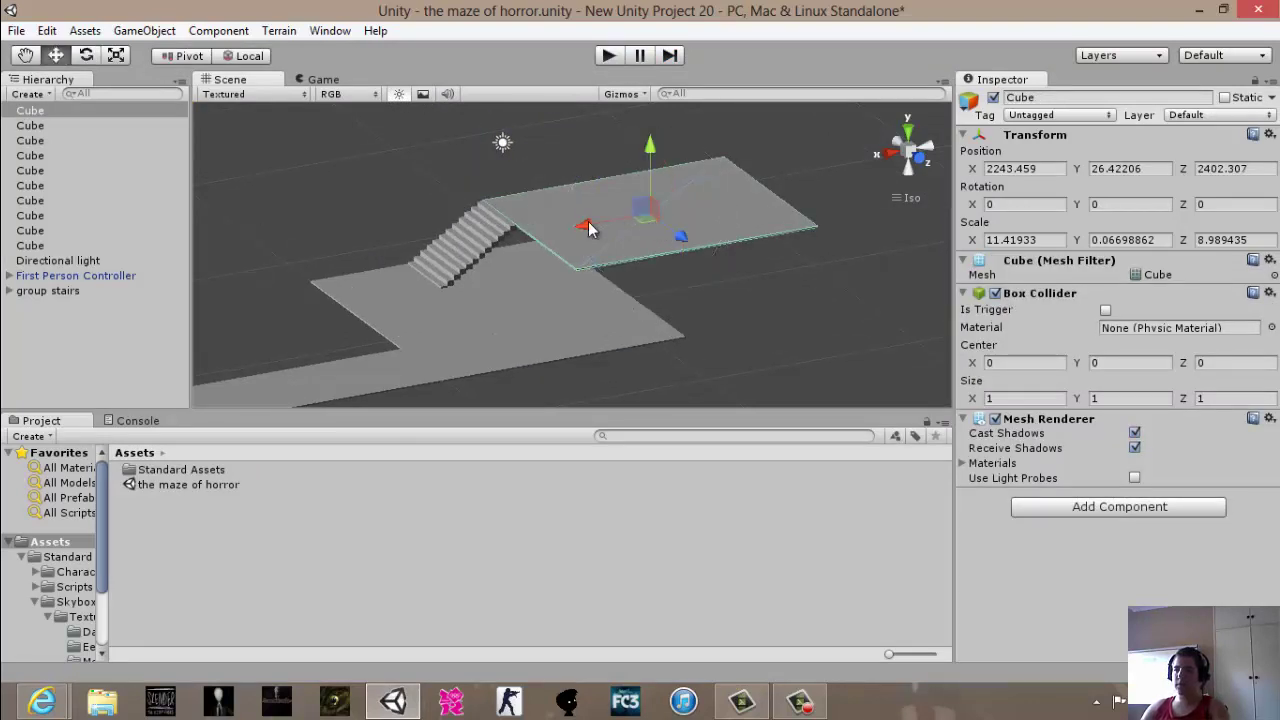
left_click_drag(588, 228, 596, 213)
Scale the group stairs vertically to about 0.64 and lower it back onto the floor at about Y 24.53.
left_click(85, 290)
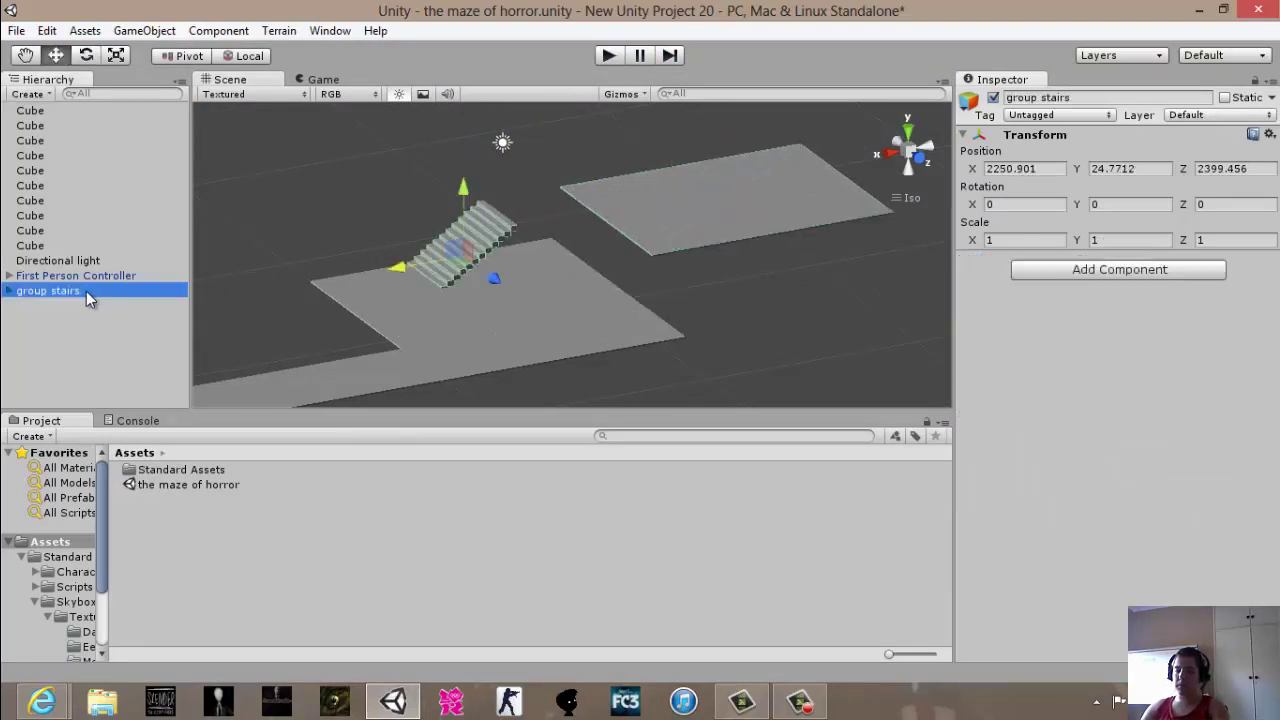
key("r")
mouse_move(460, 185)
left_mouse_down()
mouse_move(462, 199)
mouse_move(448, 133)
mouse_move(403, 123)
mouse_move(472, 163)
mouse_move(470, 188)
left_mouse_up()
key("w")
key("f")
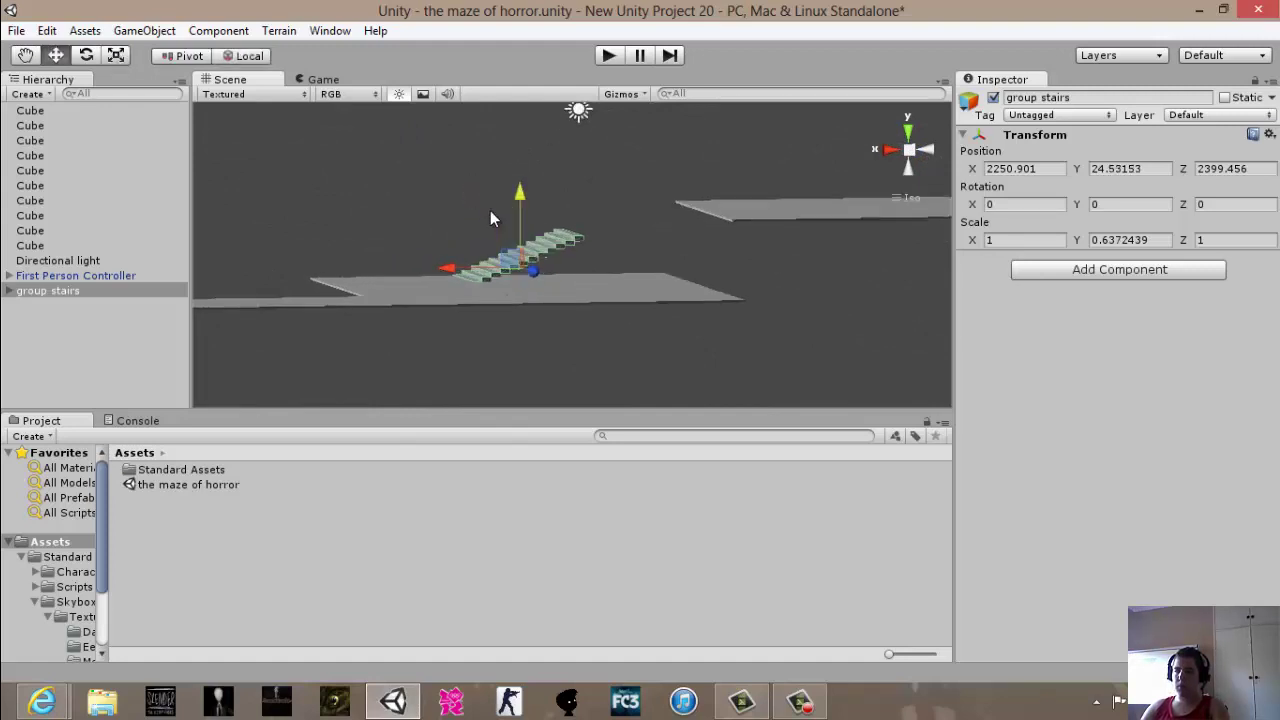
left_click_drag(515, 269, 719, 242, "alt")
Duplicate the flattened group stairs and move the copy above the first flight, to about X 2248.17, Y 25.70.
left_click(862, 205)
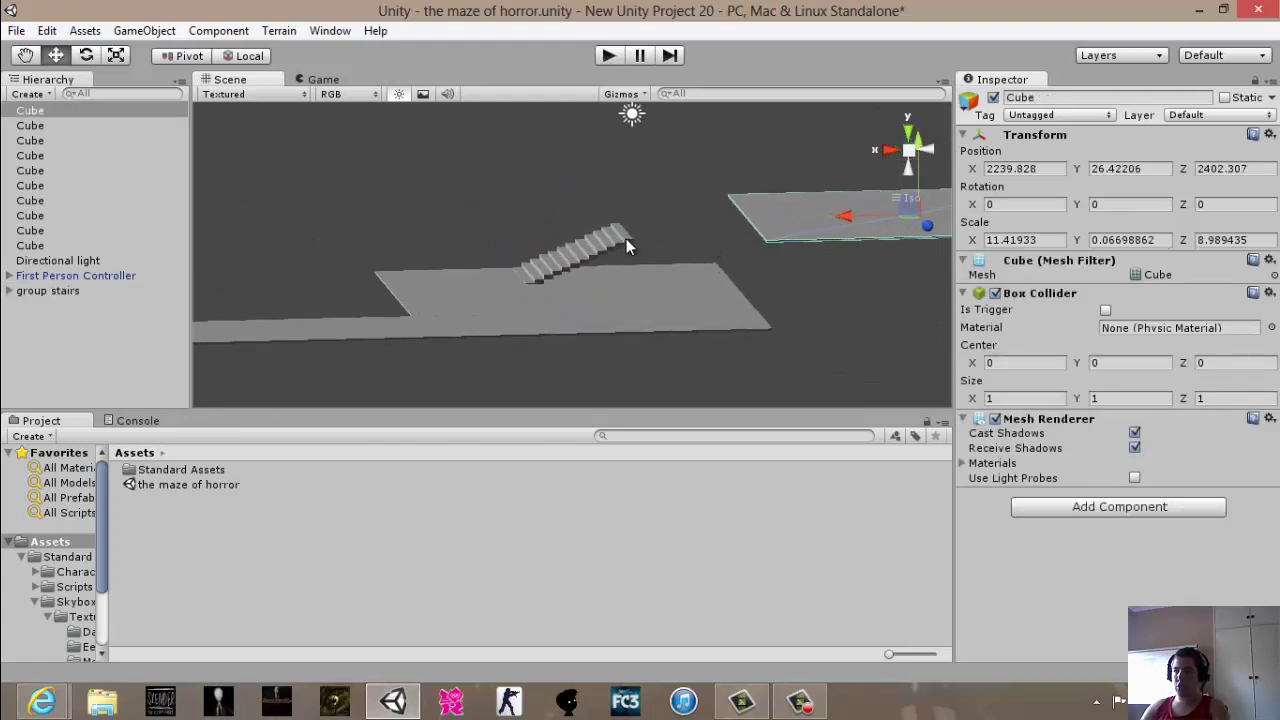
left_click(79, 292)
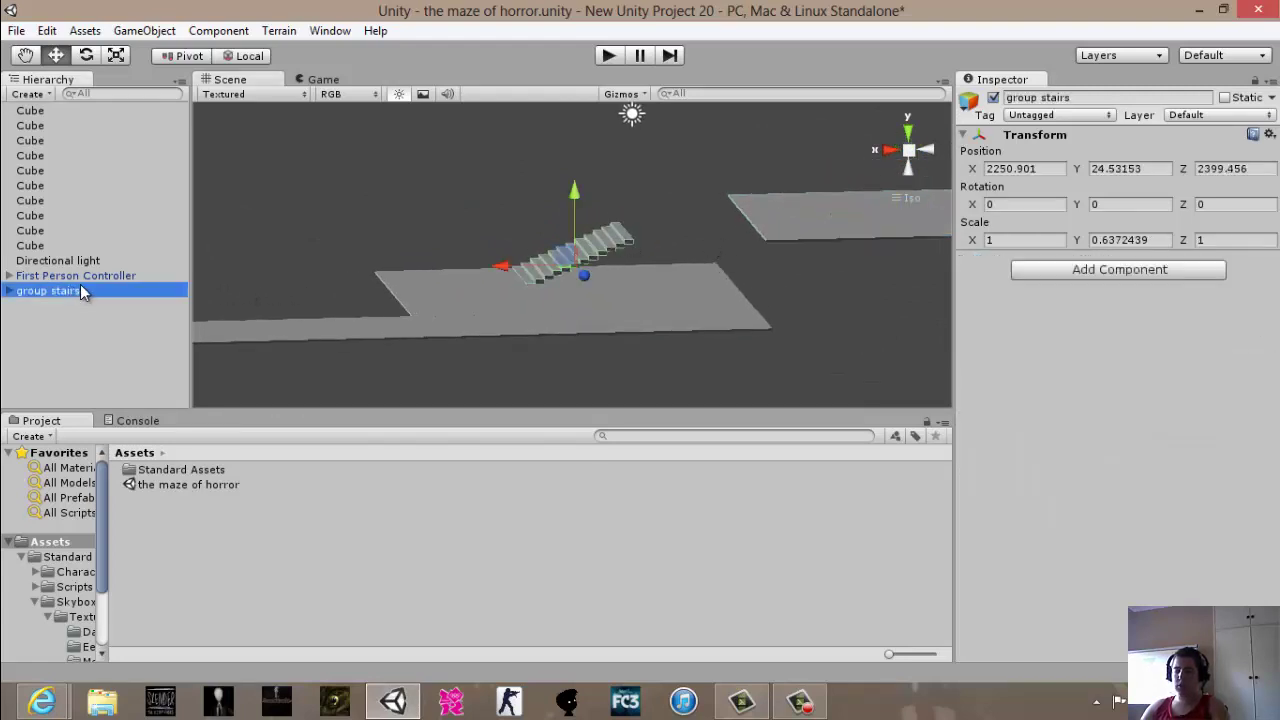
key("ctrl+d")
left_click_drag(486, 274, 580, 259)
left_click_drag(659, 204, 656, 157)
scroll(668, 240, "up", 6)
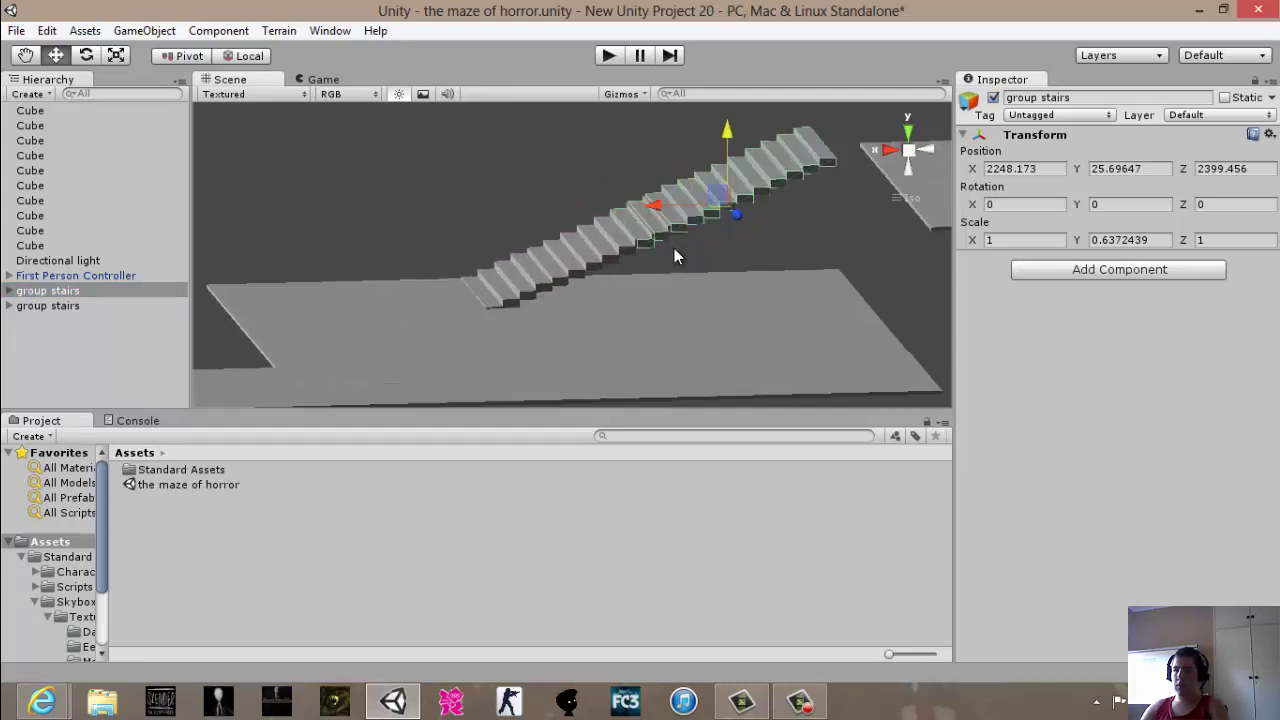
Align the copied flight with the top step of the lower flight, at about X 2247.34, Y 26.06.
left_click_drag(703, 190, 742, 174)
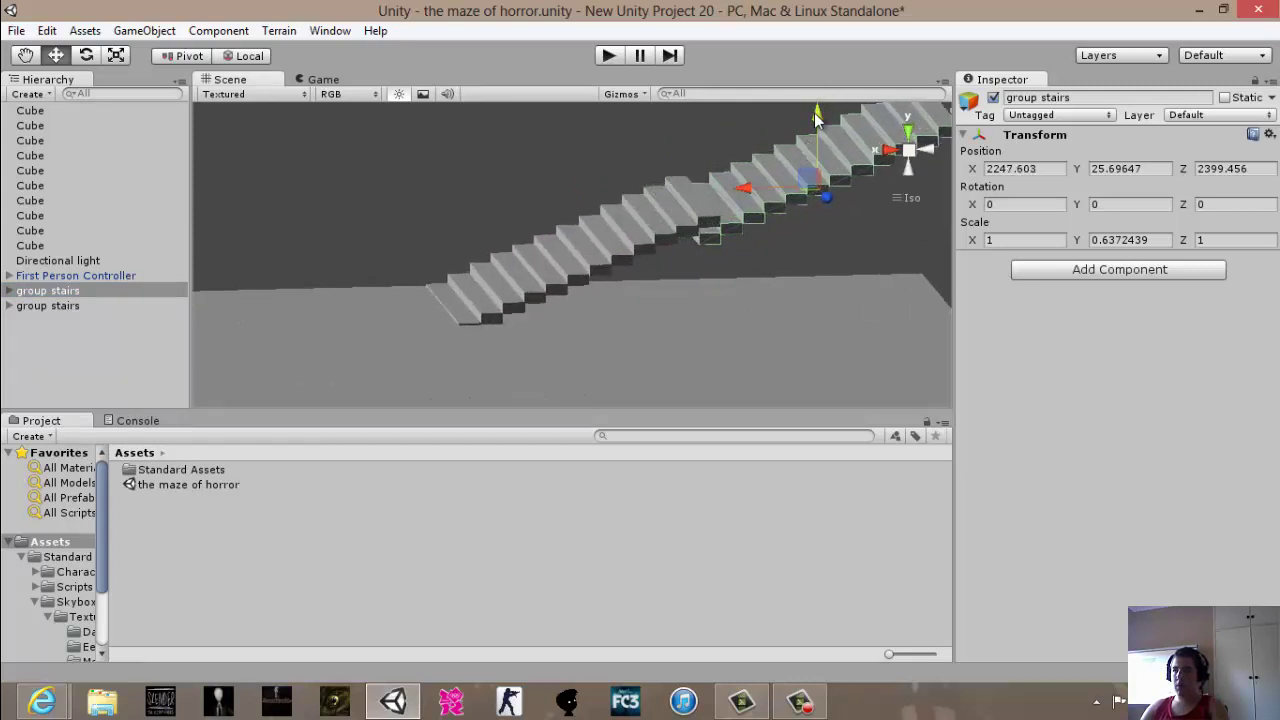
left_click_drag(816, 118, 820, 102)
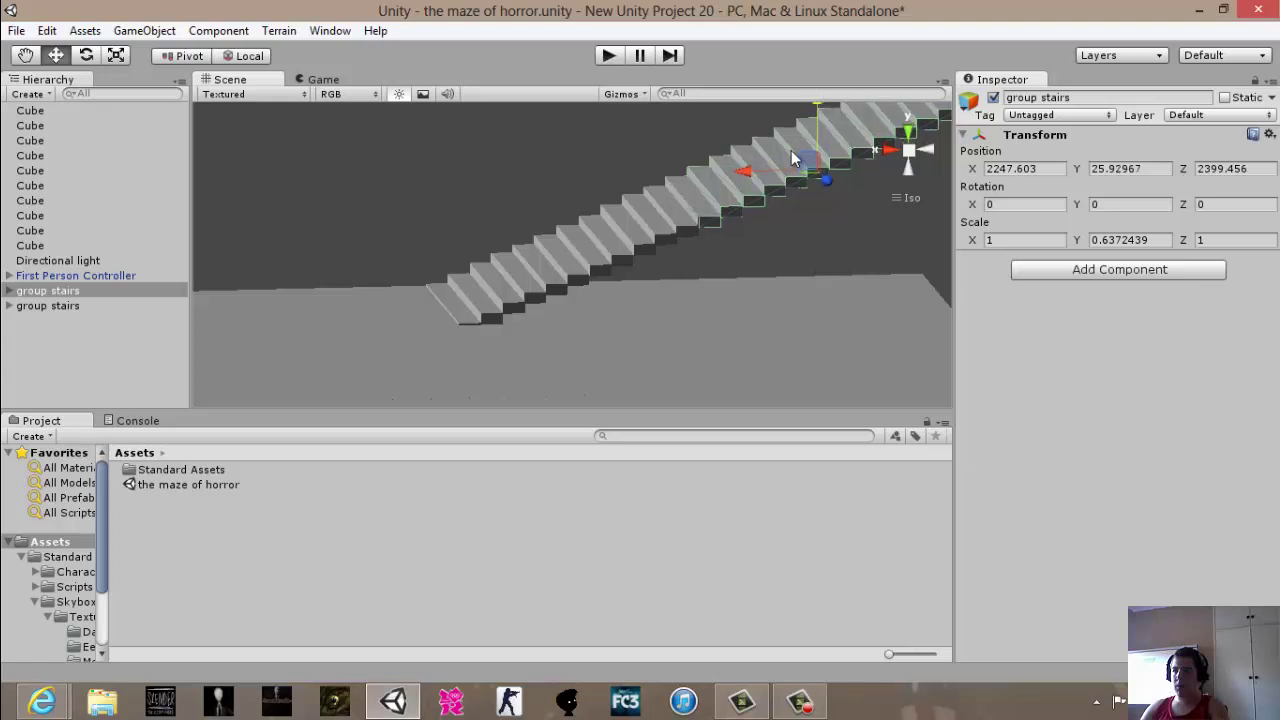
left_click_drag(745, 172, 762, 160)
key("f")
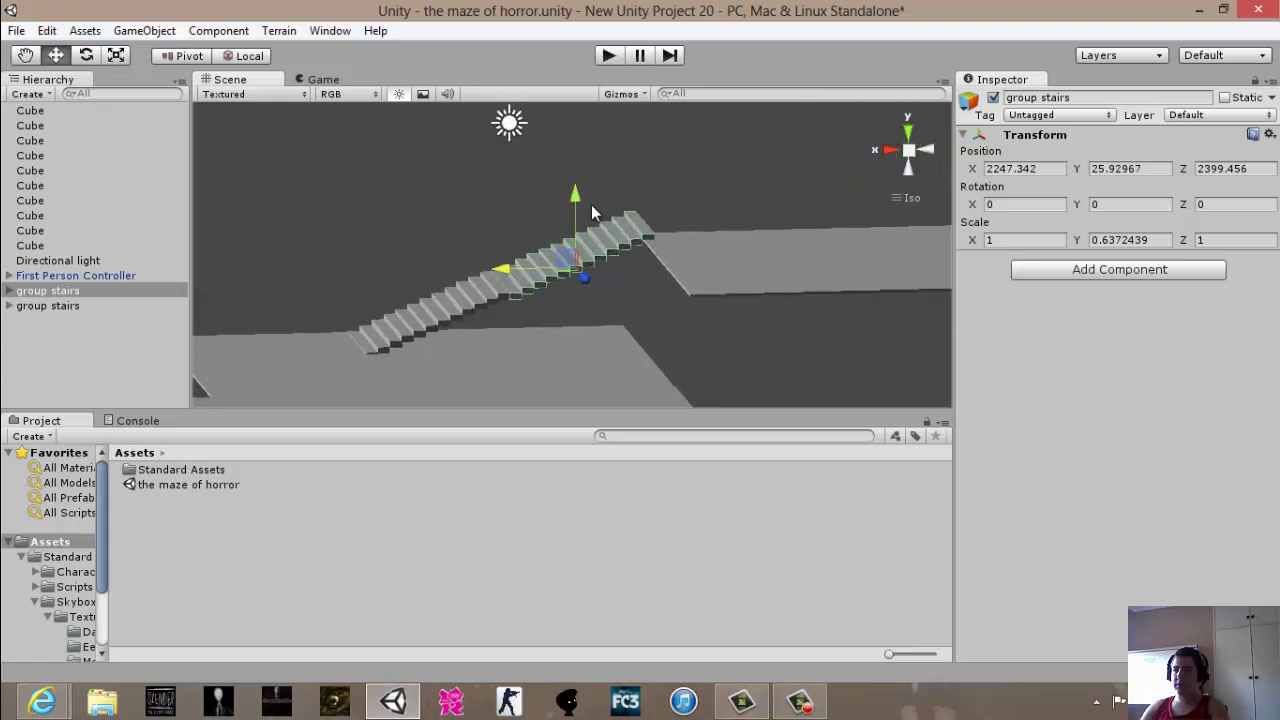
scroll(605, 270, "up", 10)
left_click_drag(585, 207, 585, 199)
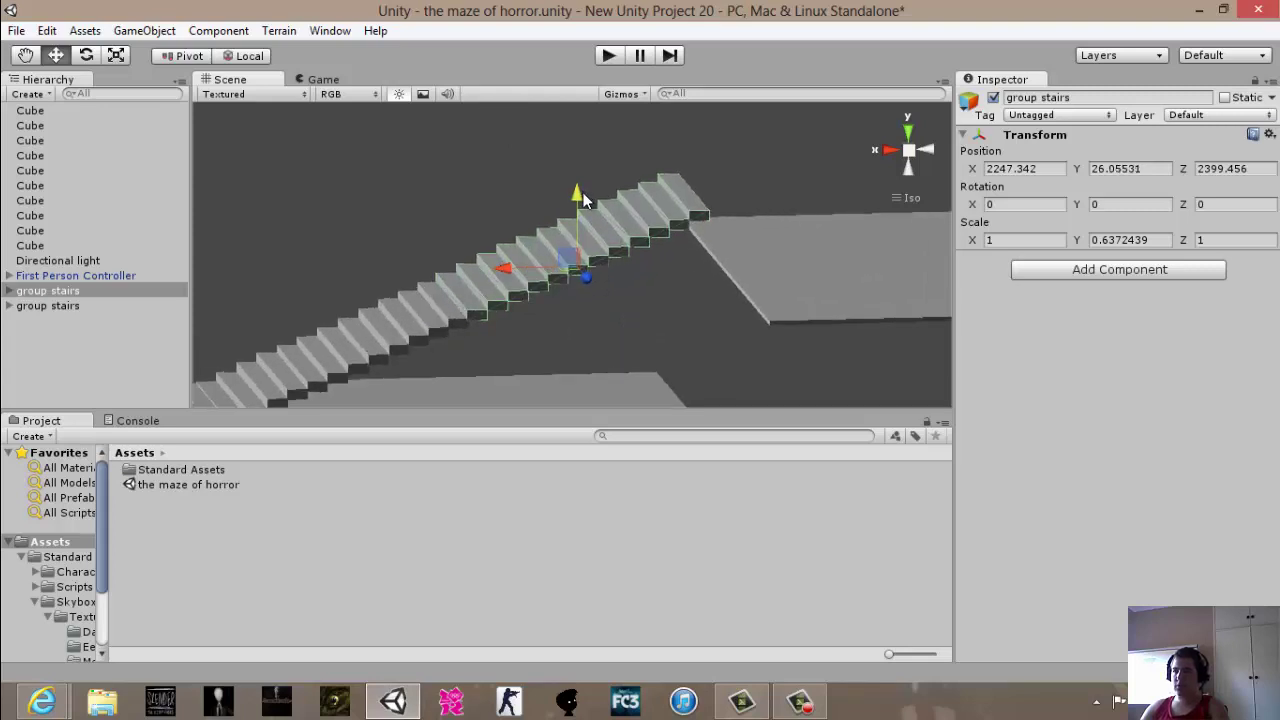
Raise the upper platform to meet the top step of the extended stairs, at about X 2239.94, Y 27.12.
left_click_drag(594, 260, 513, 262, "alt")
scroll(701, 281, "down", 4)
left_click(752, 259)
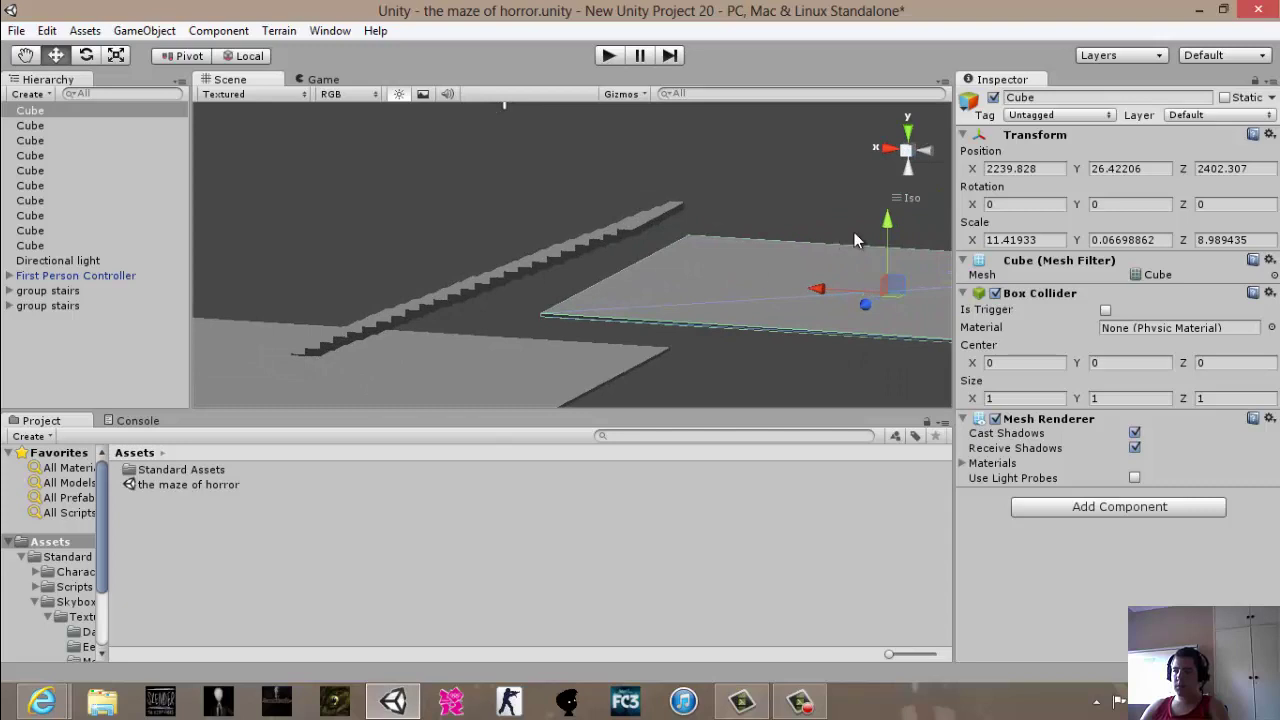
left_click_drag(885, 226, 988, 298)
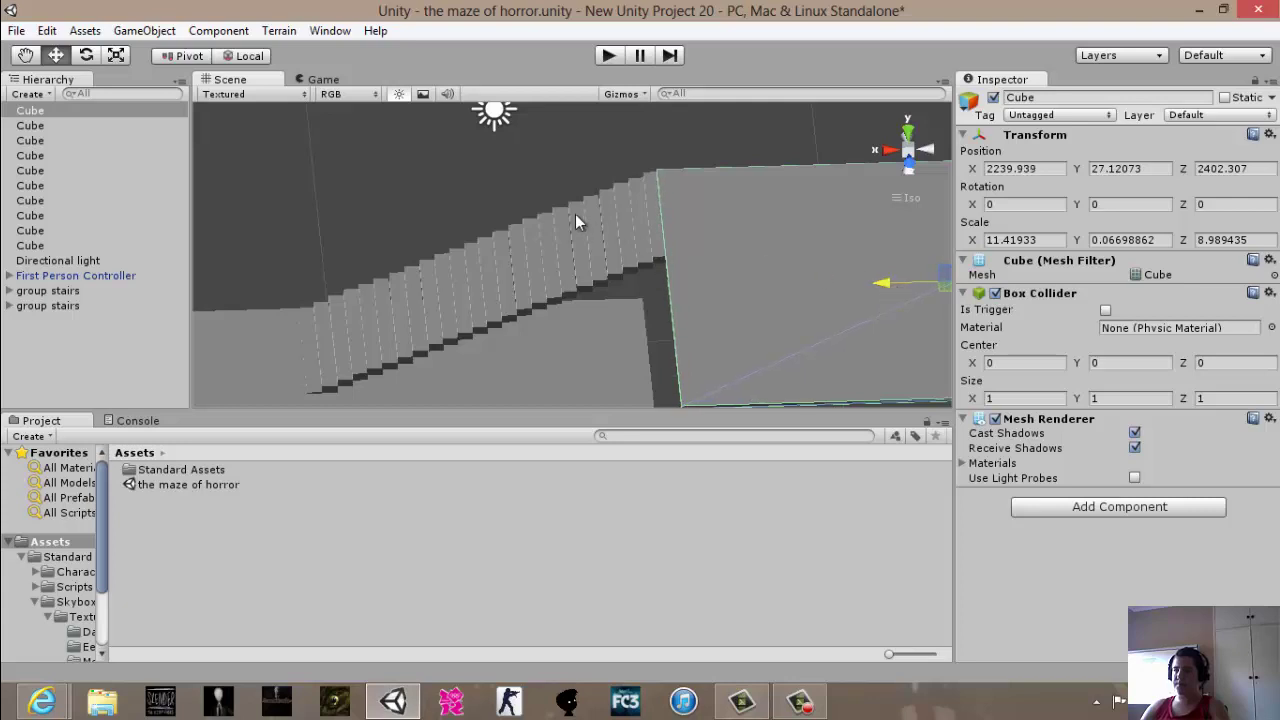
left_click(519, 185)
Play-test the level by walking through the maze and climbing the extended stairs to the upper platform, and stop the game.
left_click(608, 55)
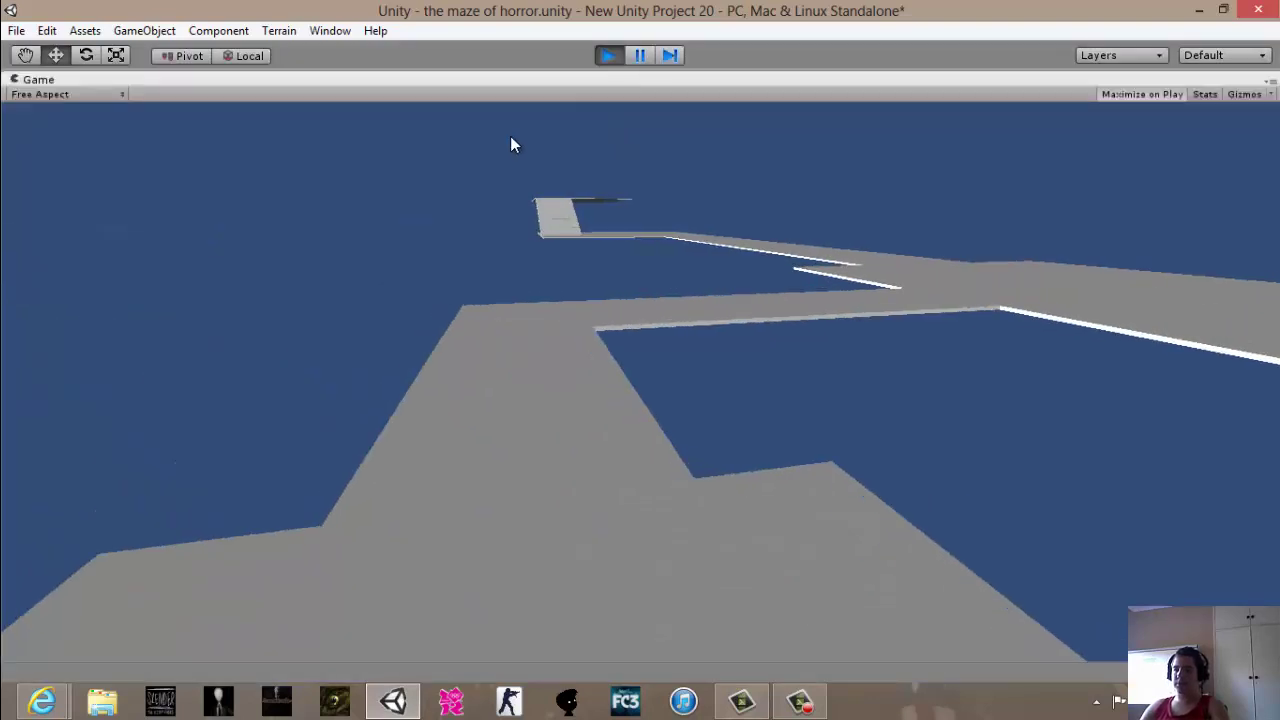
key("w")
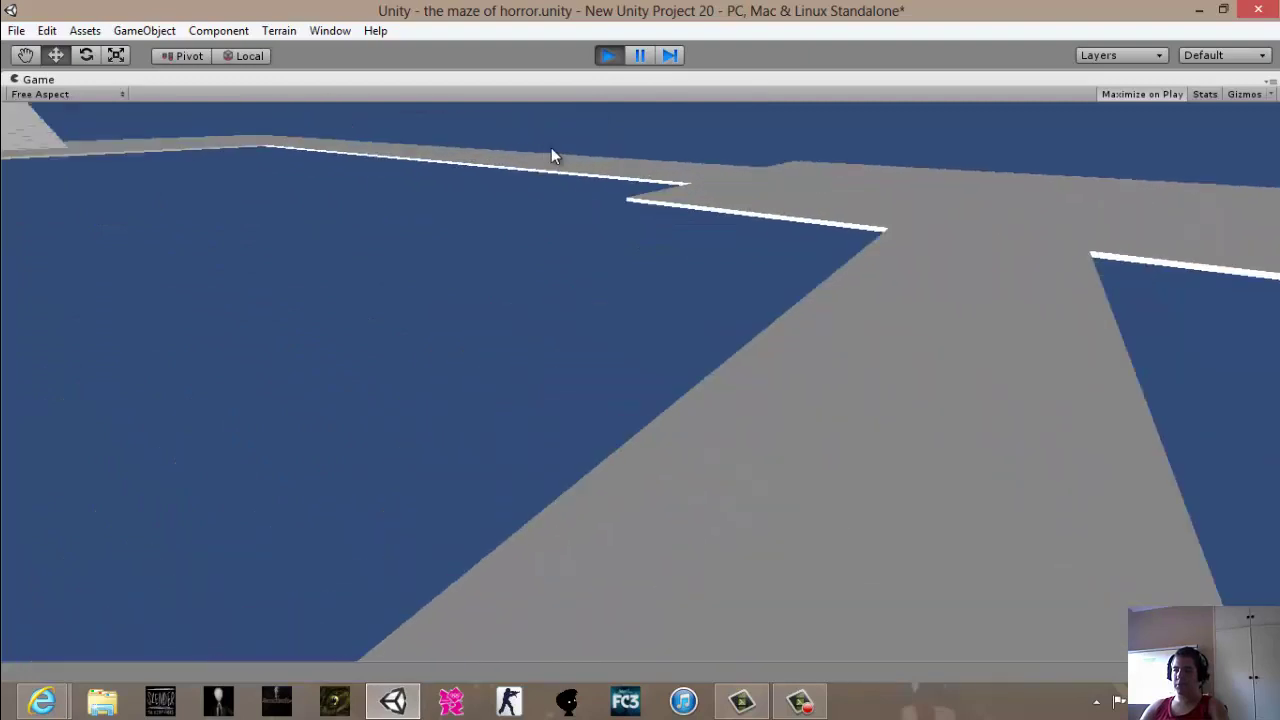
key("w")
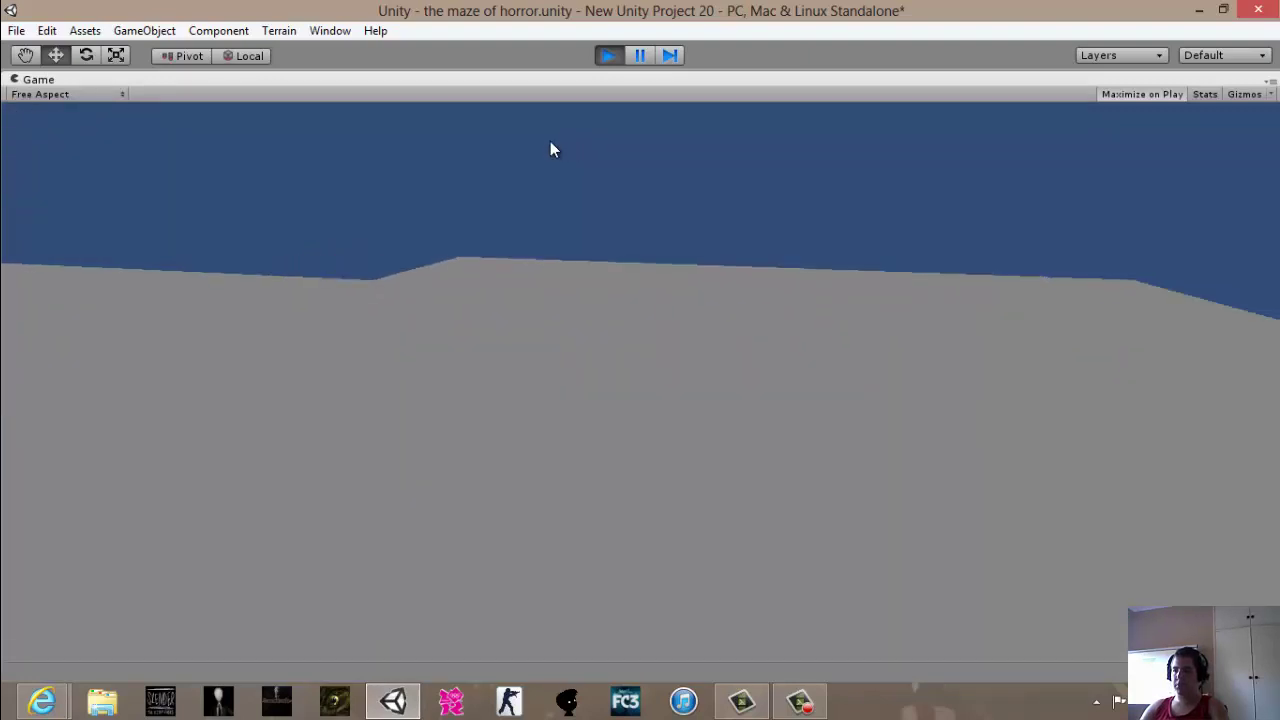
key("w")
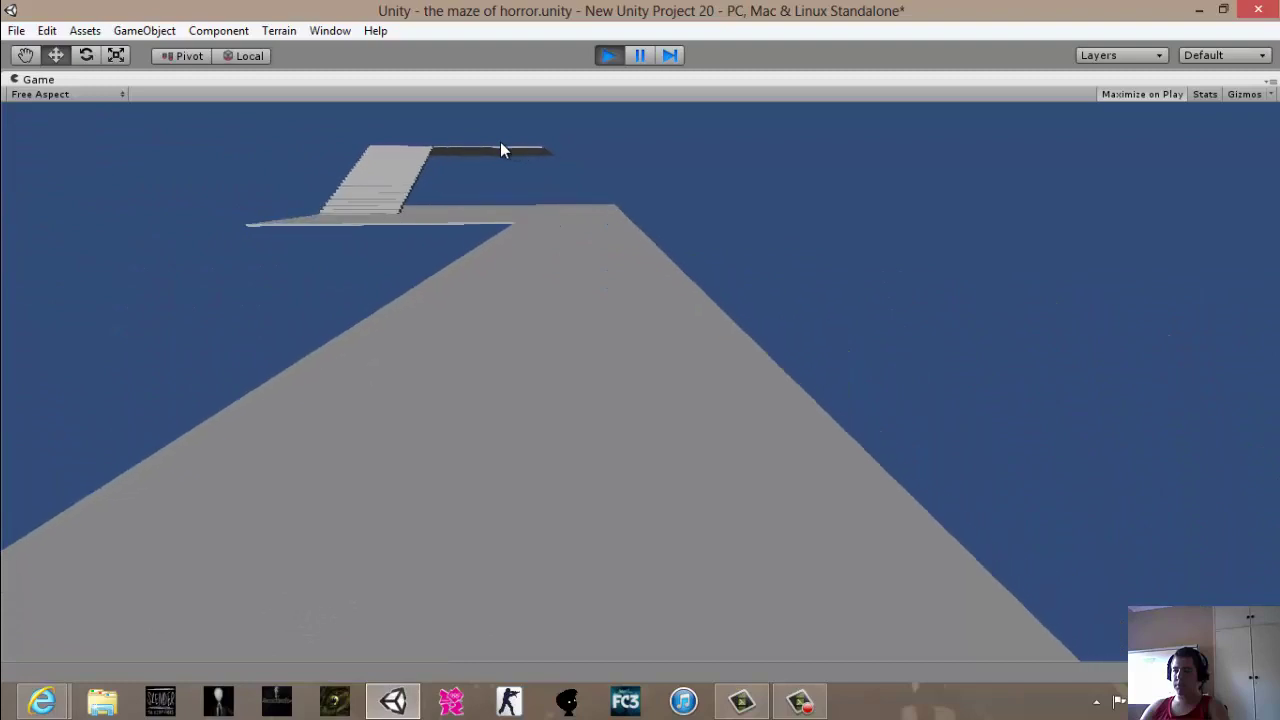
key("w")
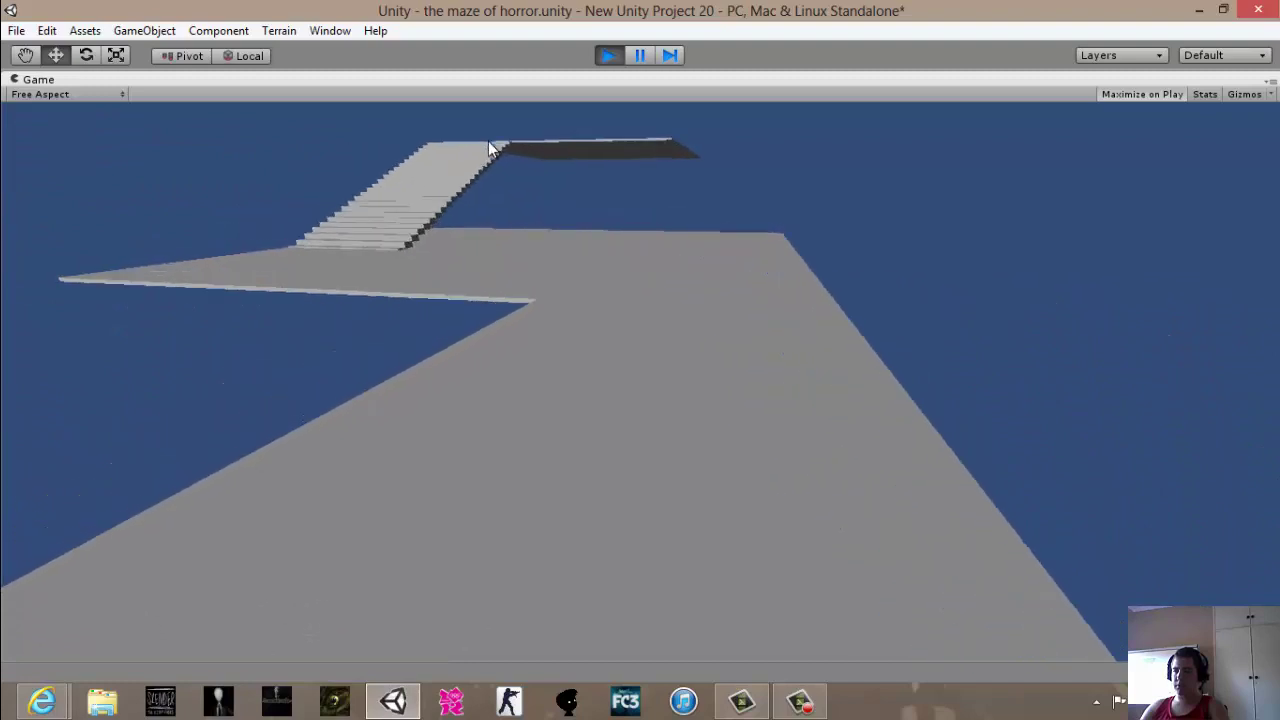
key("w")
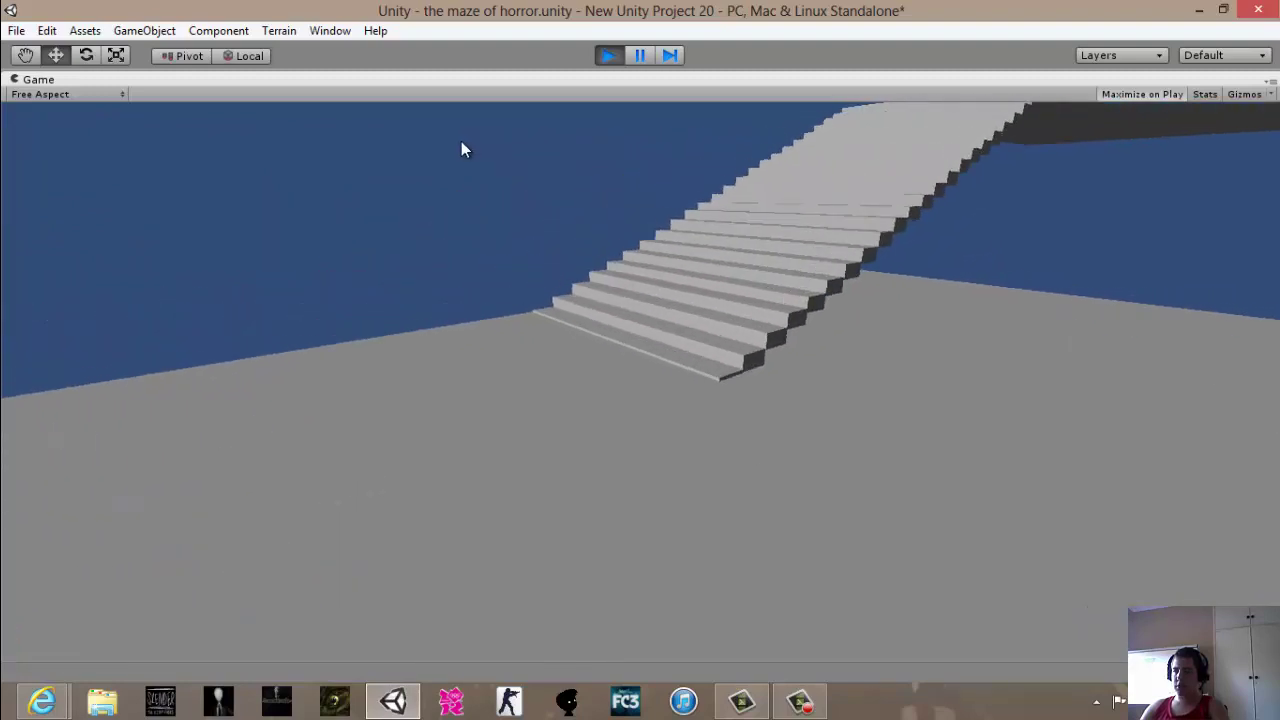
key("w")
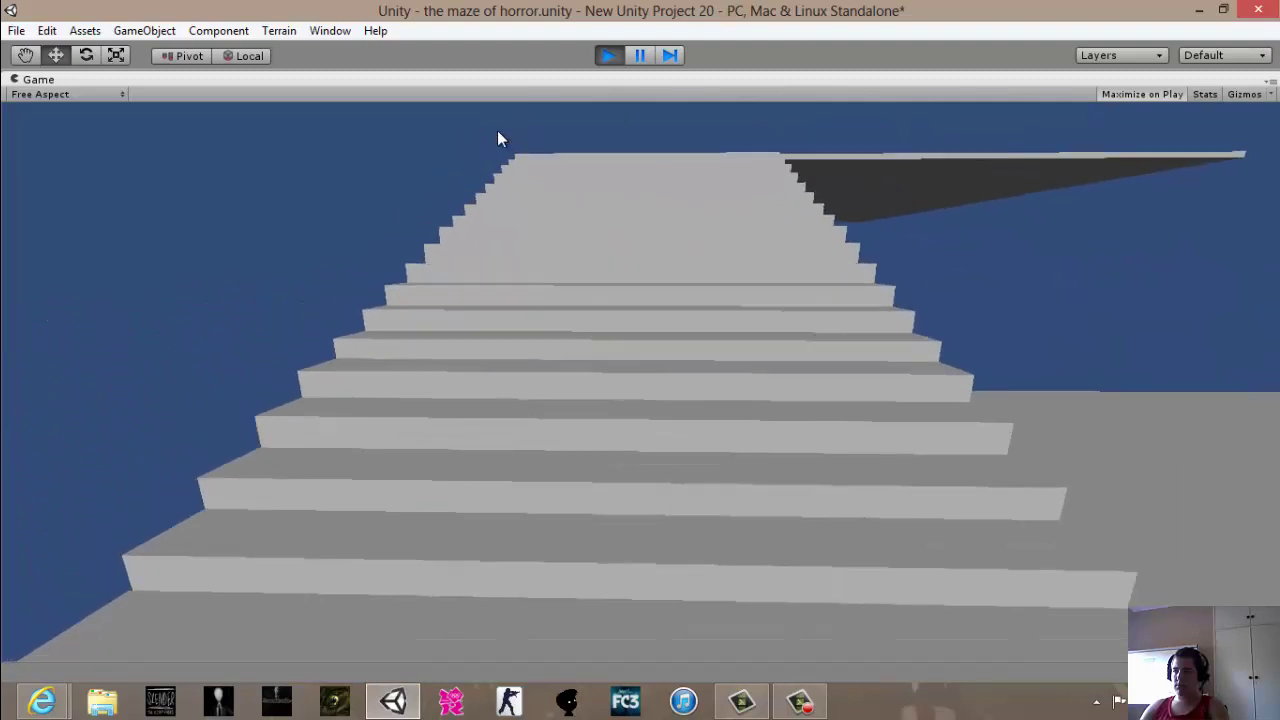
key("space")
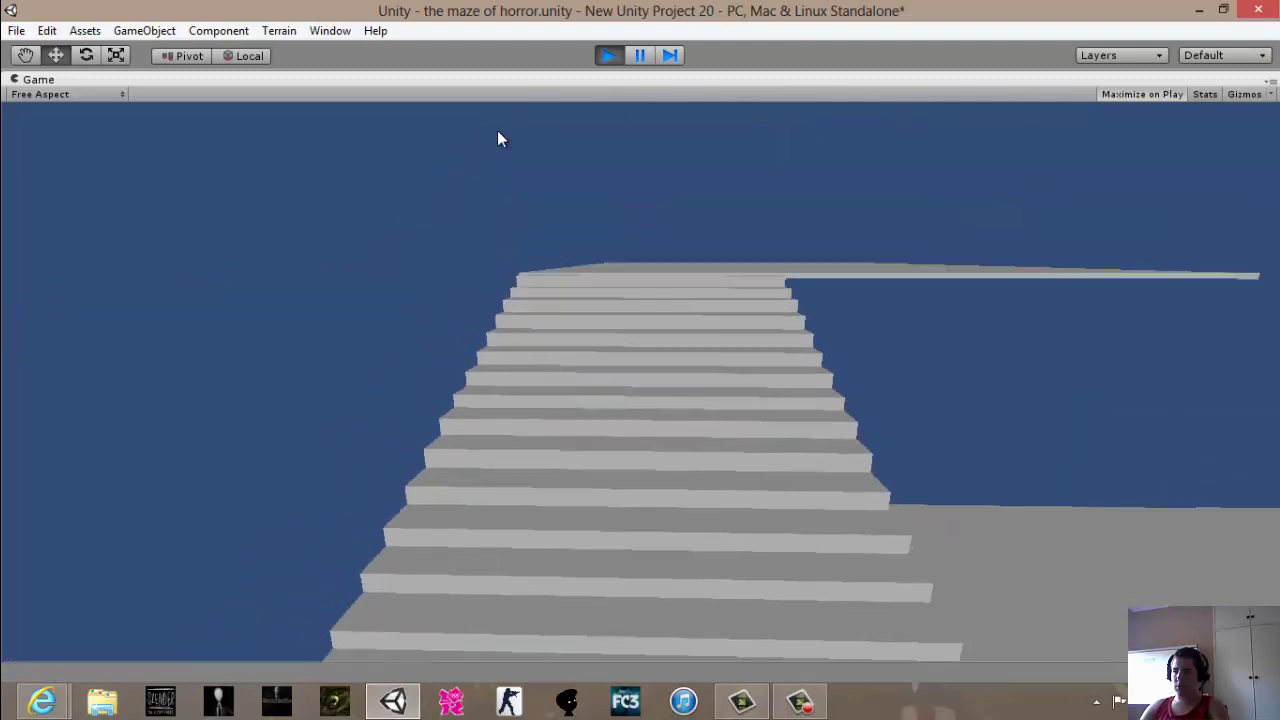
key("w")
key("w")
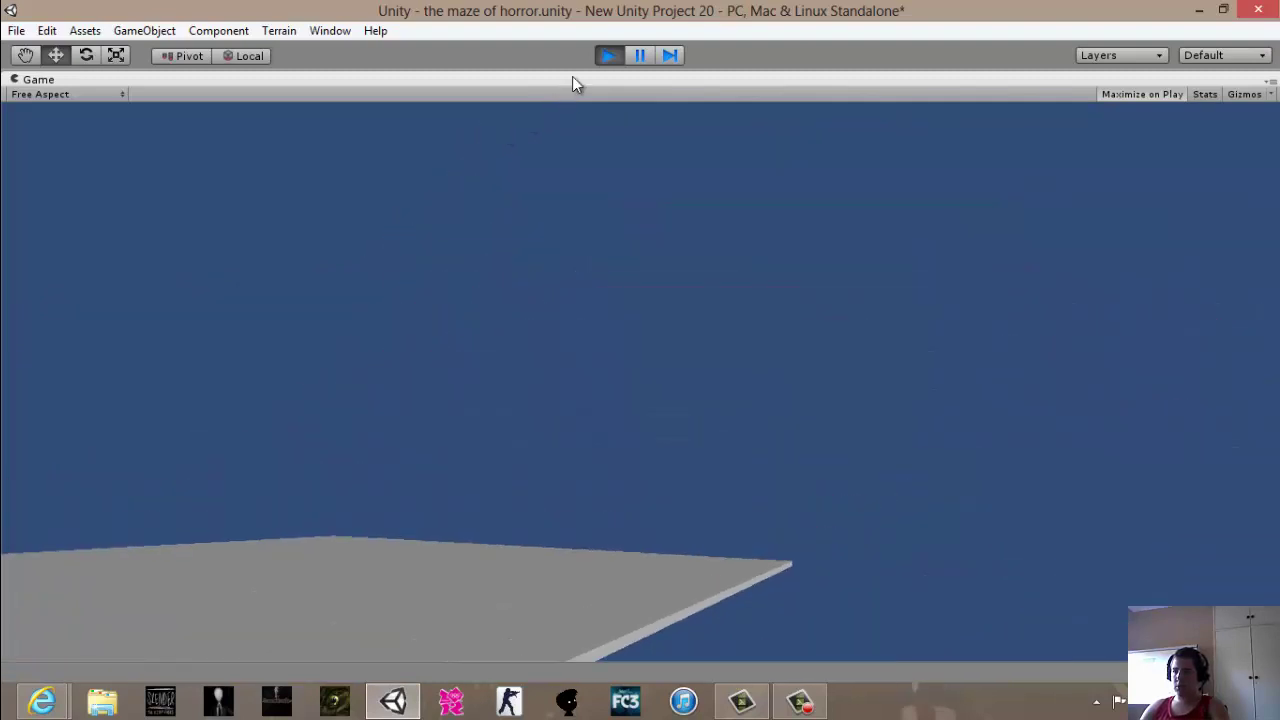
left_click(610, 55)
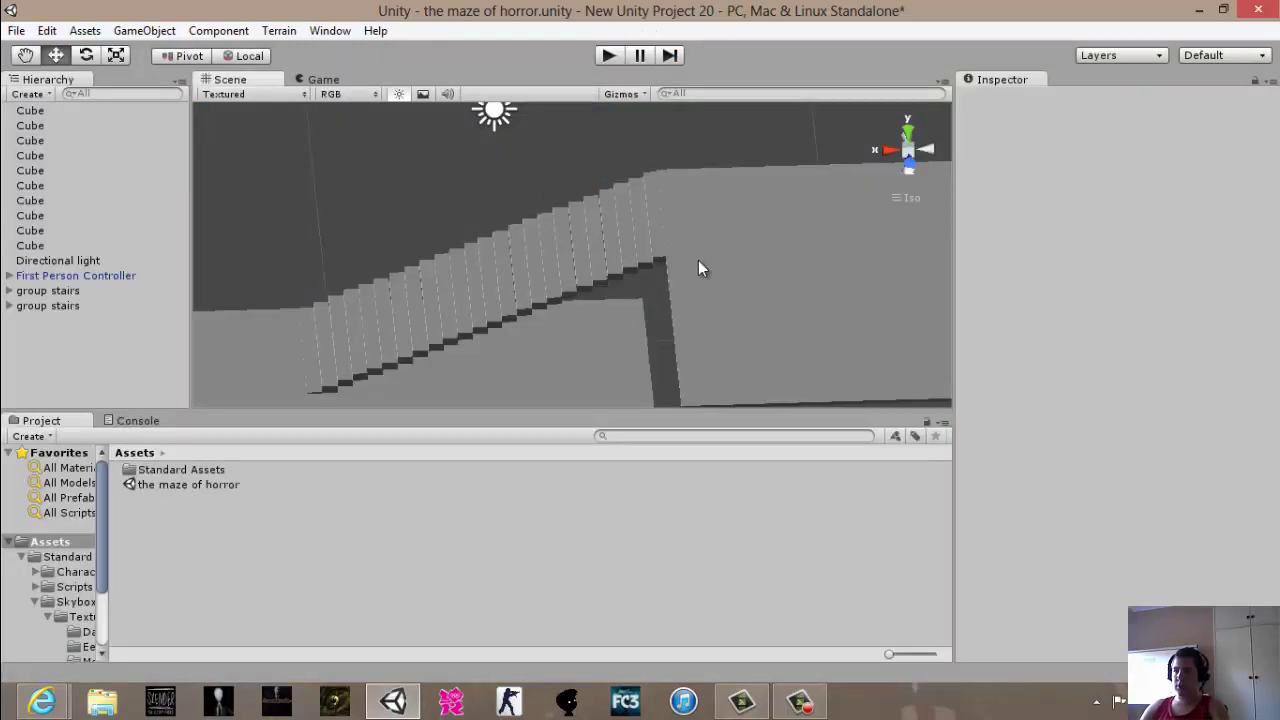
Move the upper platform away from the stairs along the X axis, to about X 2237.78.
left_click(698, 262)
scroll(698, 261, "down", 3)
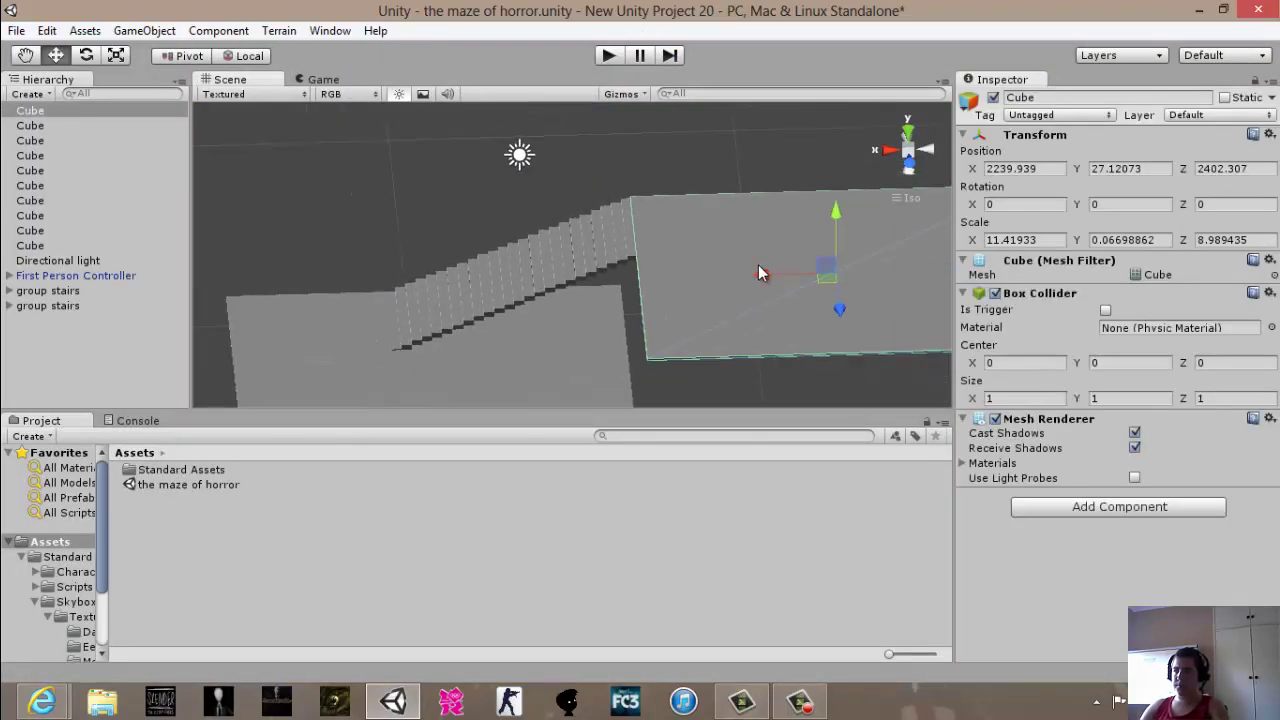
left_click_drag(824, 281, 853, 280)
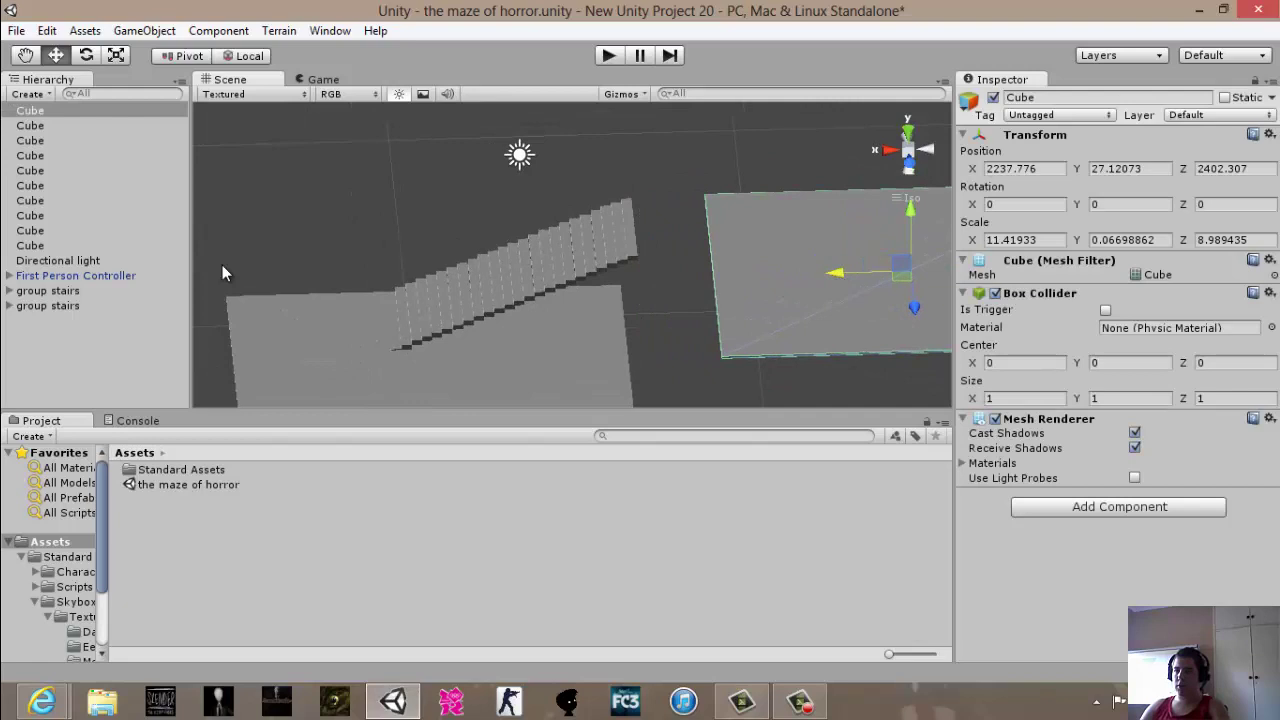
Scale both group stairs together vertically to about 0.45 to make the steps lower.
left_click(81, 291)
left_click(80, 306, "ctrl")
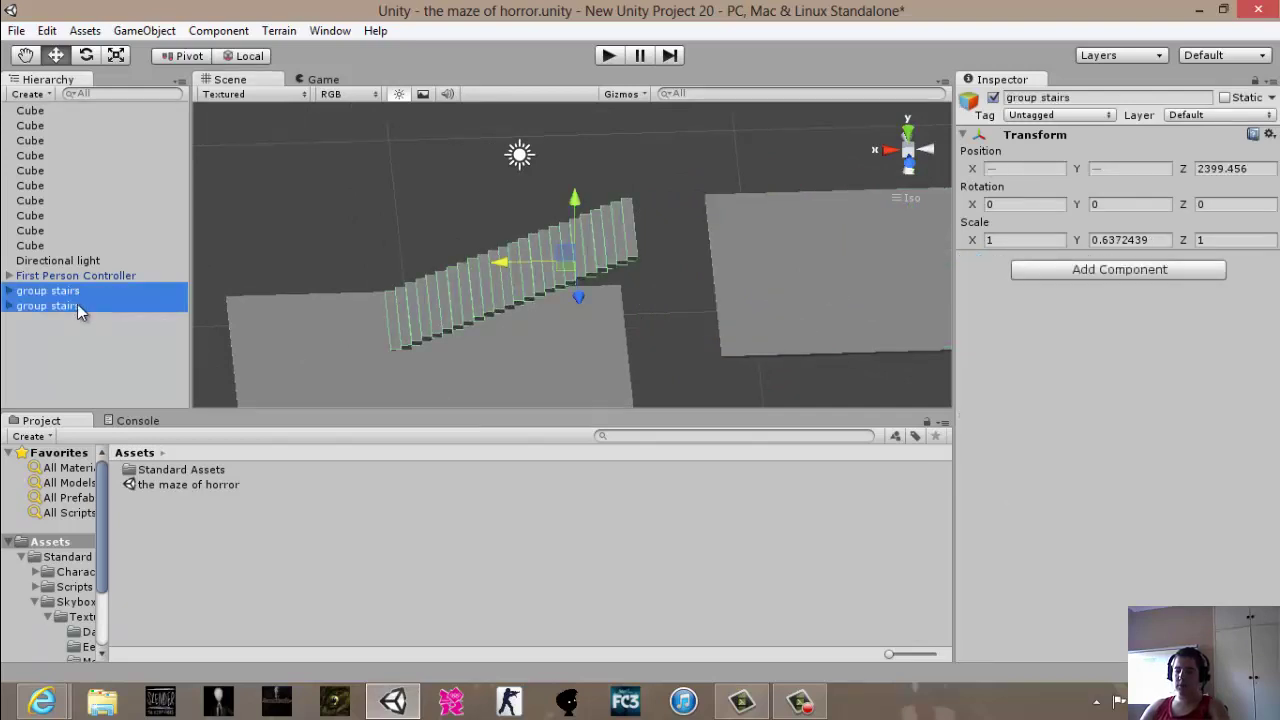
key("r")
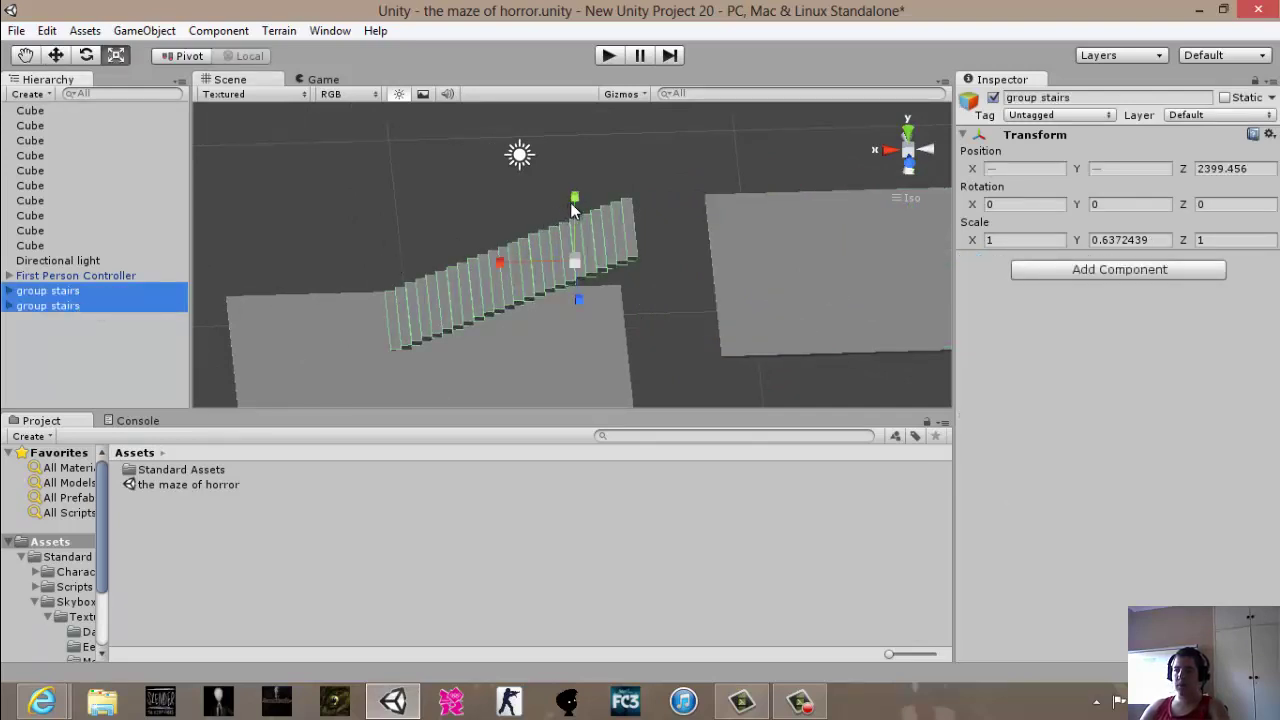
left_click_drag(572, 208, 570, 125)
left_click_drag(571, 181, 569, 151)
left_click_drag(597, 288, 580, 230, "alt")
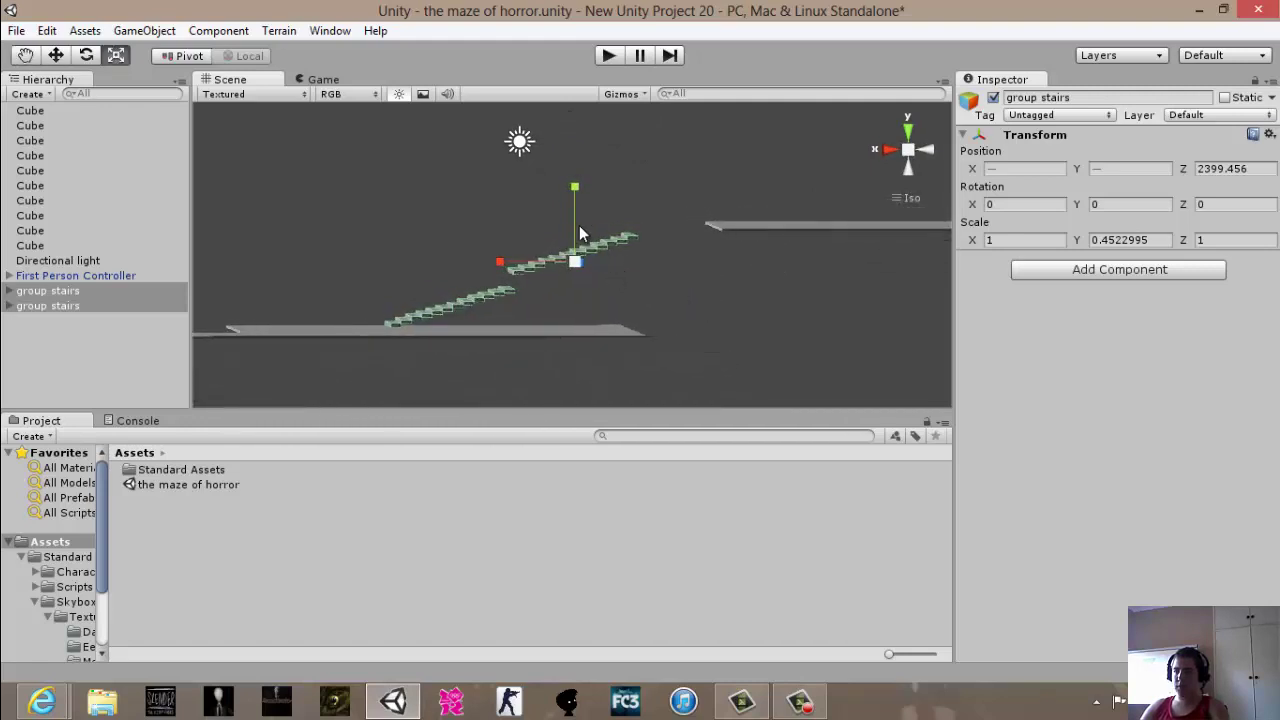
Play-test the flattened stairs by walking across the maze and up both flights, and stop the game.
left_click(609, 55)
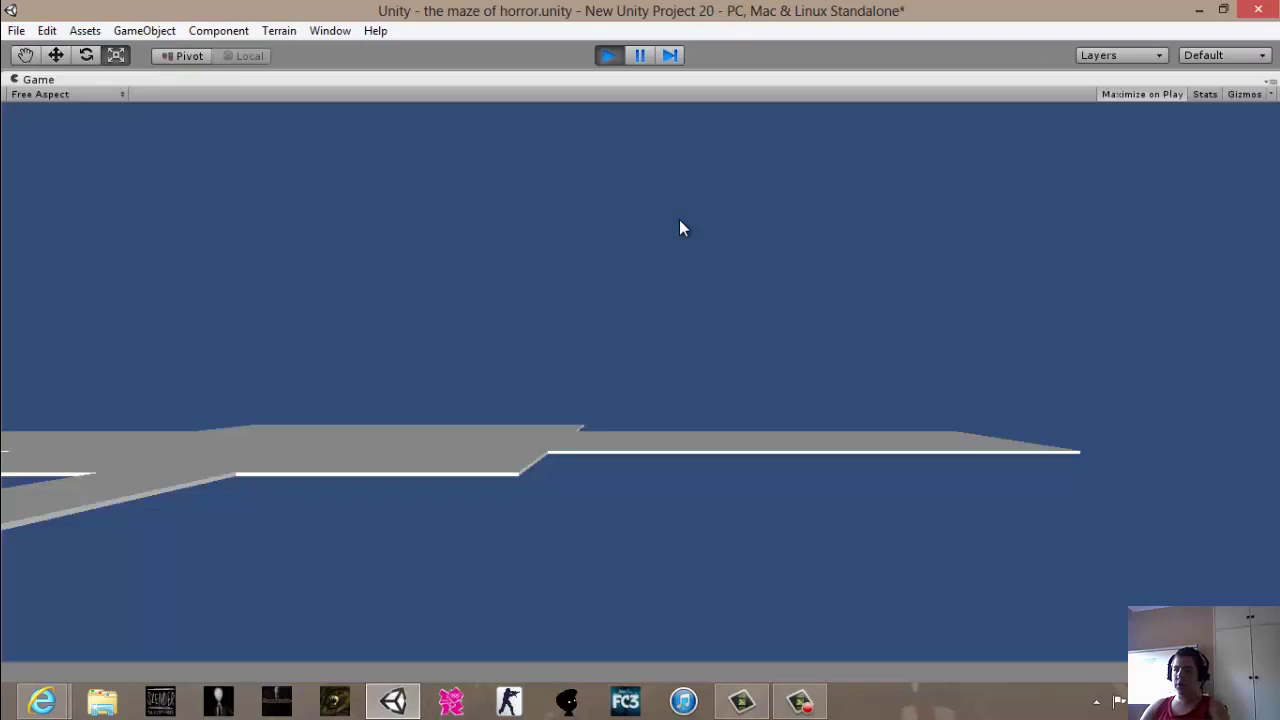
key("w")
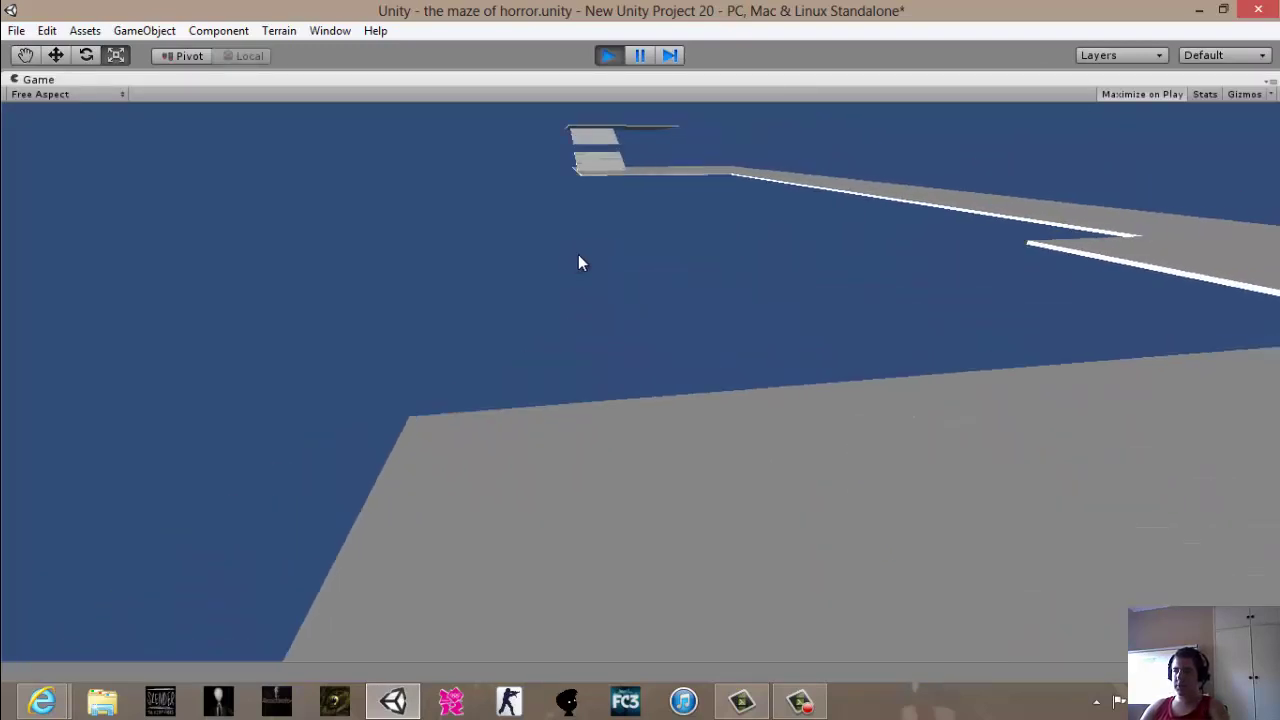
key("w")
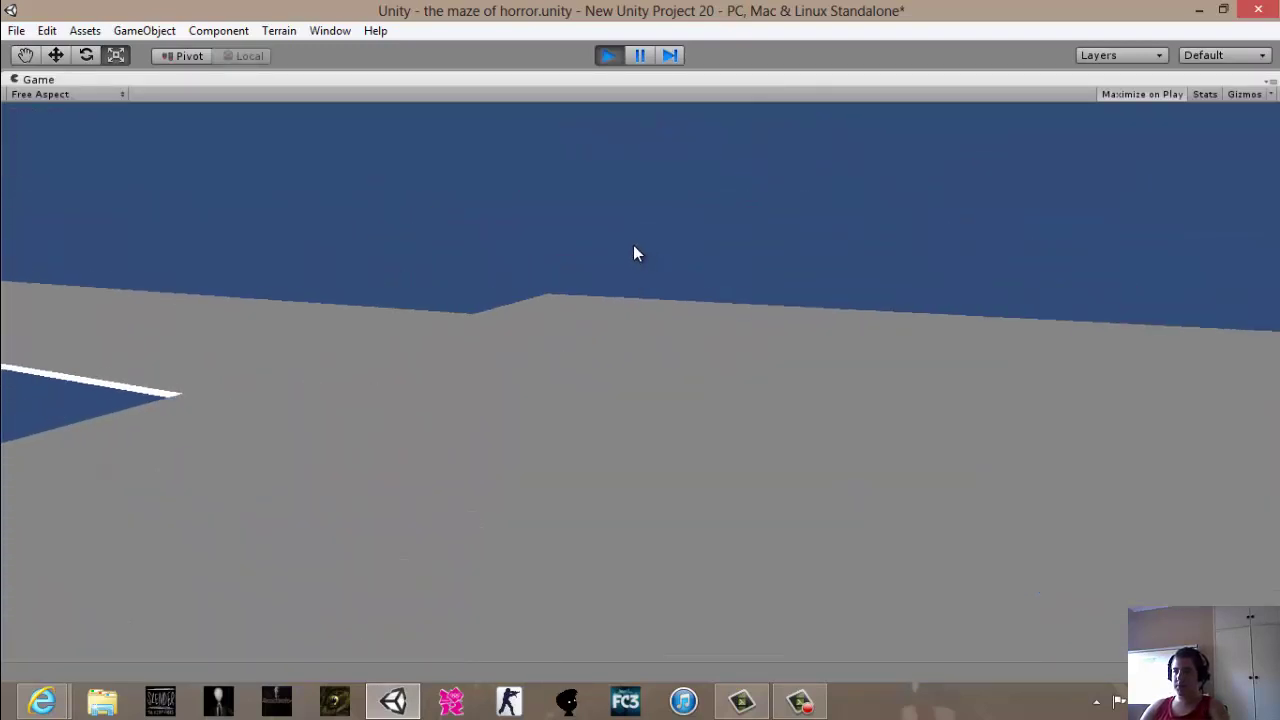
key("w")
key("d")
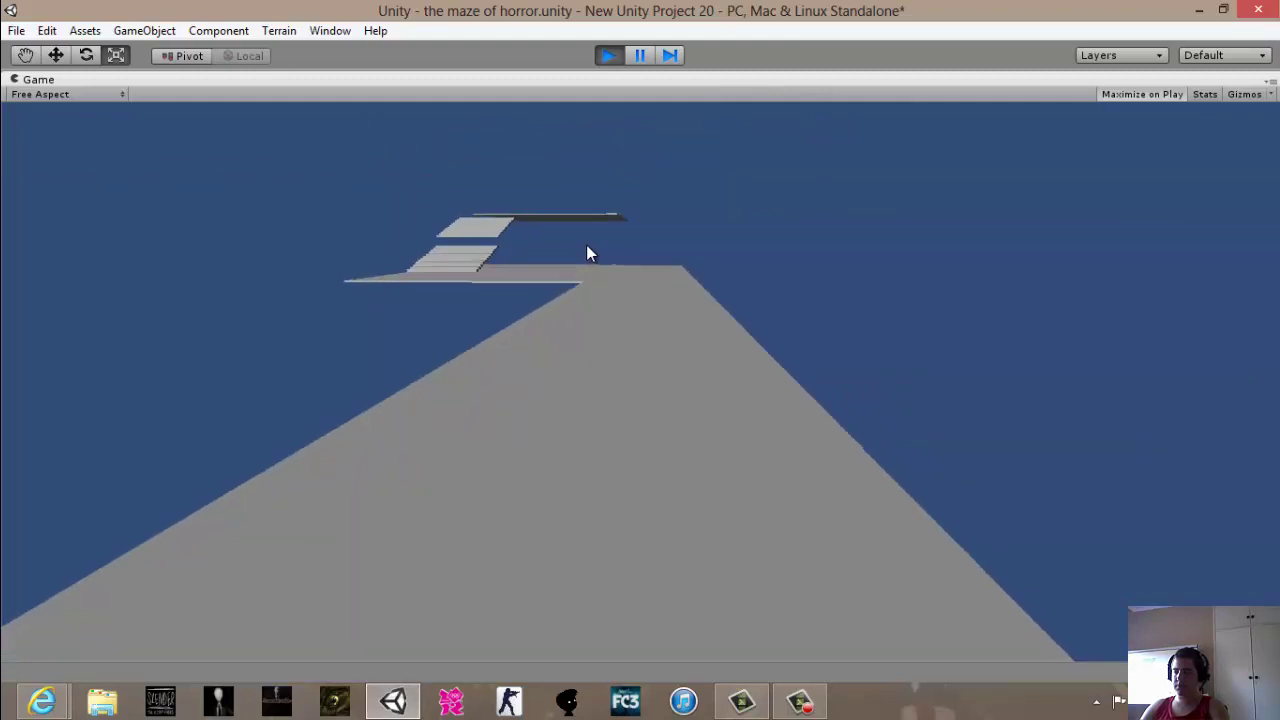
key("w")
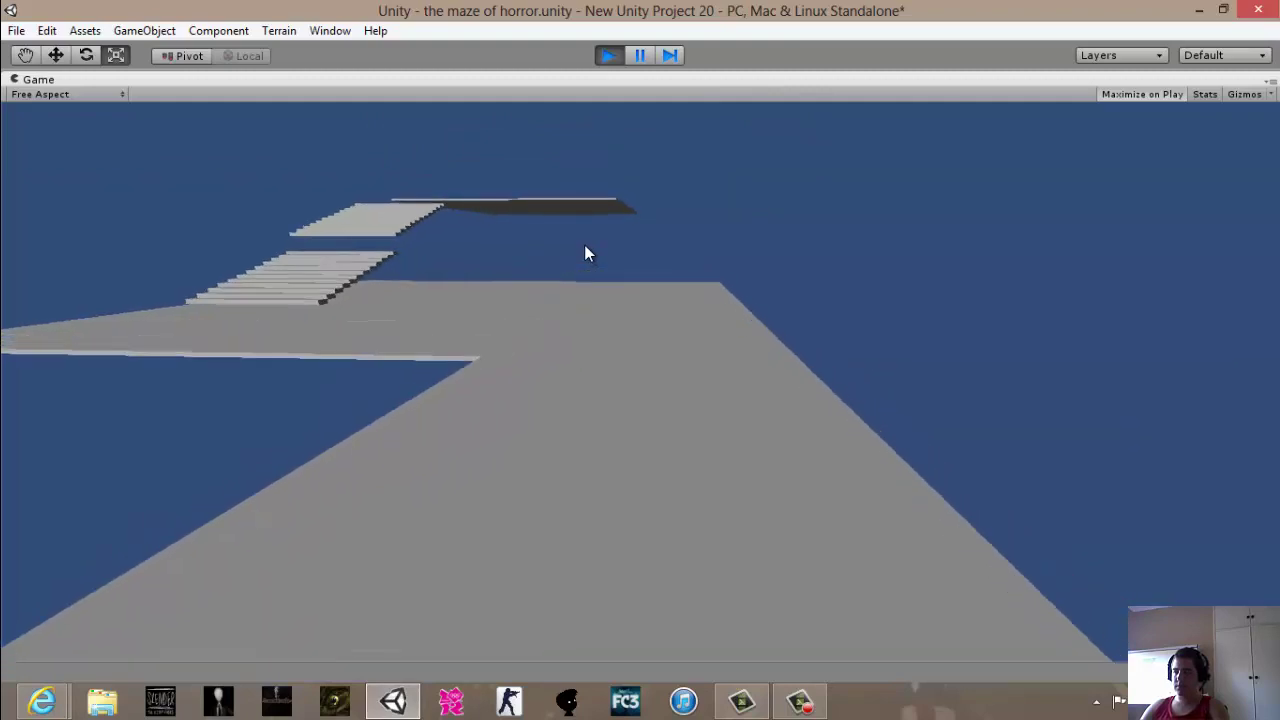
key("w")
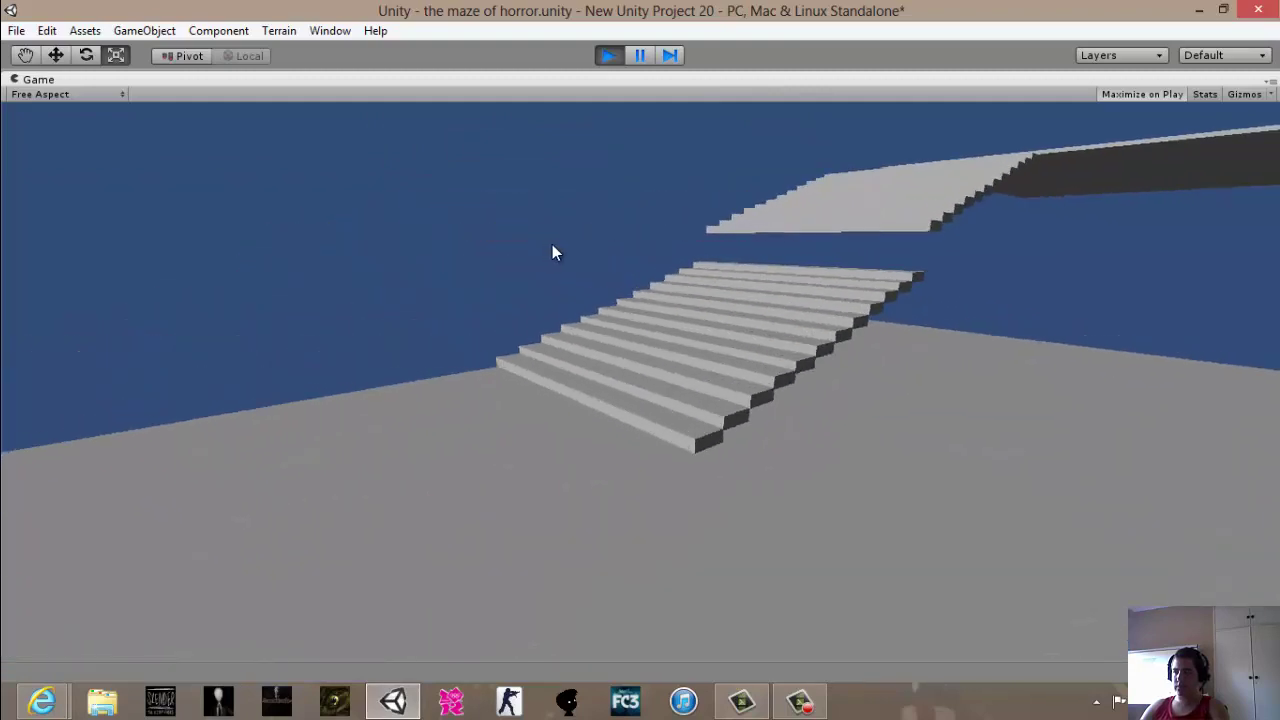
key("w")
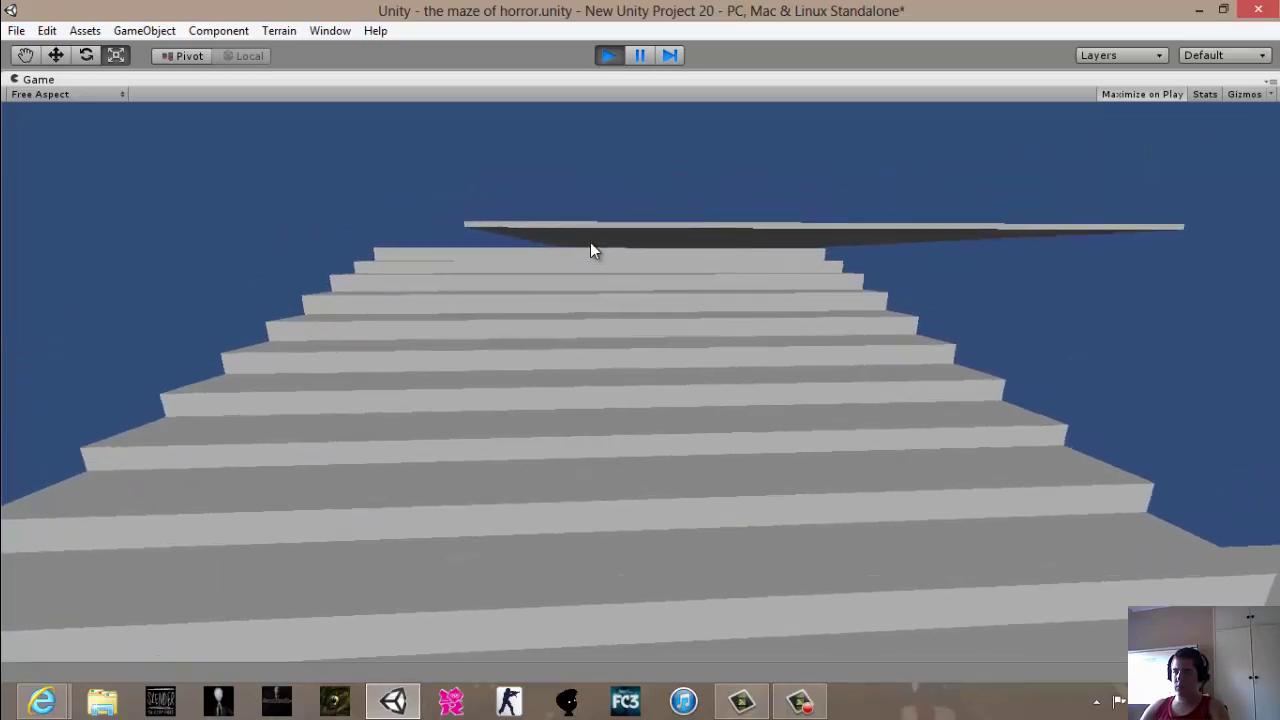
key("w")
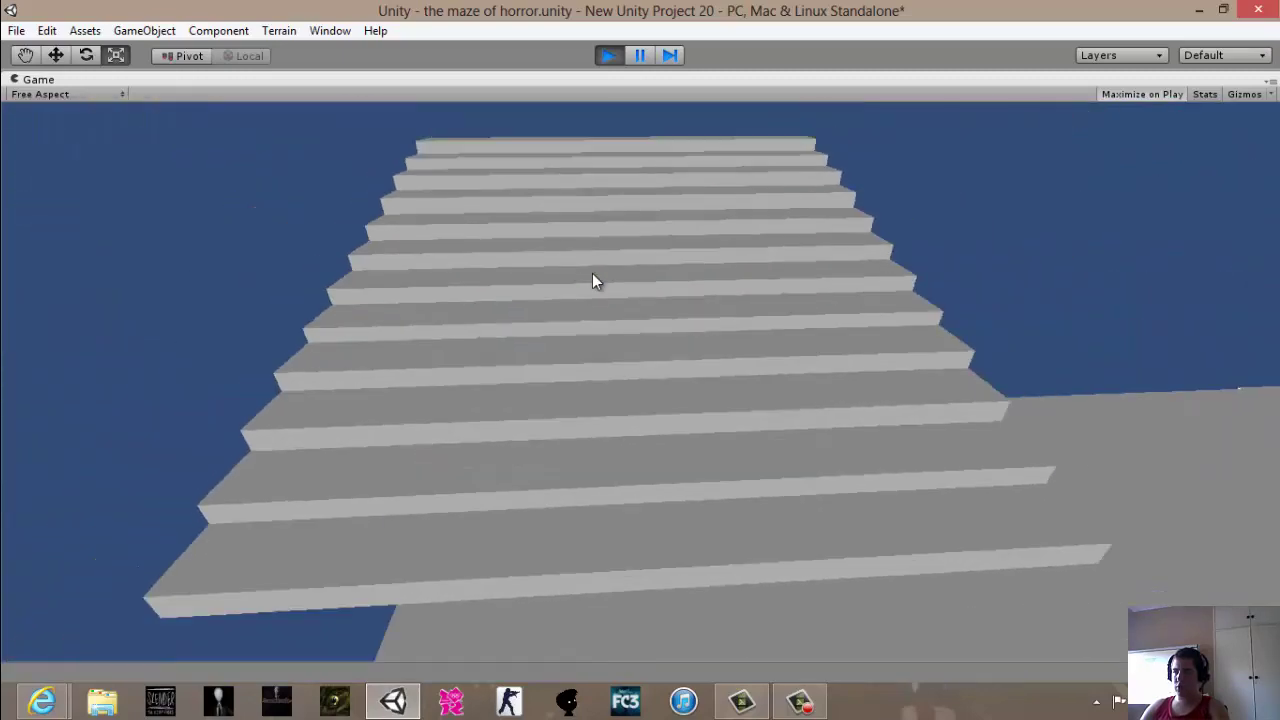
key("w")
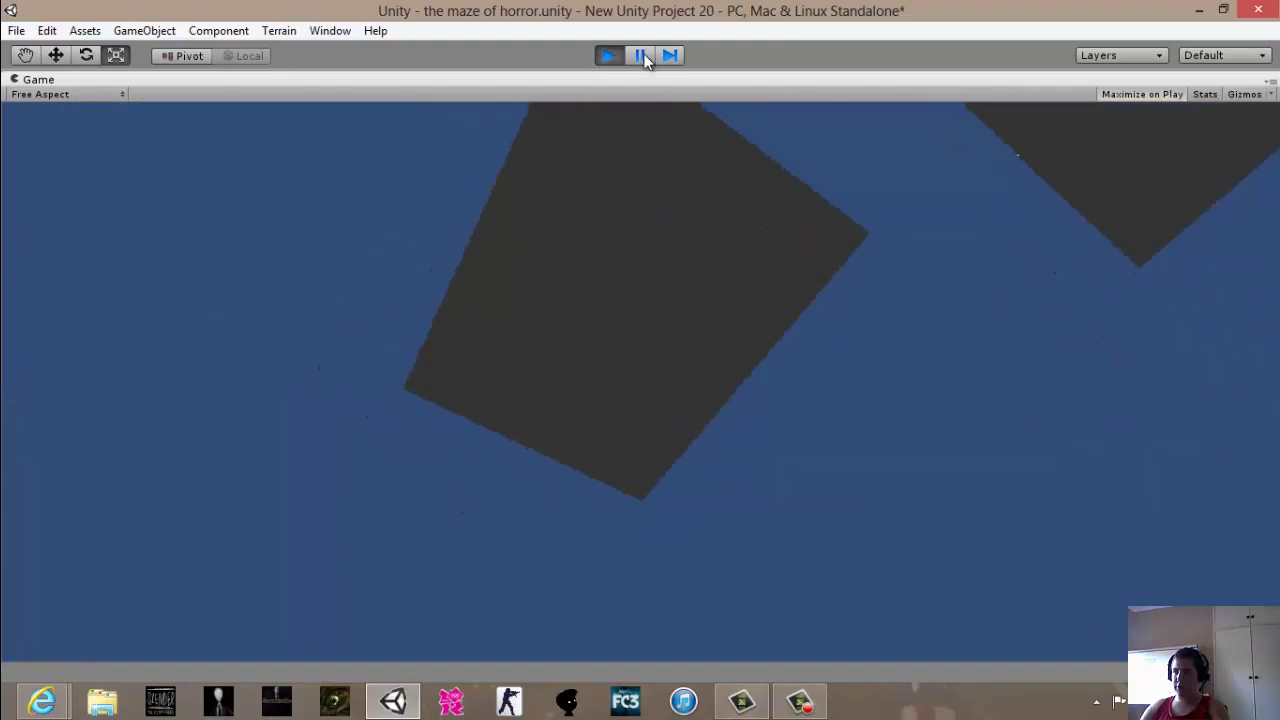
left_click(612, 56)
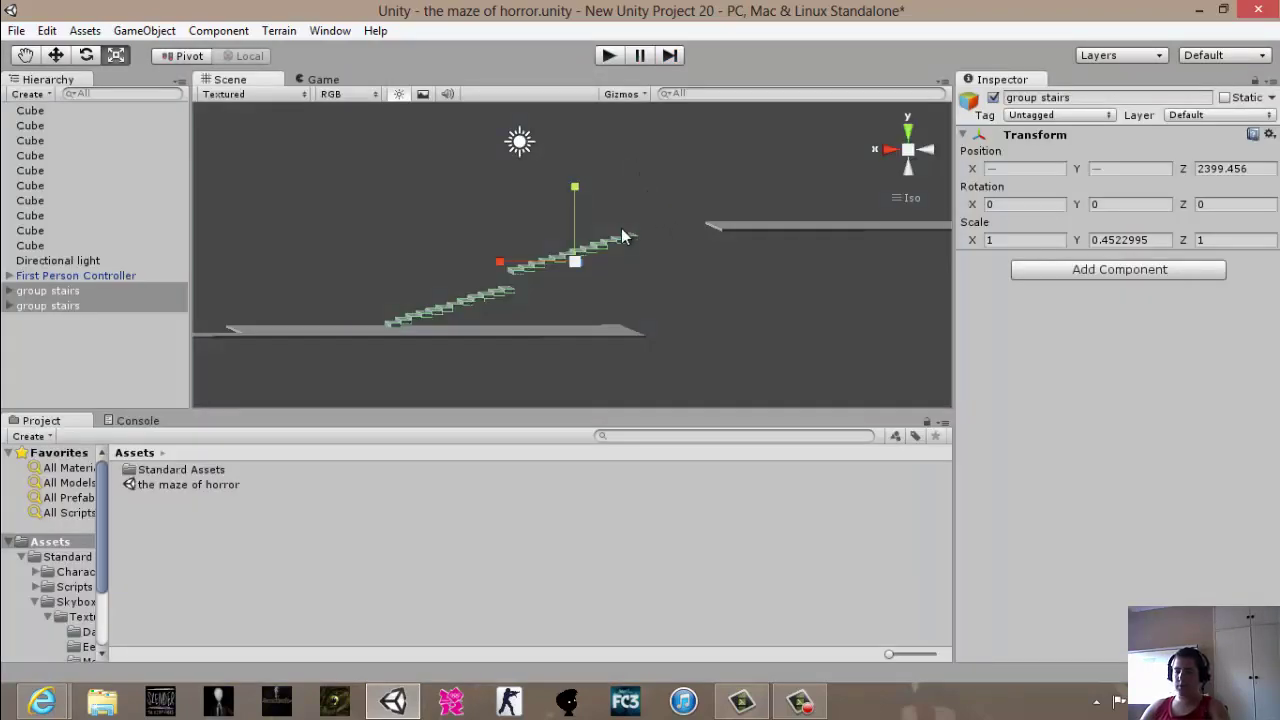
key("w")
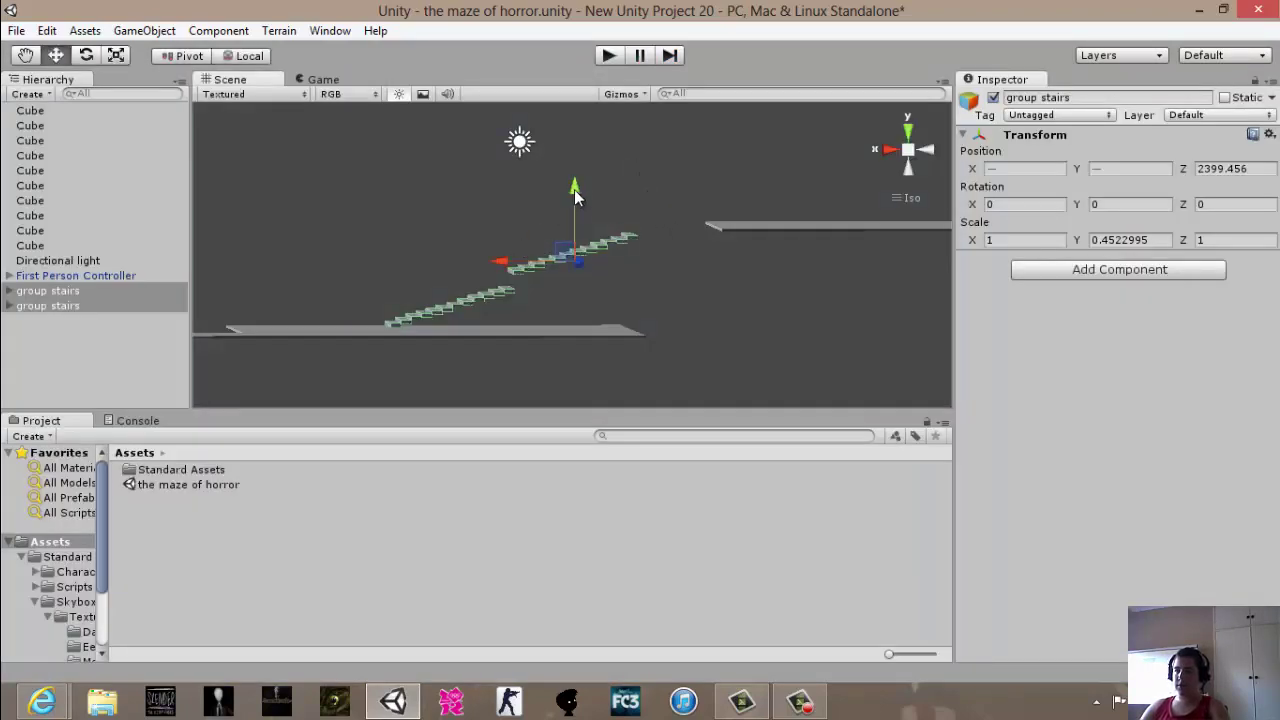
left_click_drag(575, 190, 575, 200)
key("ctrl+z")
Select only the upper group stairs and lower it to line up with the top step of the lower flight.
left_click(60, 294)
left_click(72, 318)
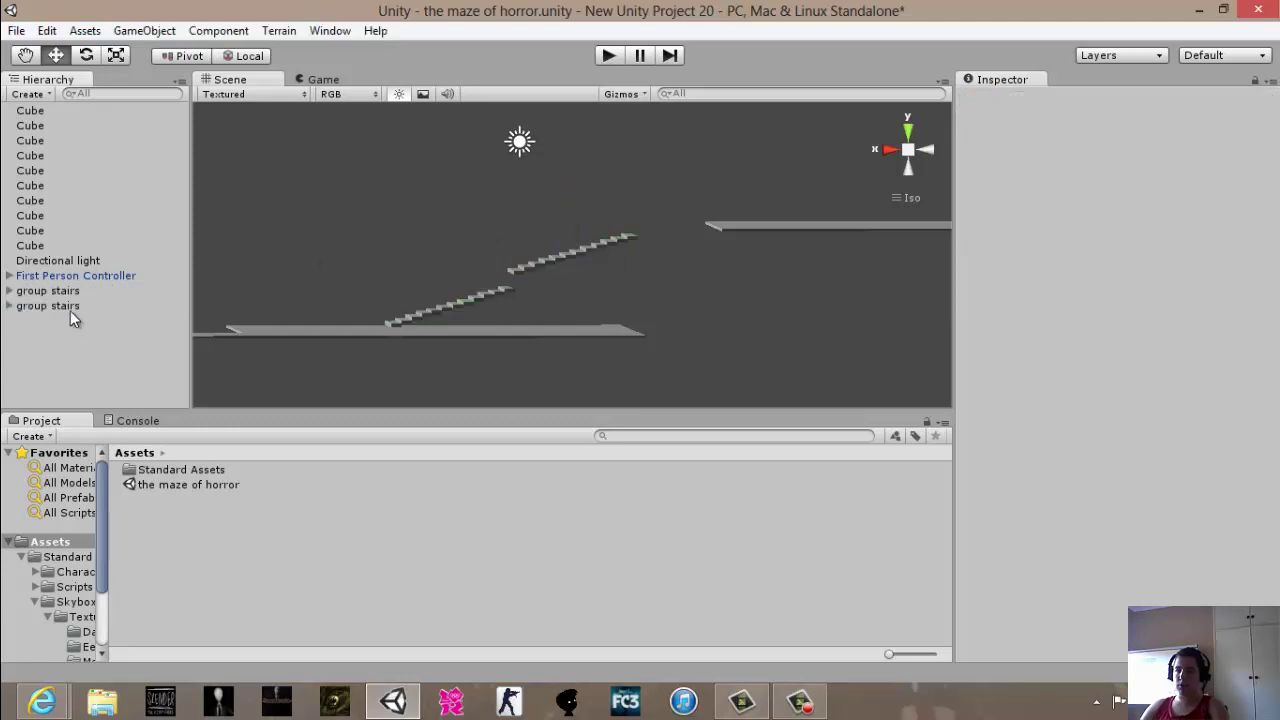
left_click(68, 306)
left_click(62, 291)
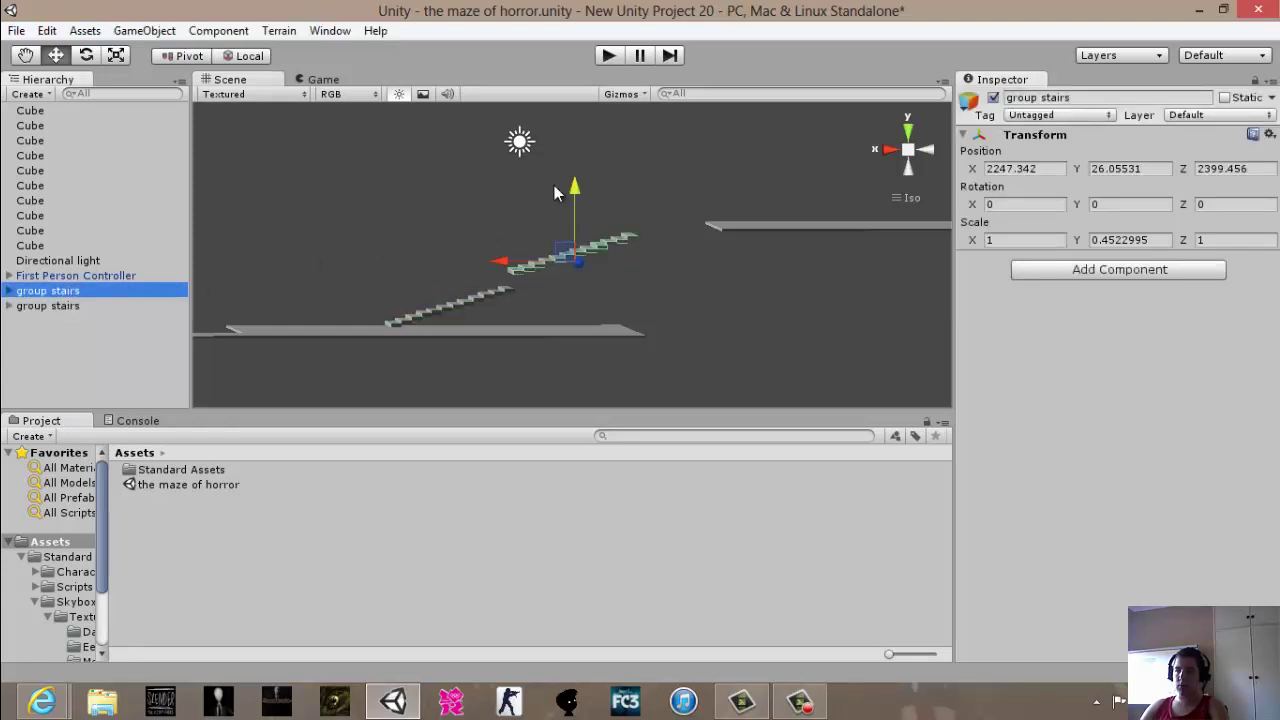
left_click_drag(578, 190, 849, 172)
Move the upper platform back against the top step of the lowered stairs, at about X 2239.87, Y 26.35.
left_click(789, 235)
left_click_drag(787, 231, 728, 190)
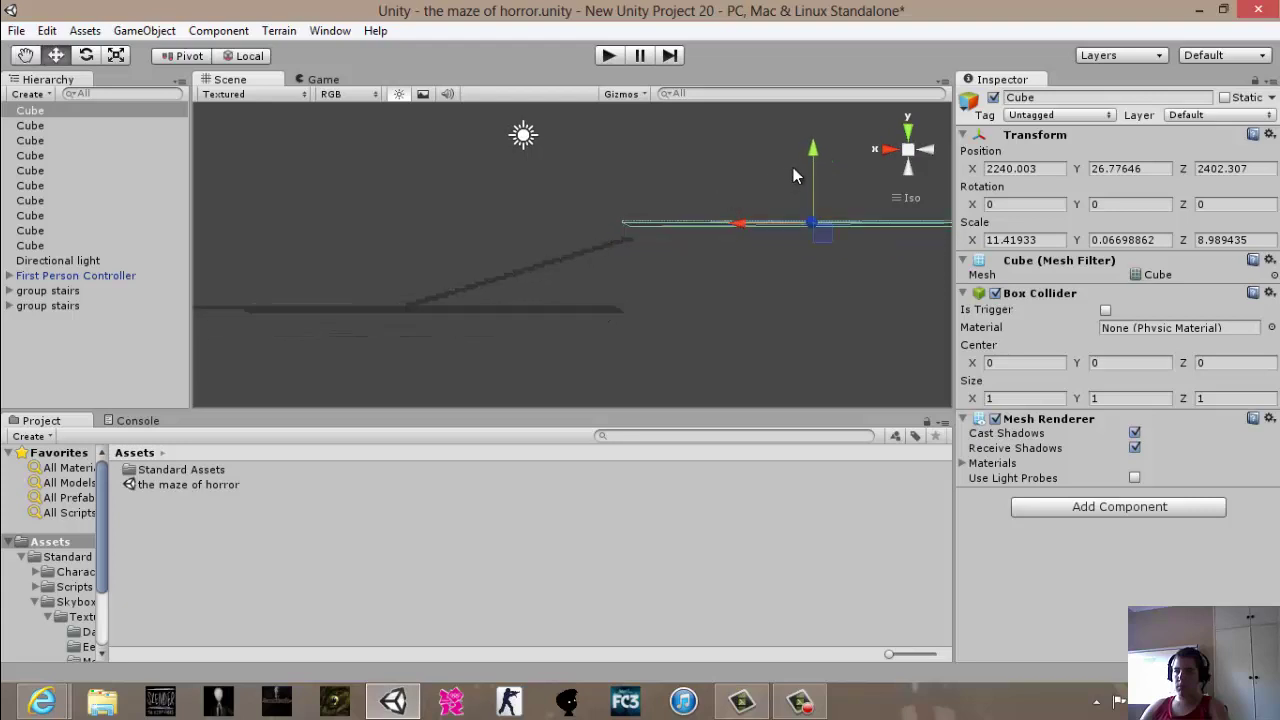
left_click_drag(813, 149, 520, 260)
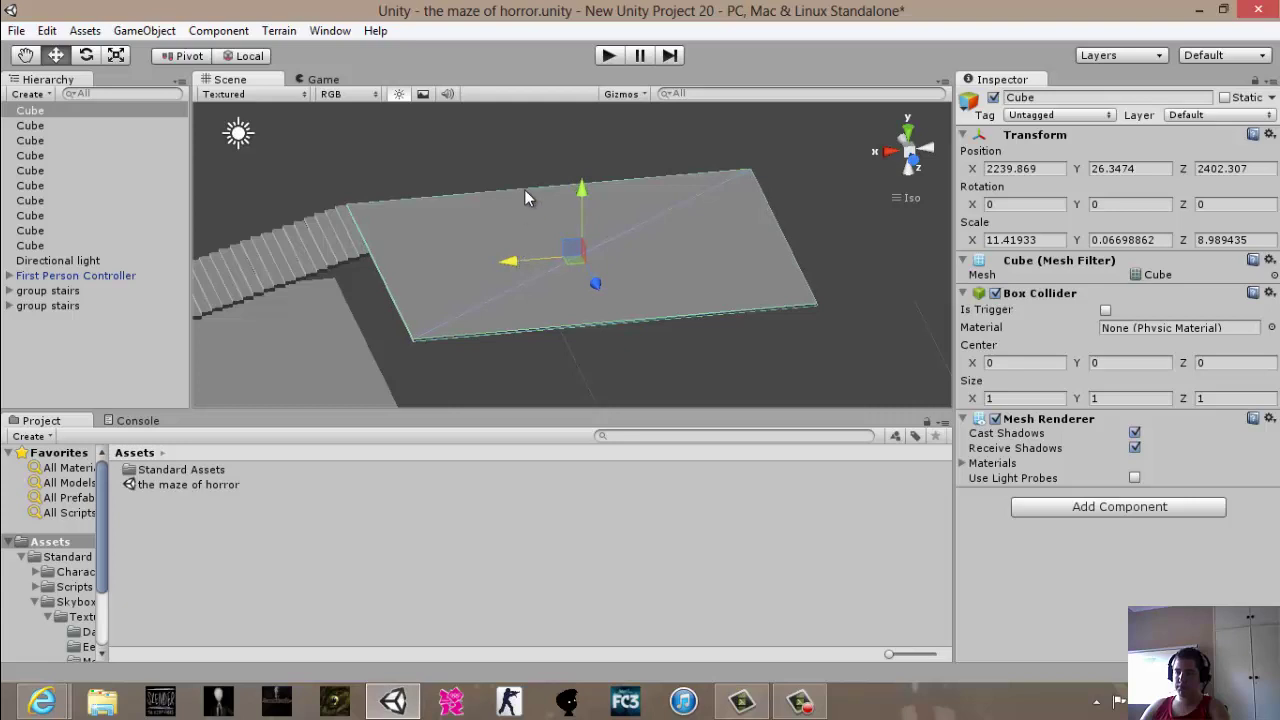
Play-test the route from the maze up the realigned stairs to the lowered upper platform, and stop the game.
left_click(608, 56)
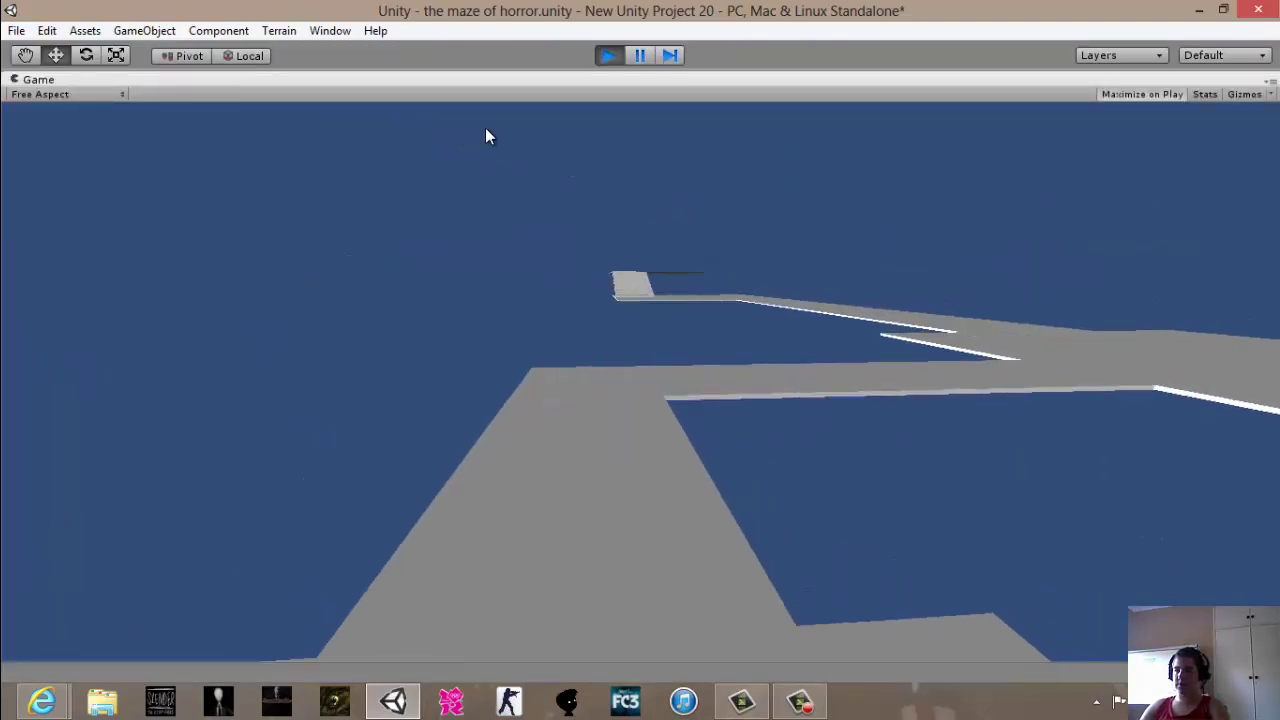
key("w")
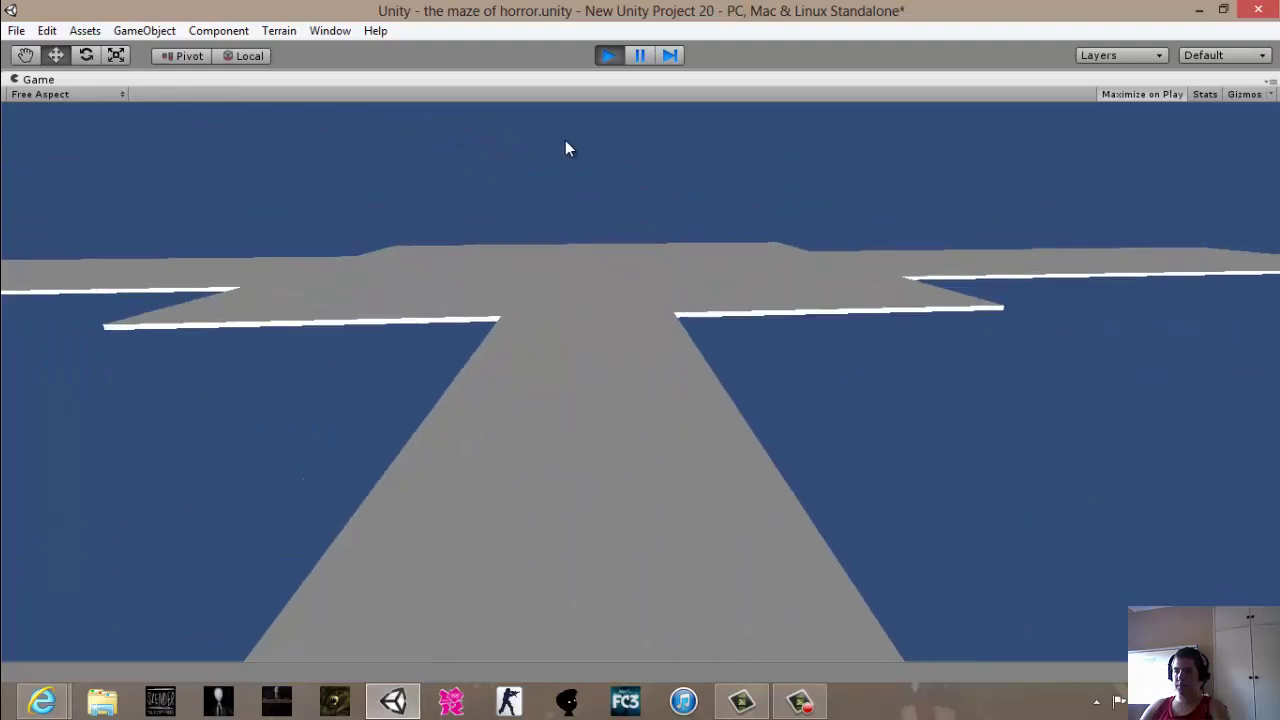
key("w")
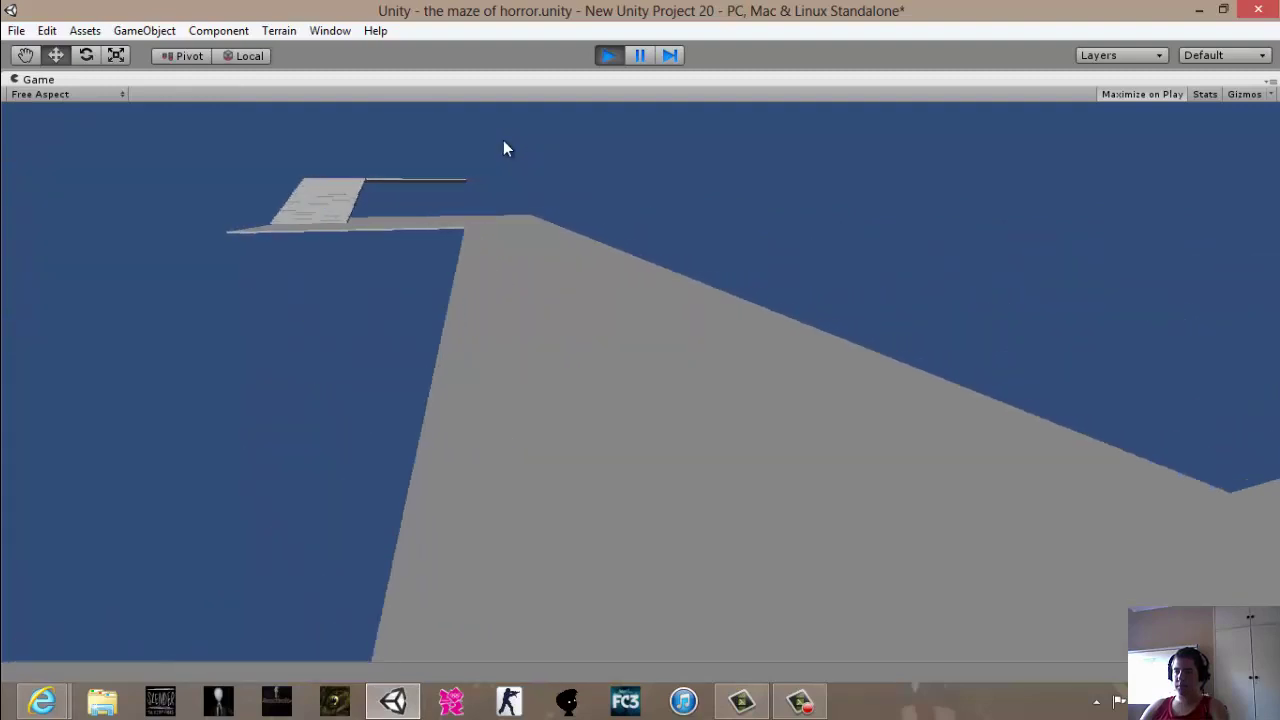
key("w")
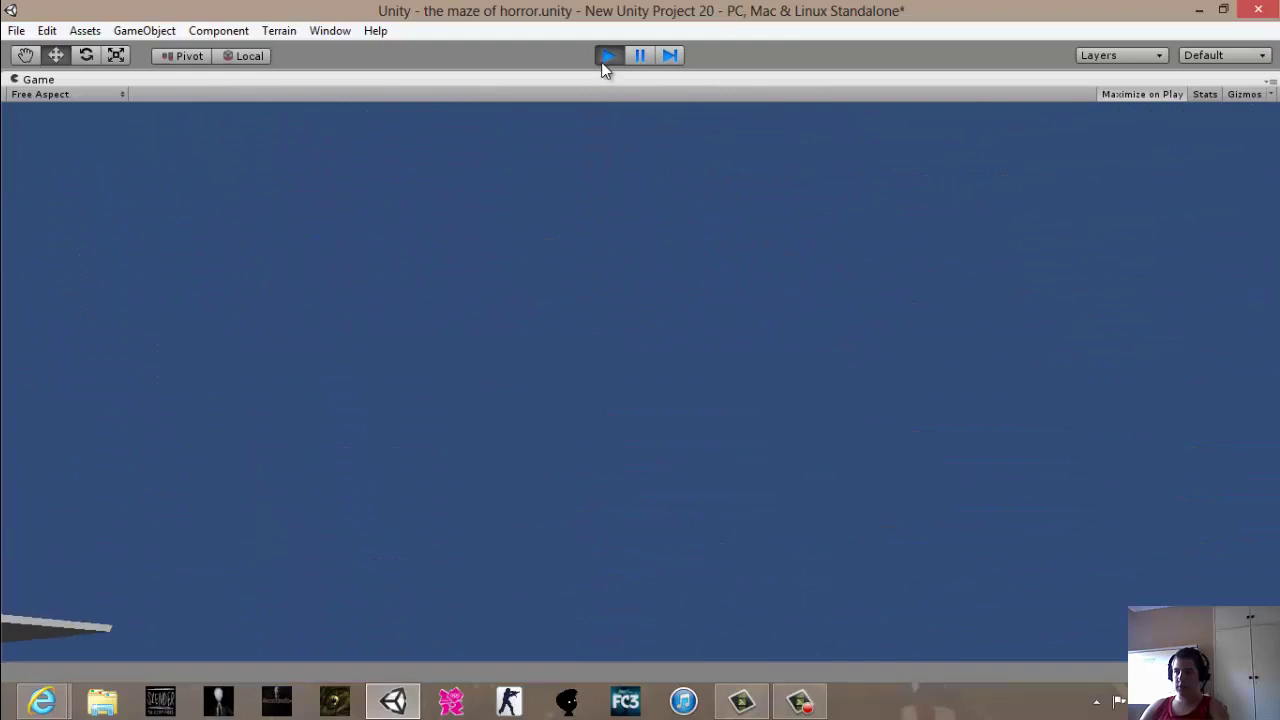
left_click(606, 55)
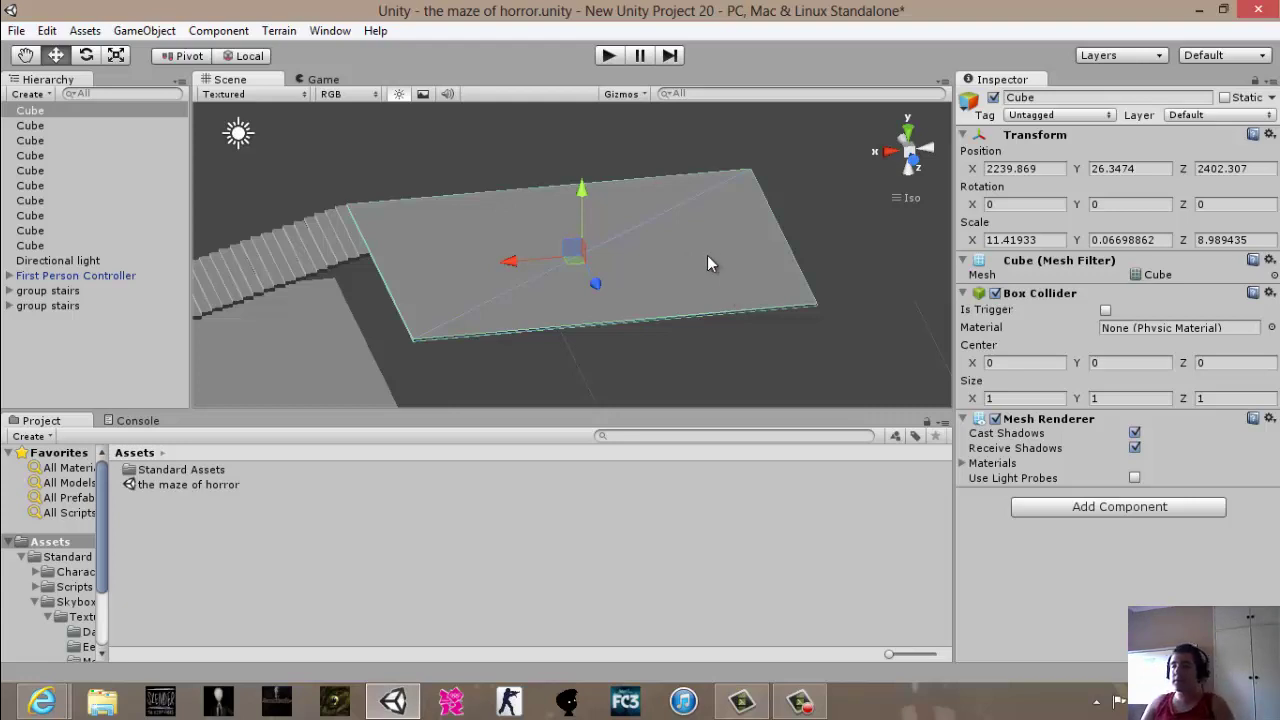
left_click(812, 708)
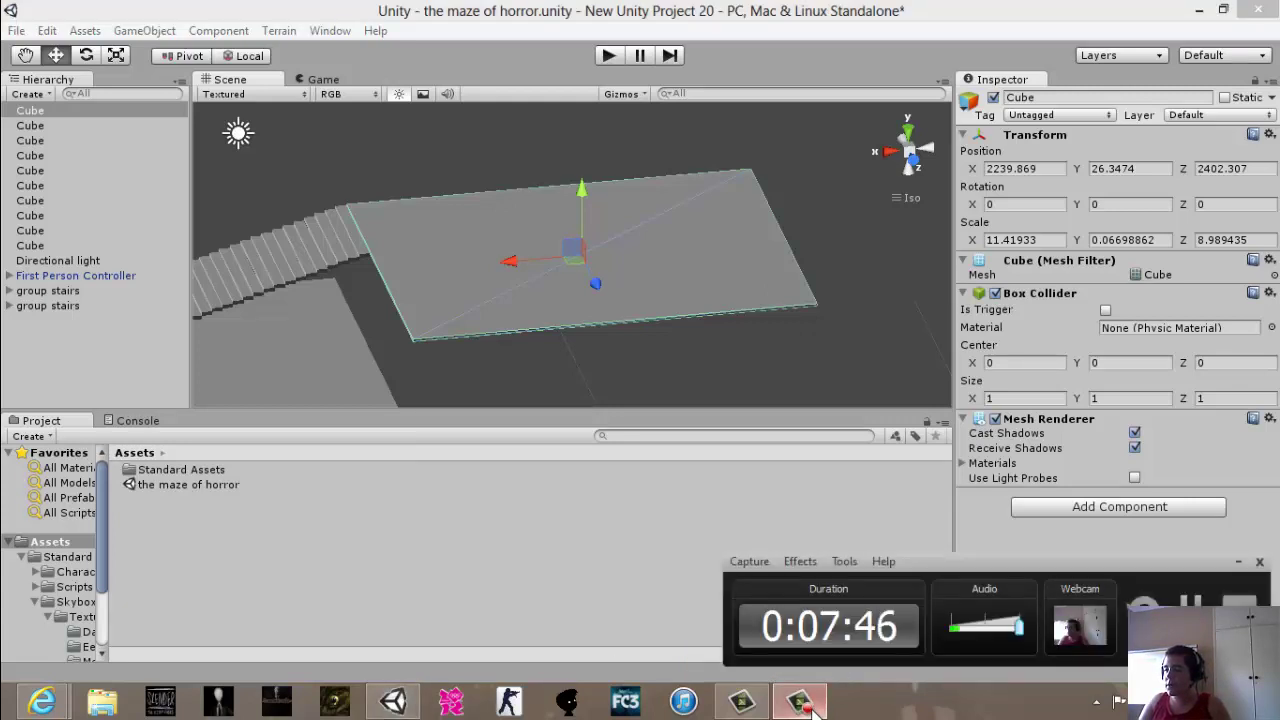
left_click(812, 708)
Duplicate the upper platform and move the copy to X 2228.497, flush against the platform's edge away from the stairs.
left_click_drag(697, 212, 598, 222, "alt")
scroll(598, 222, "down", 8)
scroll(702, 351, "up", 7)
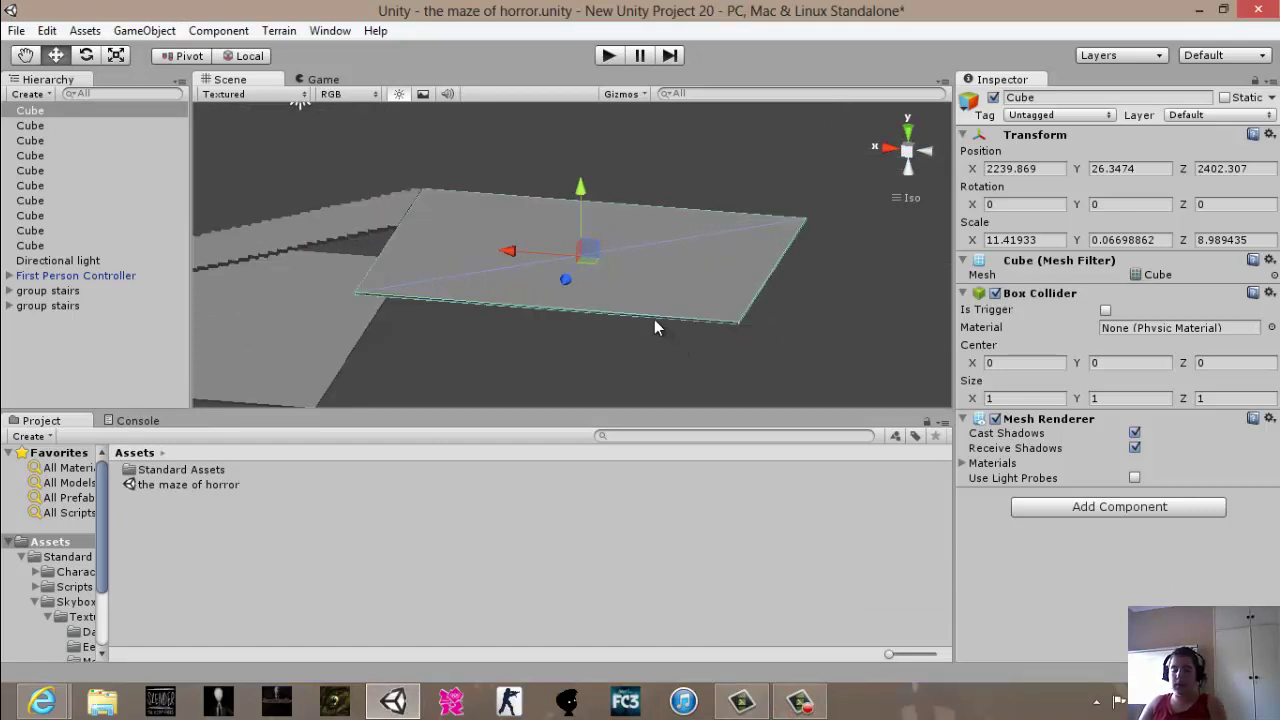
key("ctrl+d")
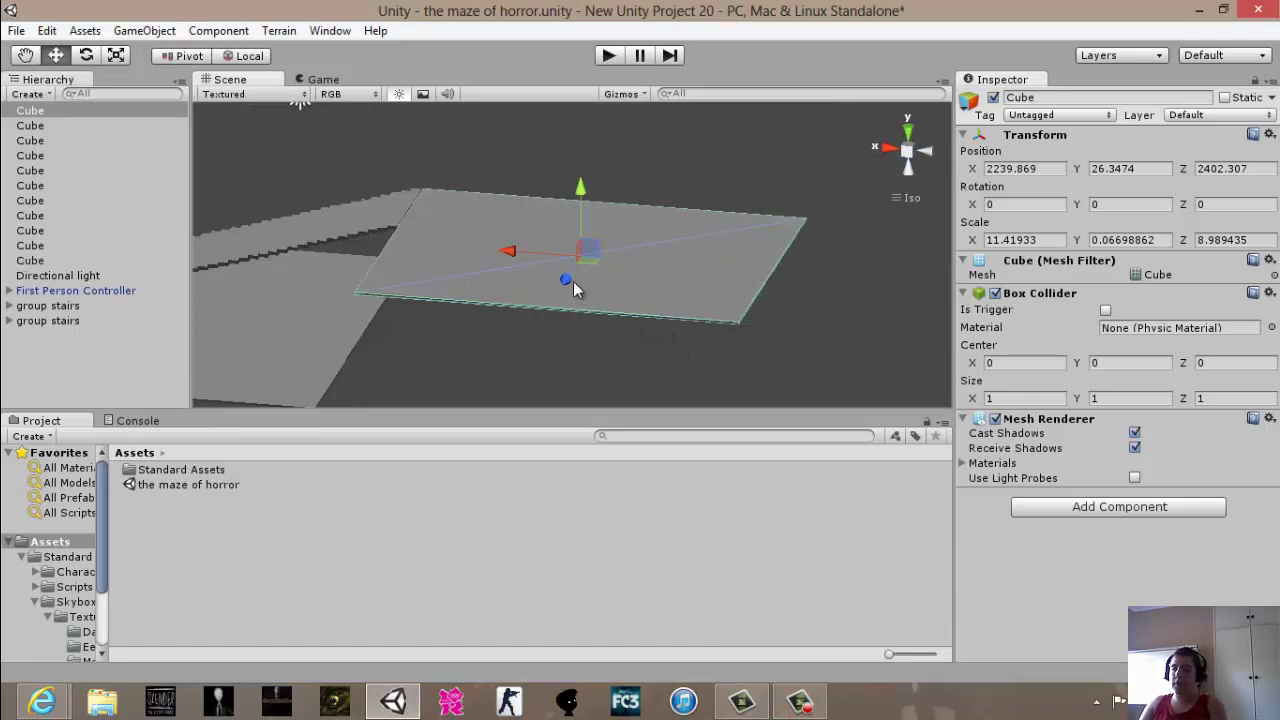
left_click_drag(511, 260, 896, 317)
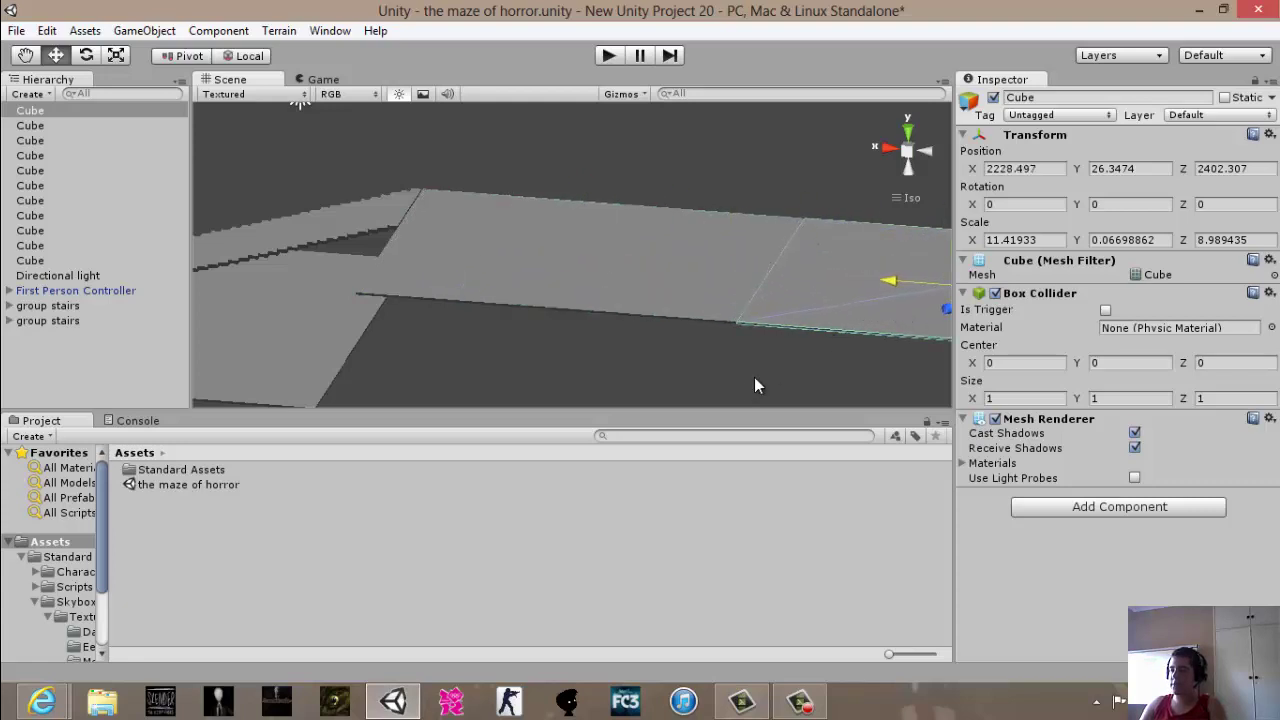
left_click(727, 360)
left_click_drag(727, 360, 1230, 222, "alt")
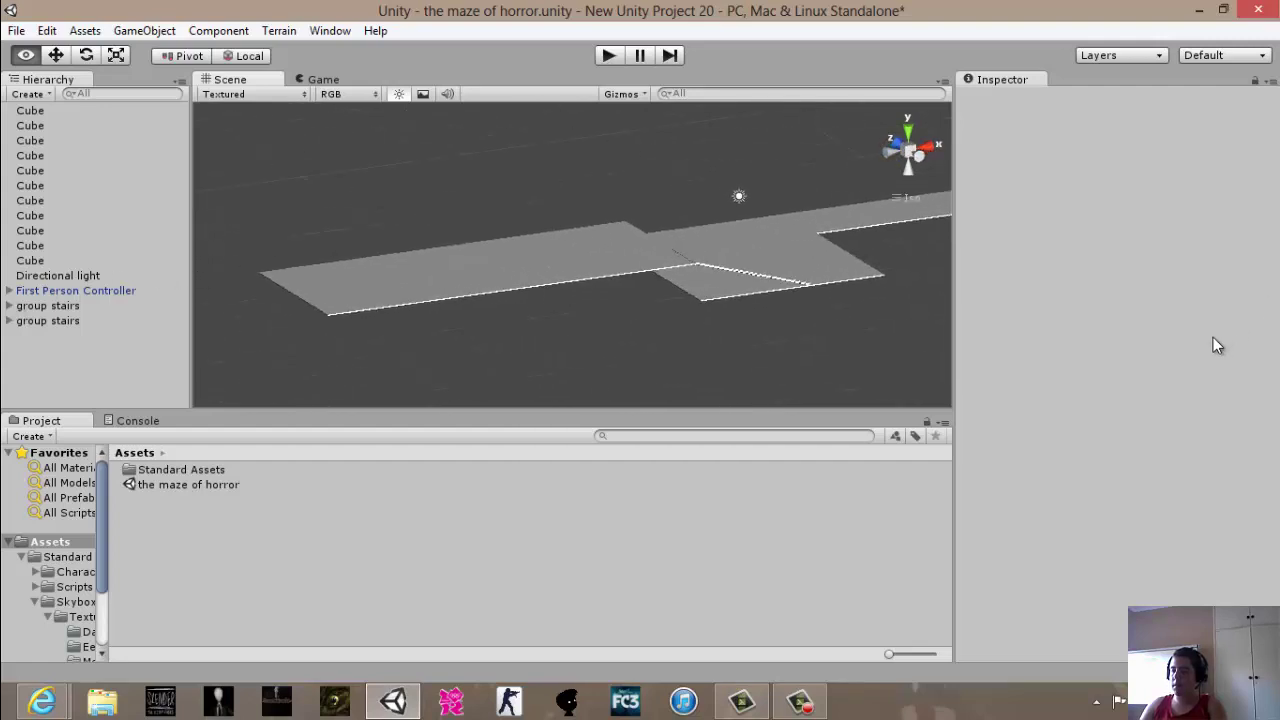
left_click_drag(677, 280, 444, 365, "alt")
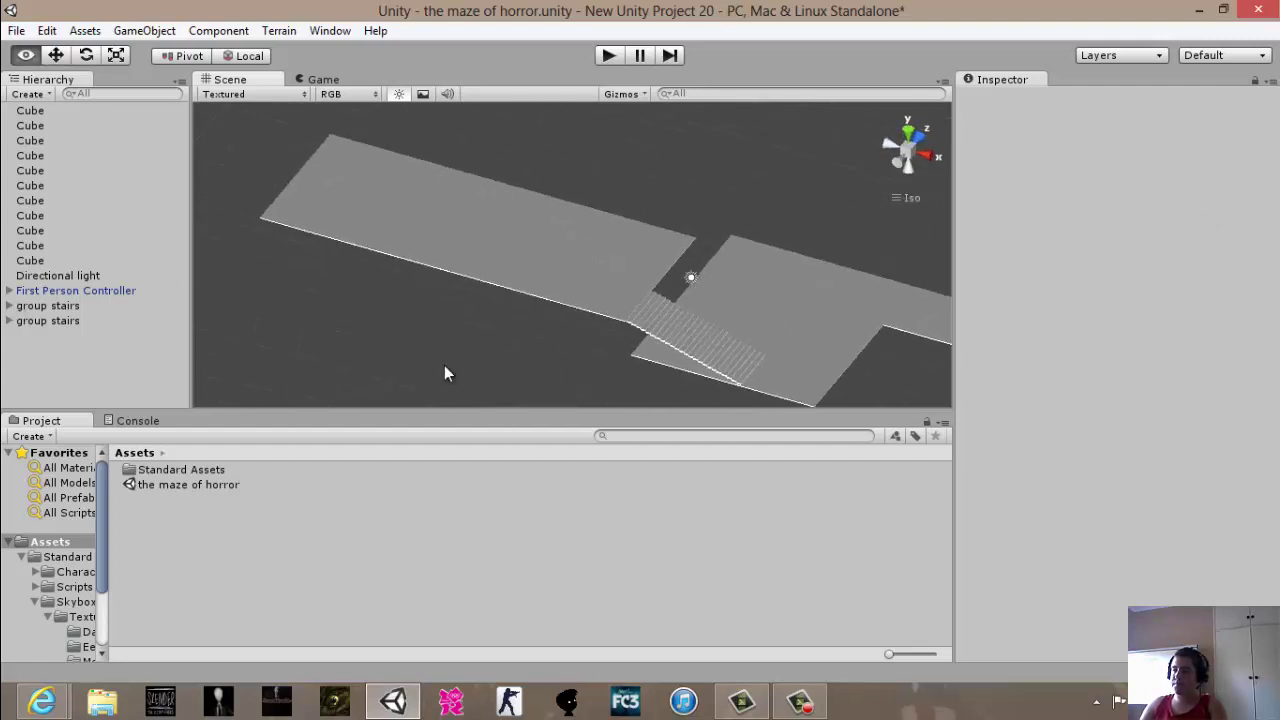
scroll(555, 268, "down", 7)
left_click_drag(557, 277, 278, 271, "alt")
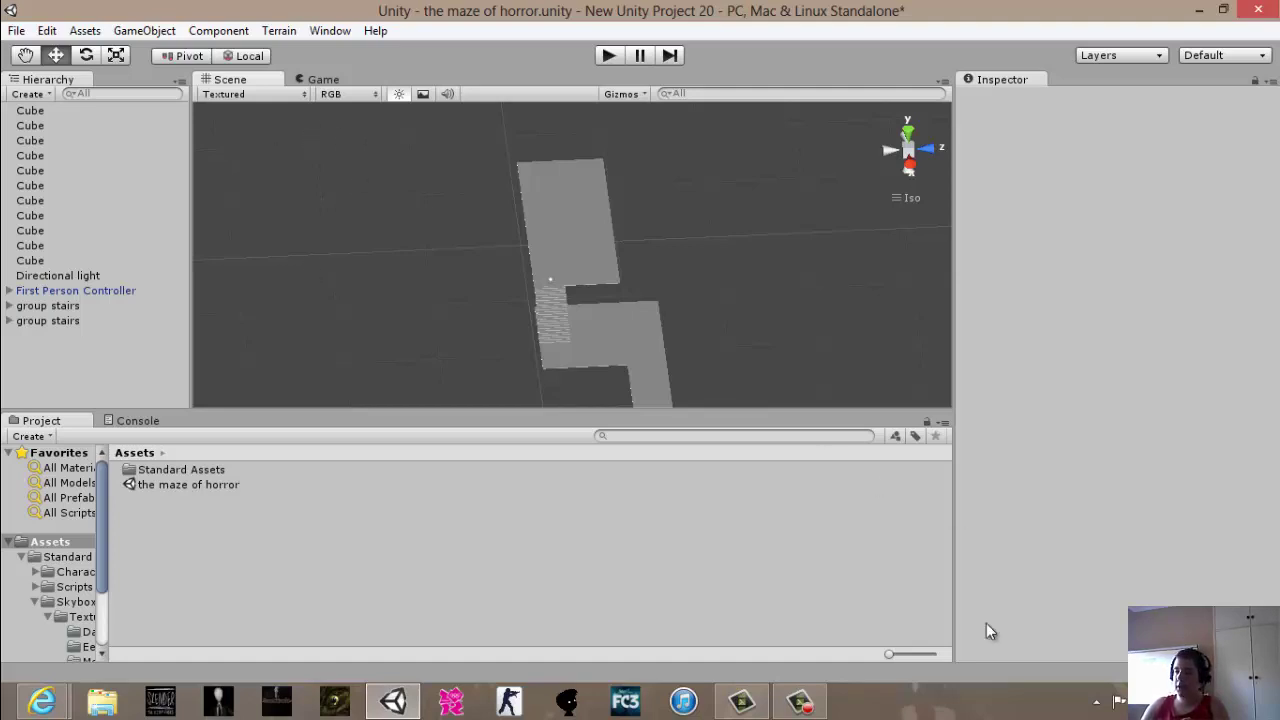
left_click(800, 703)
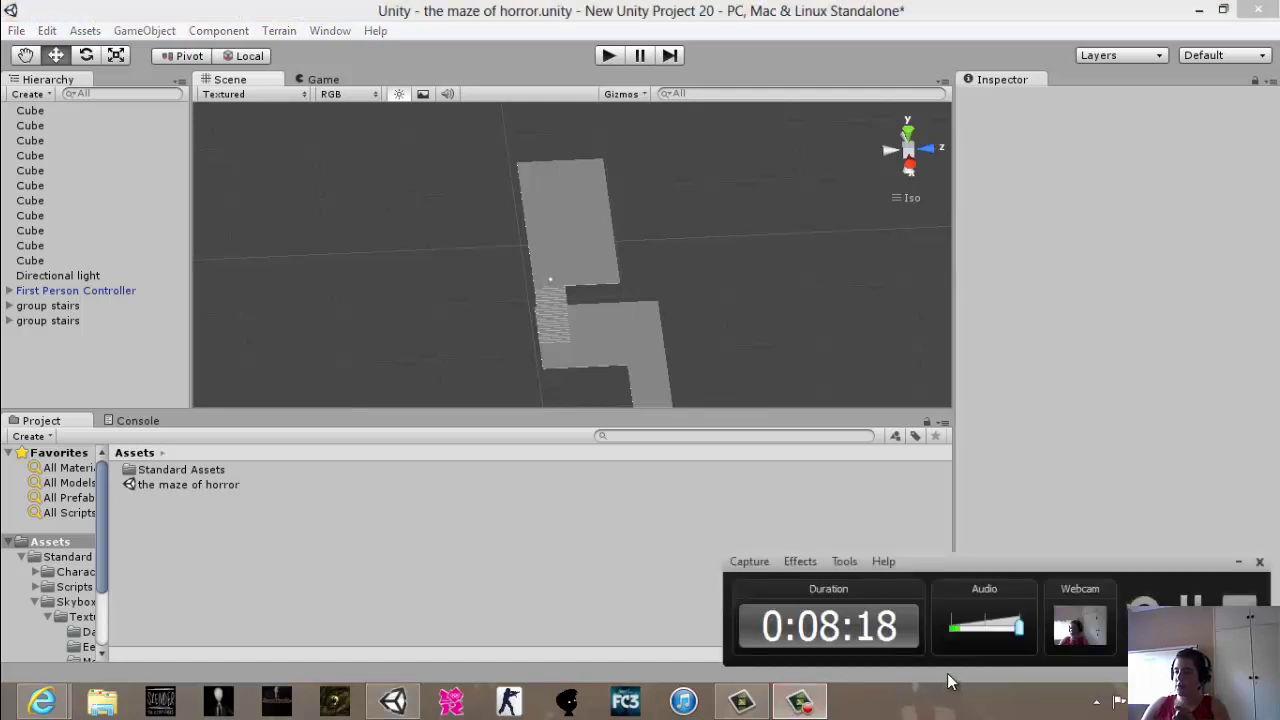